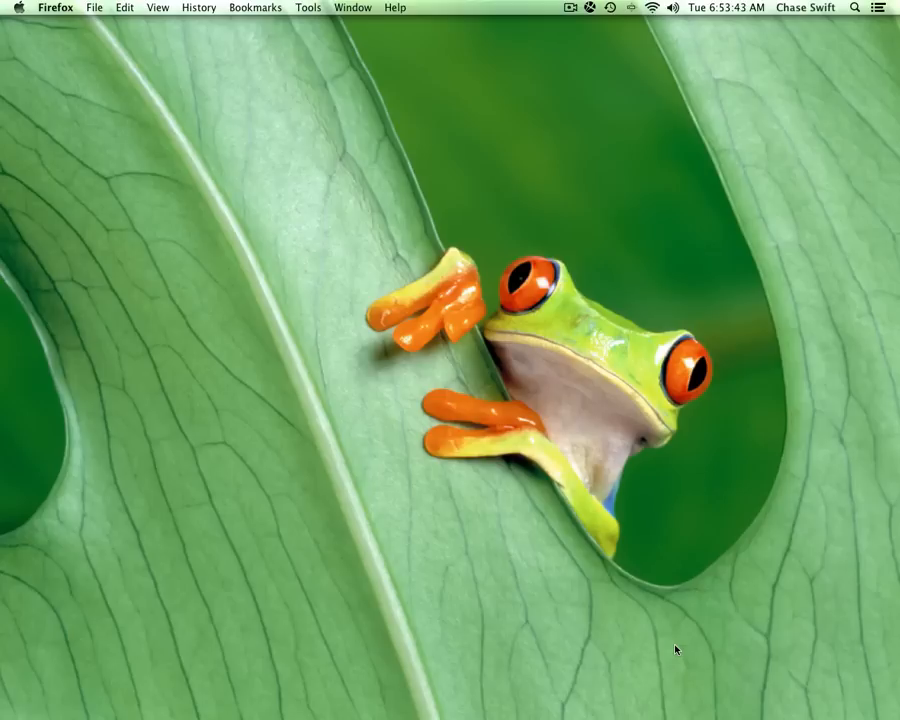
- In Firefox, open YouTube from the bookmarks and search for 'chase swift get res'
mouse_move(549, 705)
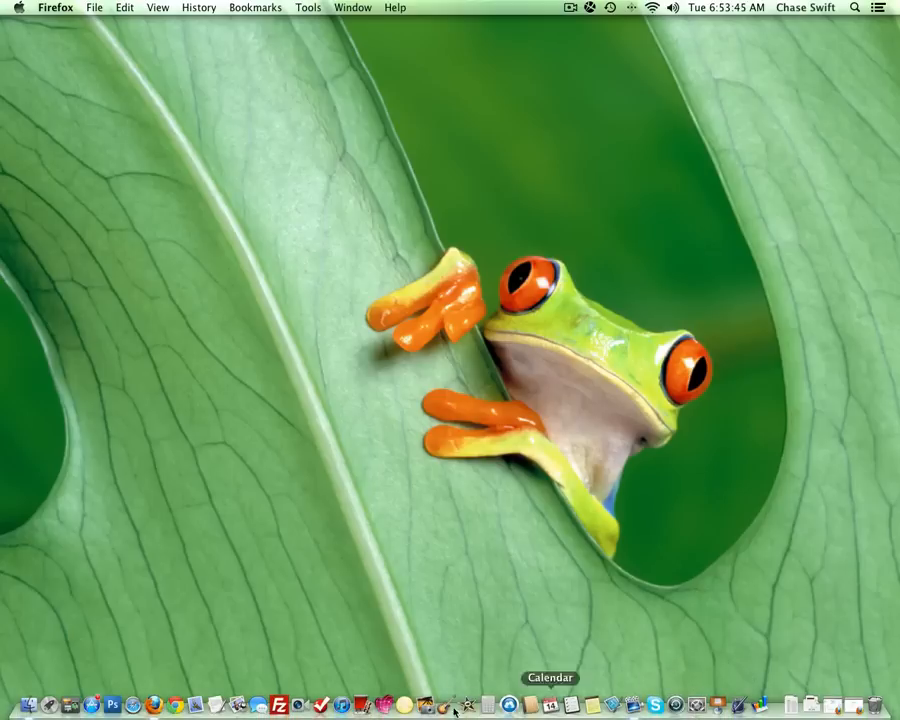
left_click(153, 704)
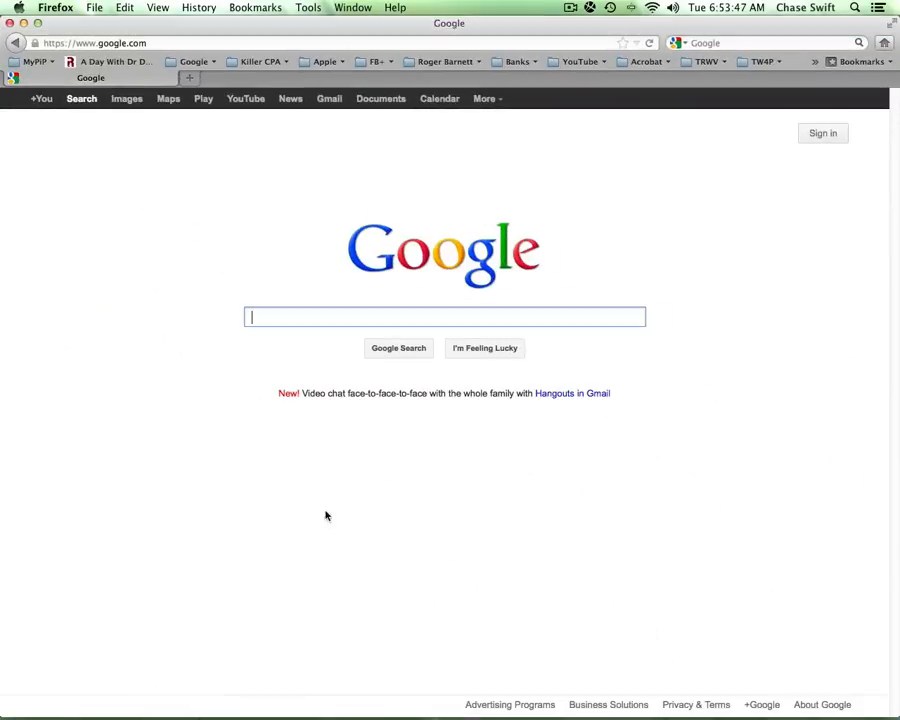
left_click(580, 62)
left_click(576, 80)
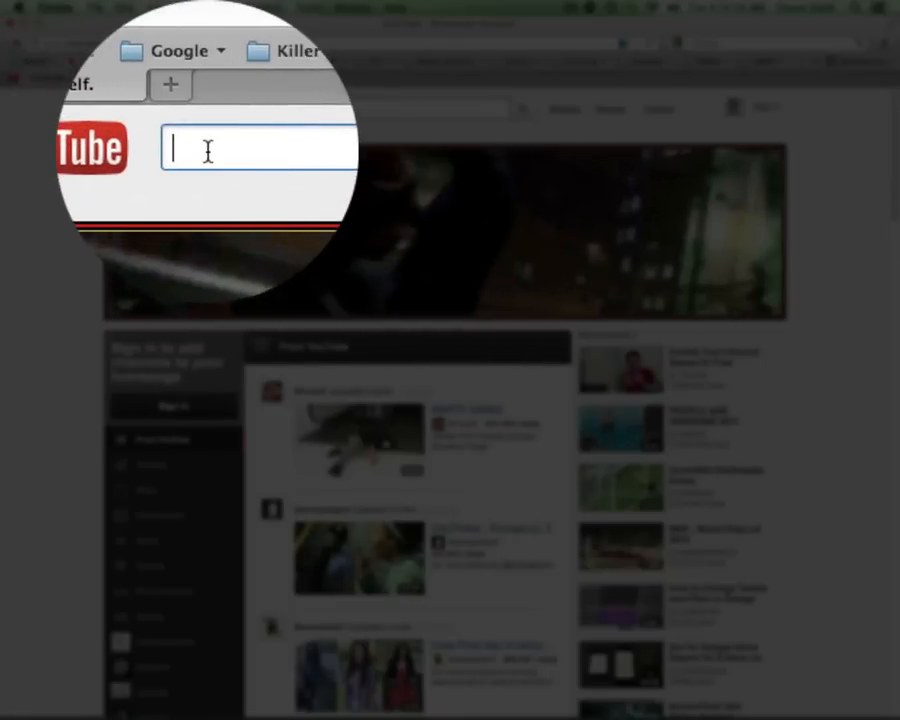
type("chase swi")
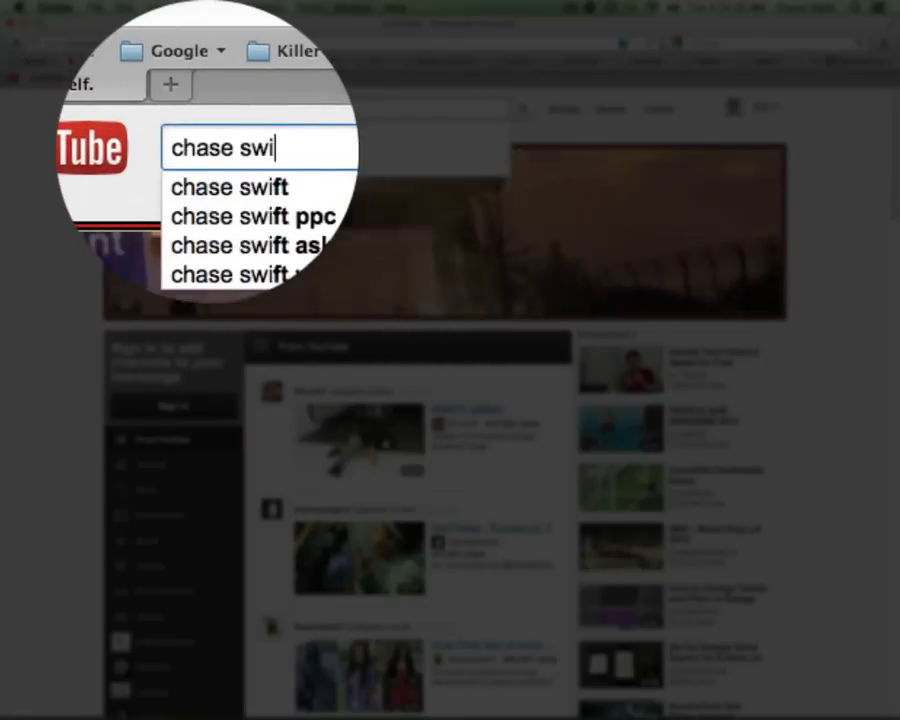
type("ft get res")
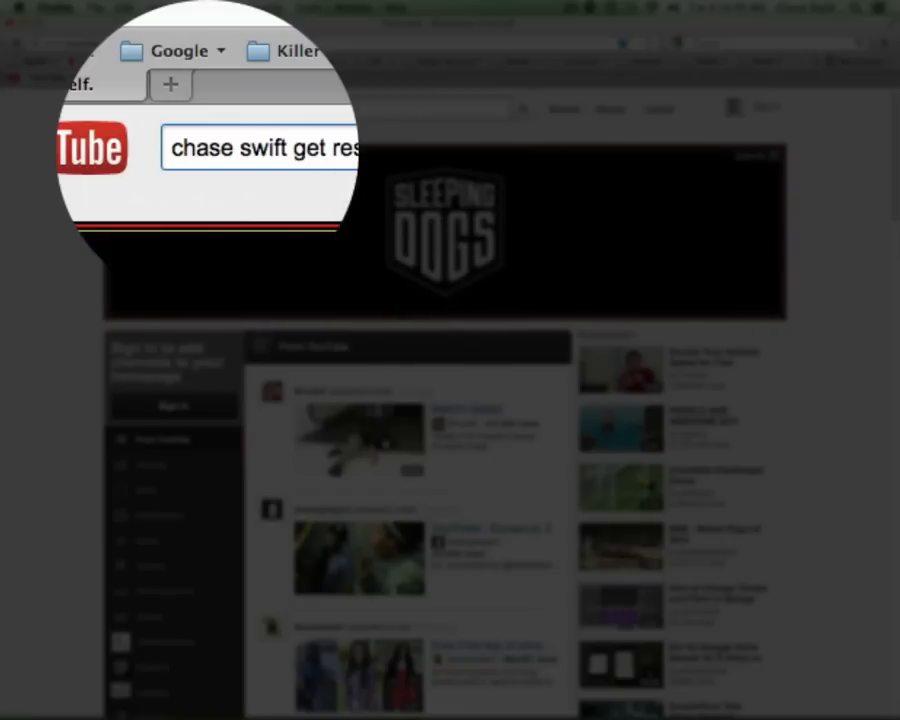
key("Return")
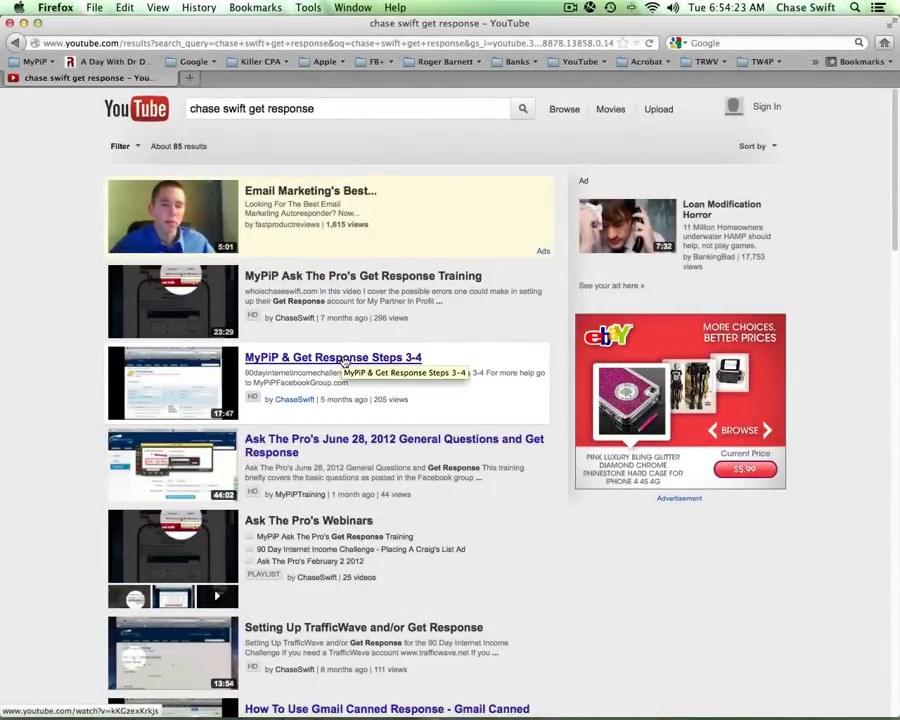
- Play and pause the 'MyPiP & Get Response Steps 3-4' video, then add a blank second tab
left_click(346, 360)
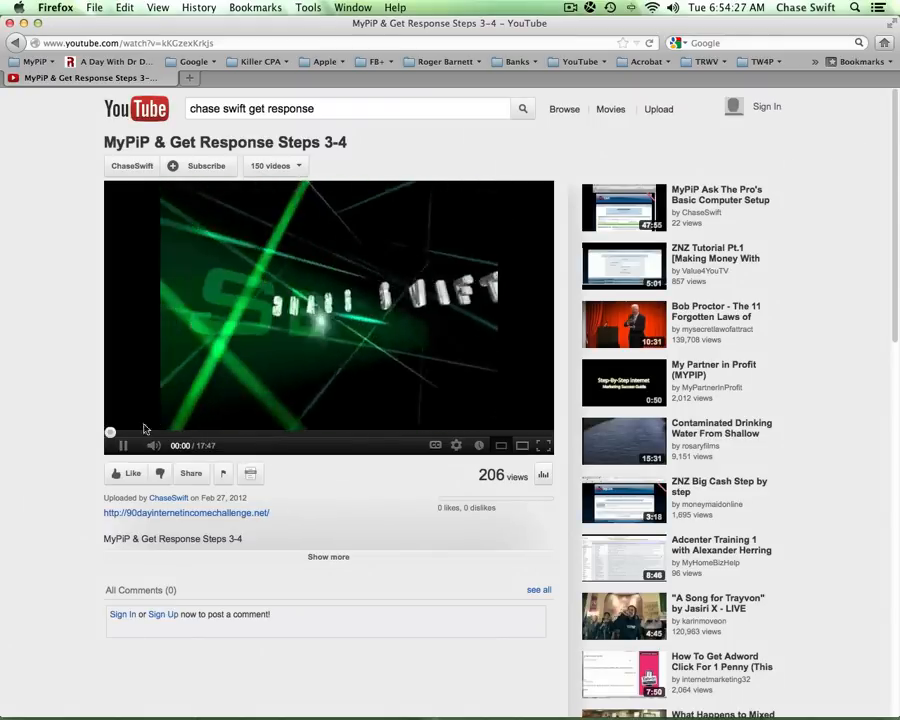
left_click(122, 446)
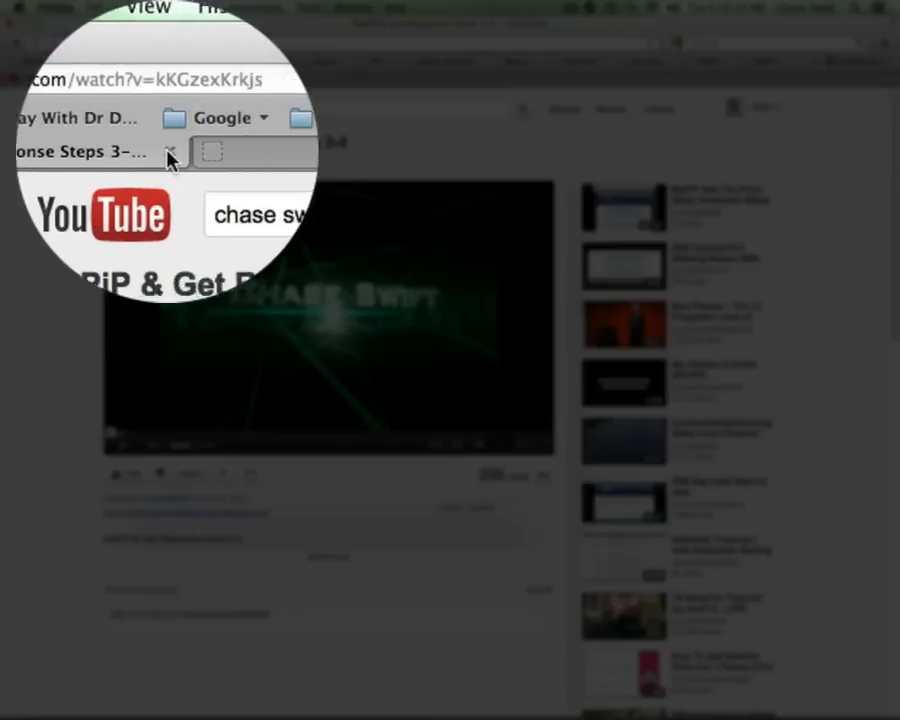
left_click(268, 150)
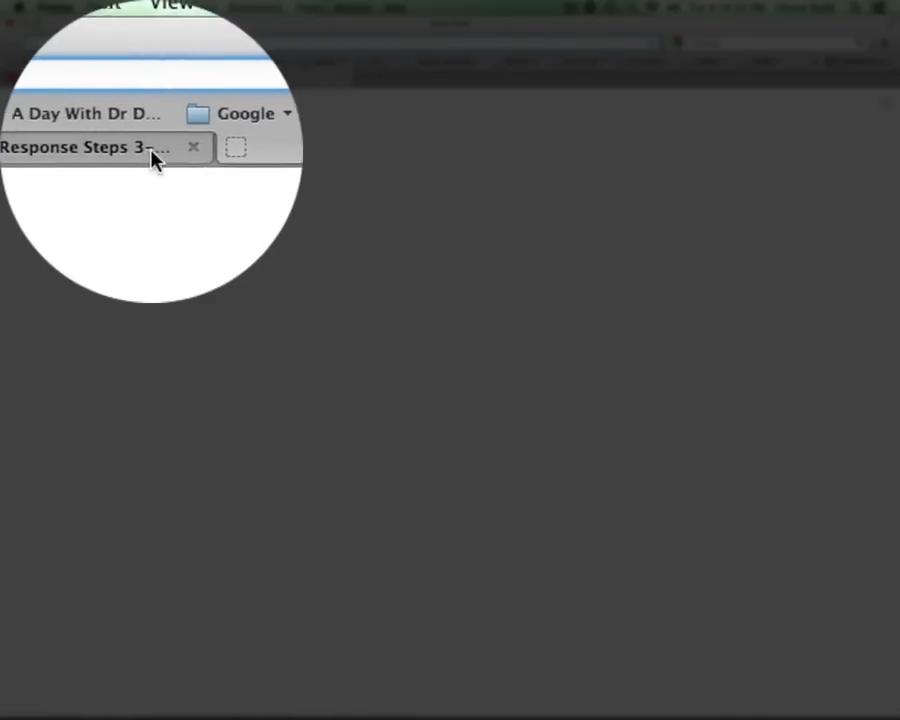
left_click(155, 158)
- Load the MyPIP Challenge login page in the new tab from the MyPiP bookmarks
left_click(194, 82)
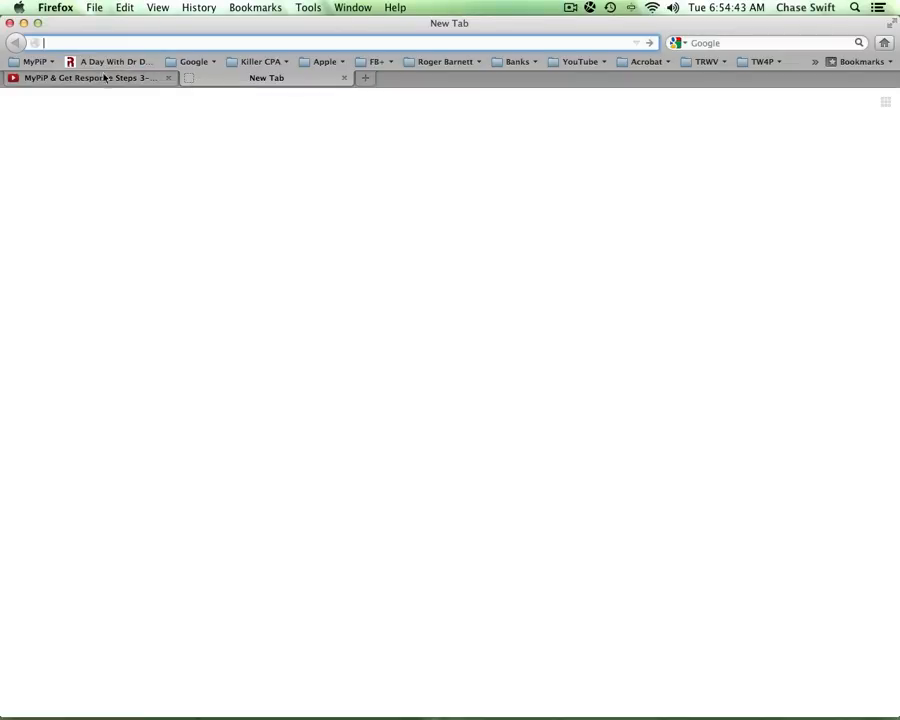
left_click(35, 61)
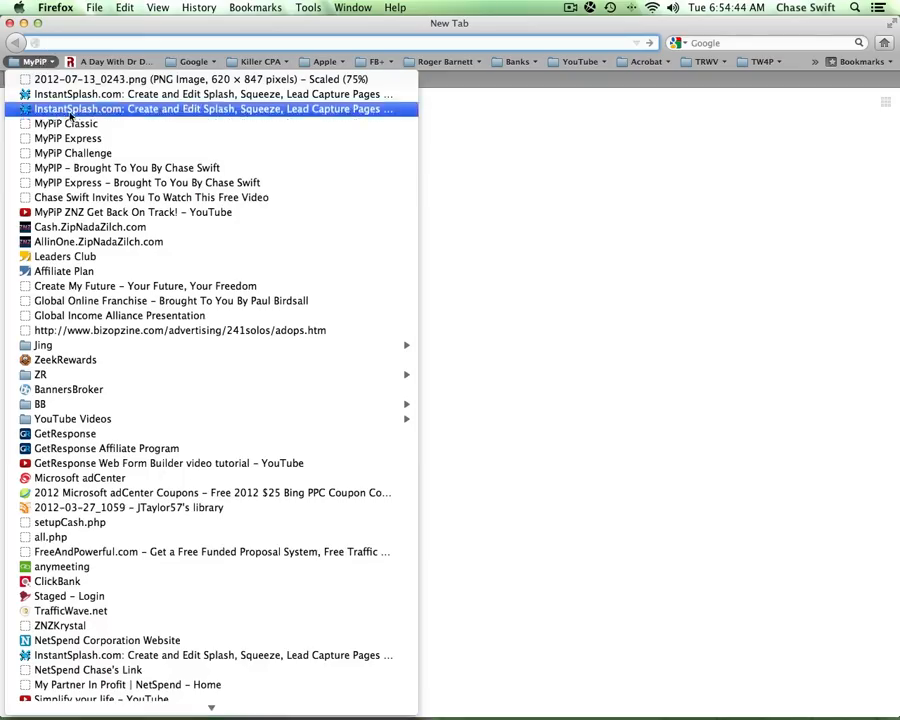
left_click(106, 154)
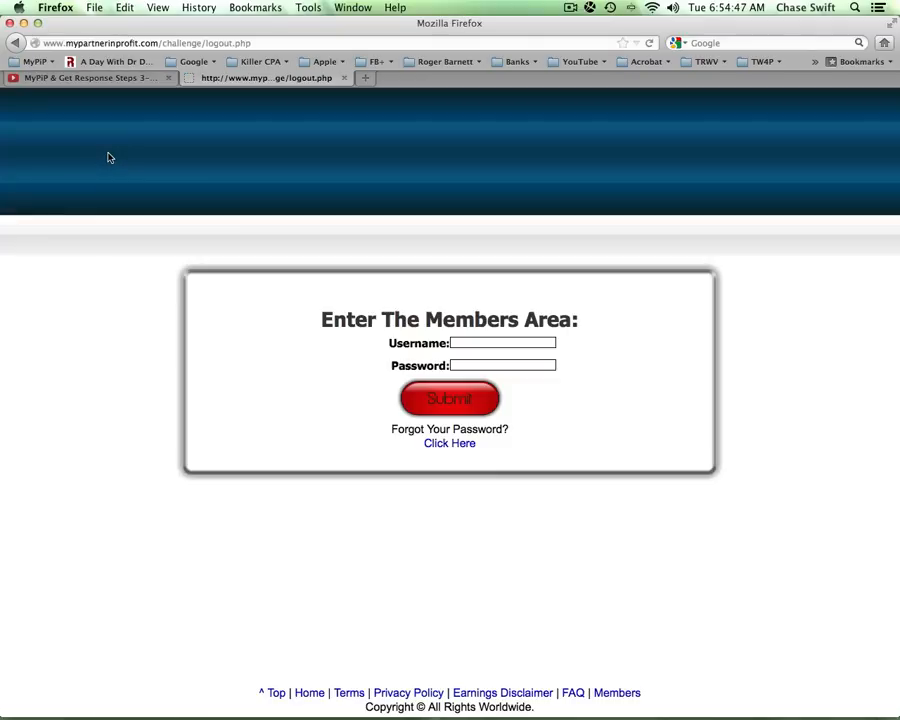
left_click(35, 61)
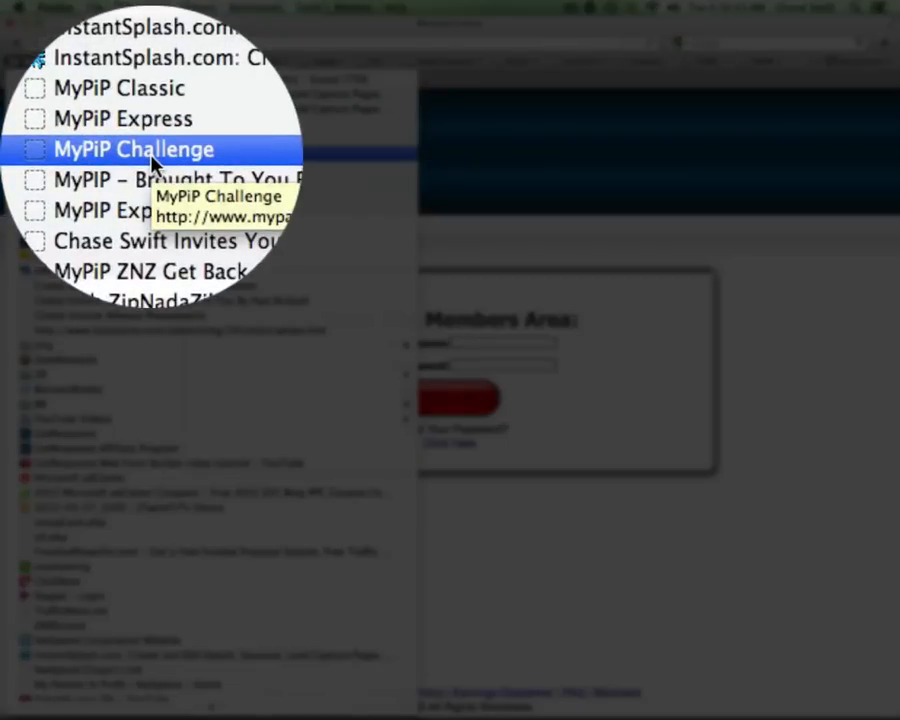
left_click(484, 226)
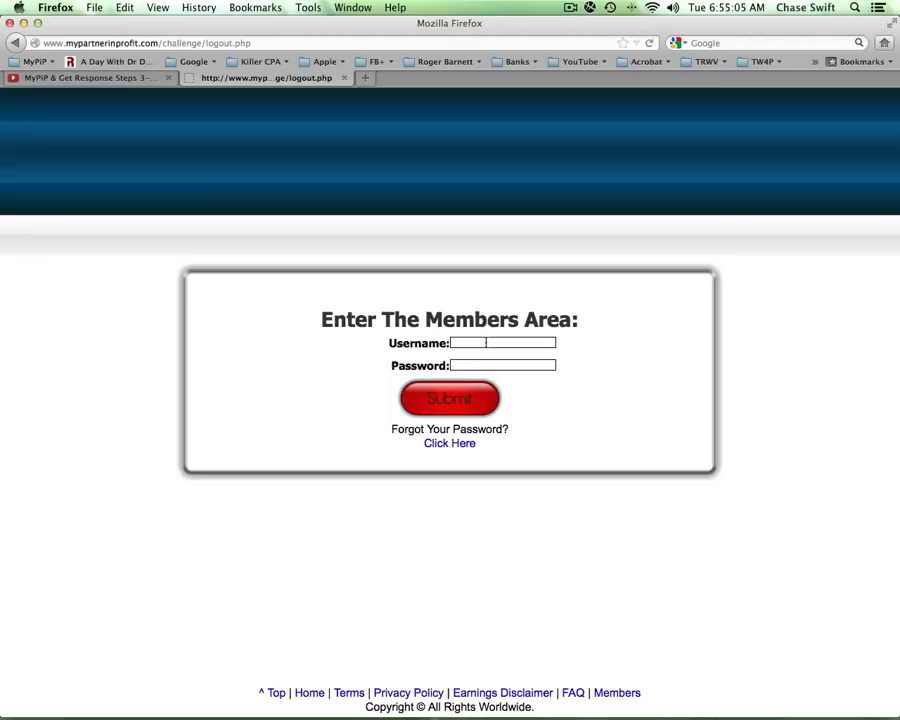
left_click(135, 79)
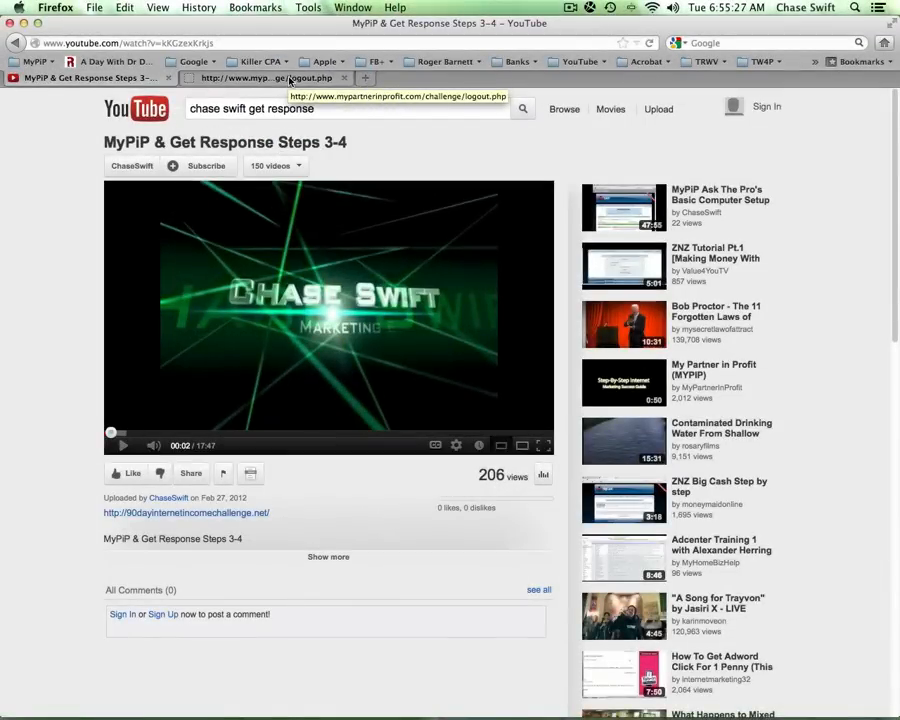
- Log in to MyPIP Challenge with the saved username and password
left_click(290, 80)
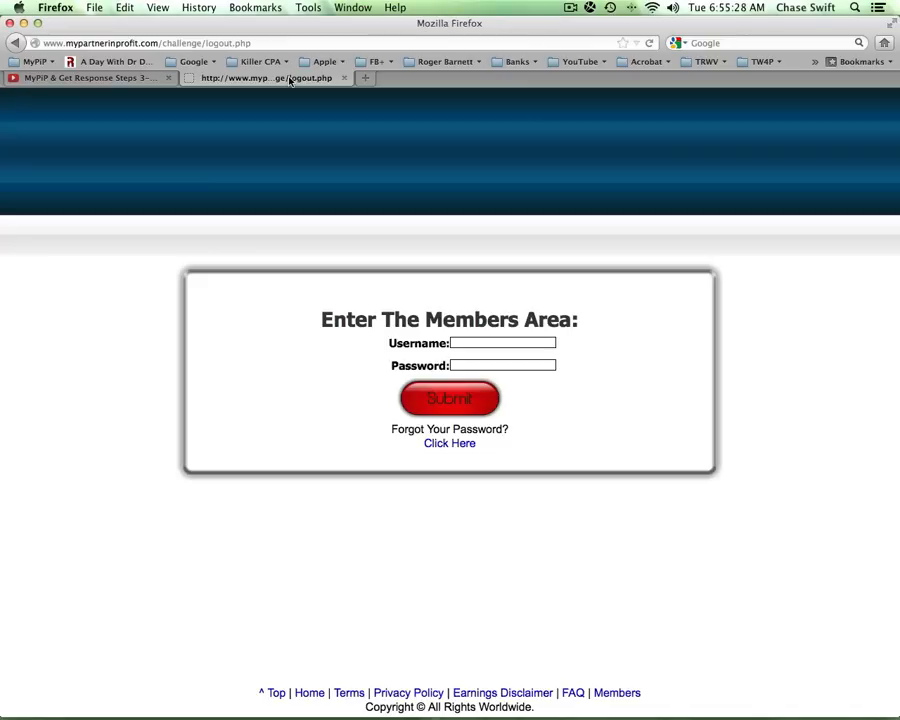
left_click(475, 342)
left_click(478, 356)
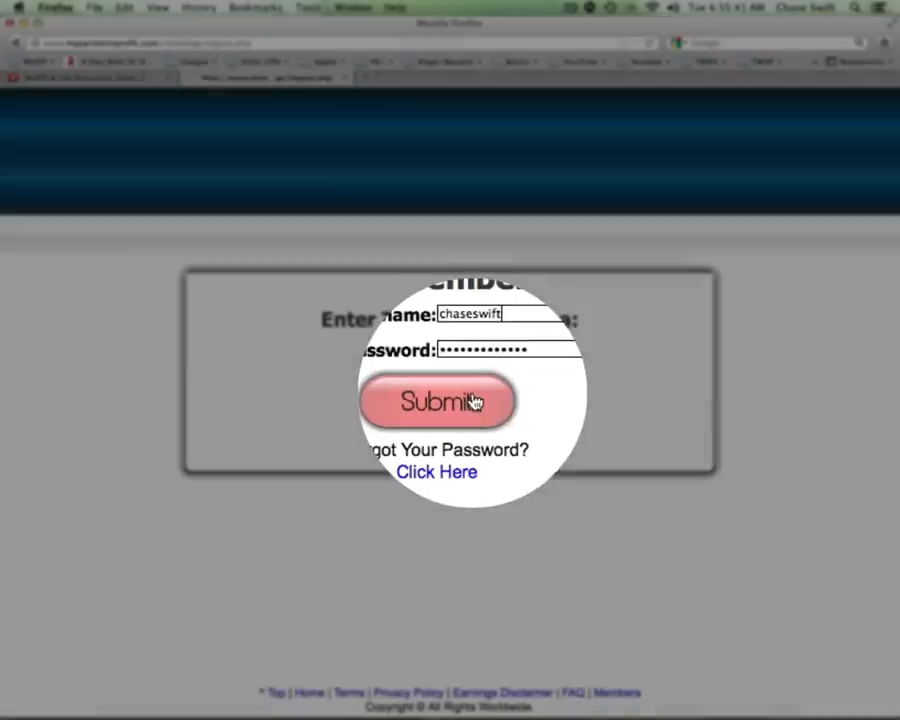
left_click(466, 399)
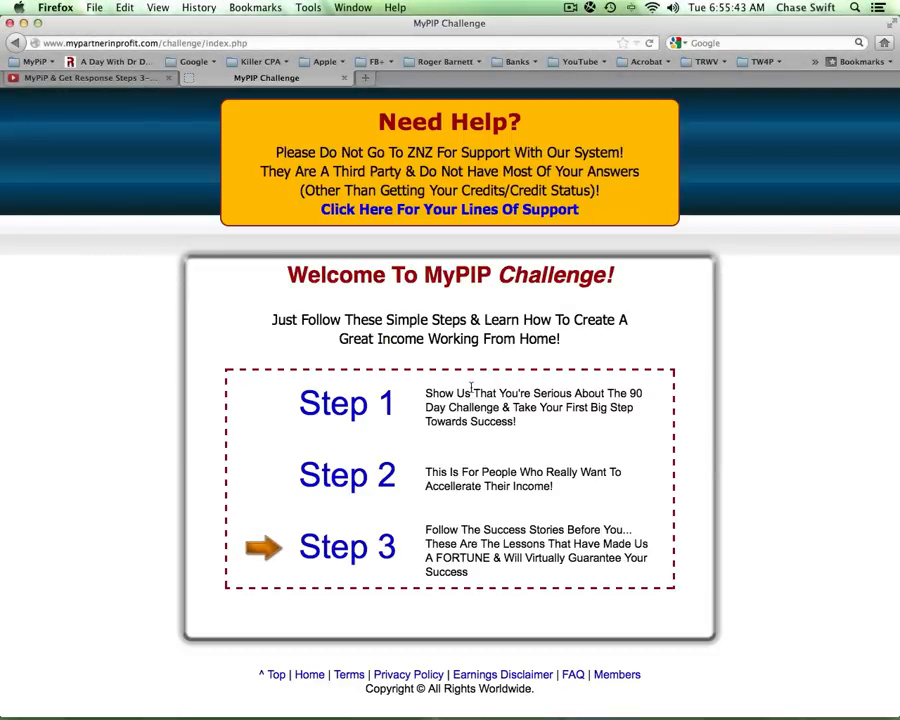
- Look at Step 3 and the Lines Of Support page, ending back on Step 3
left_click(353, 557)
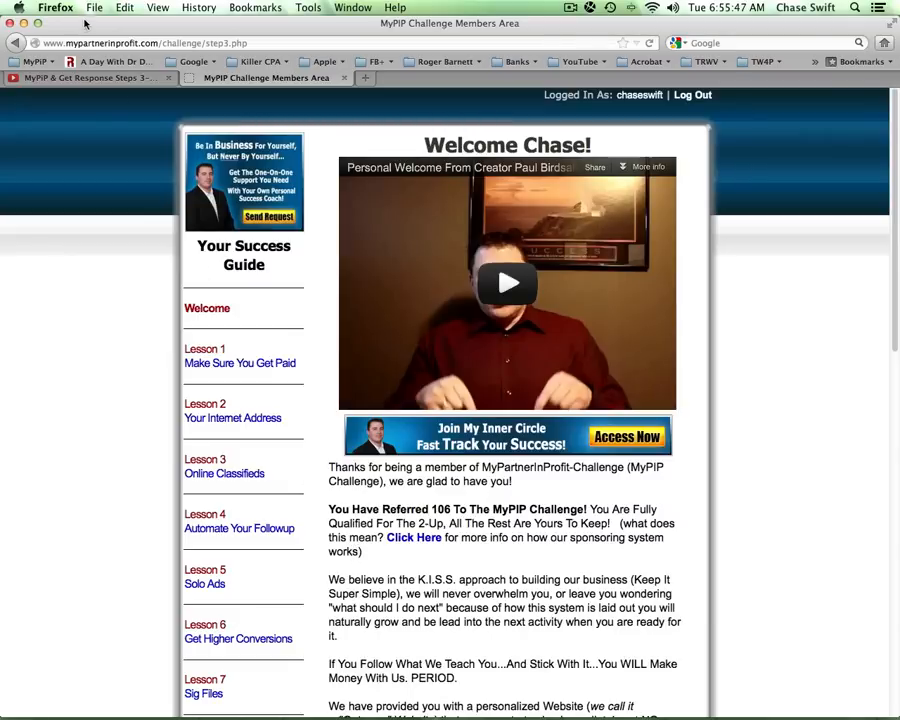
left_click(13, 43)
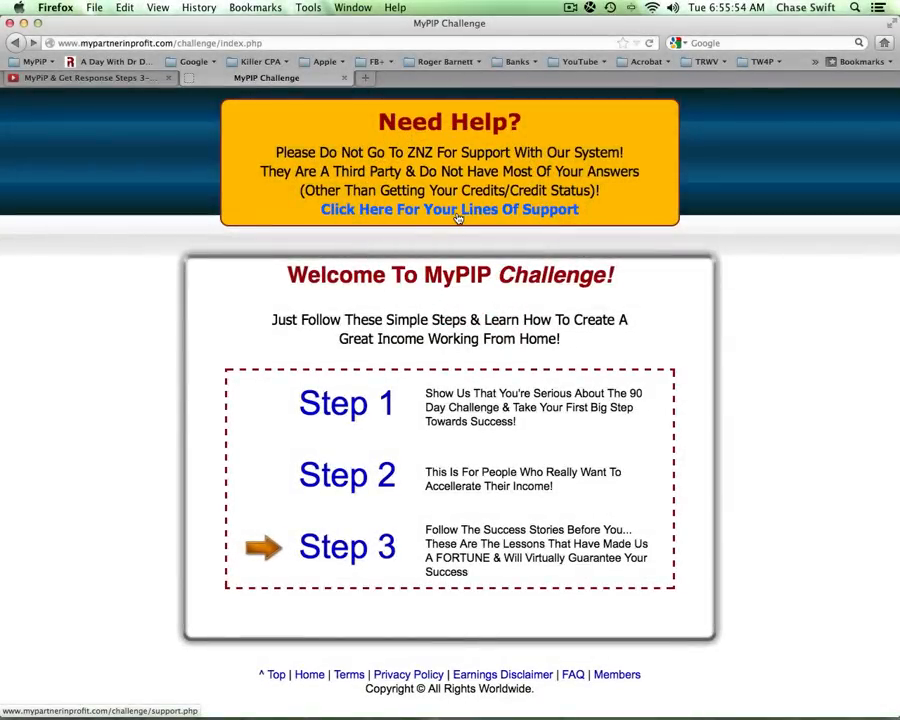
left_click(460, 211)
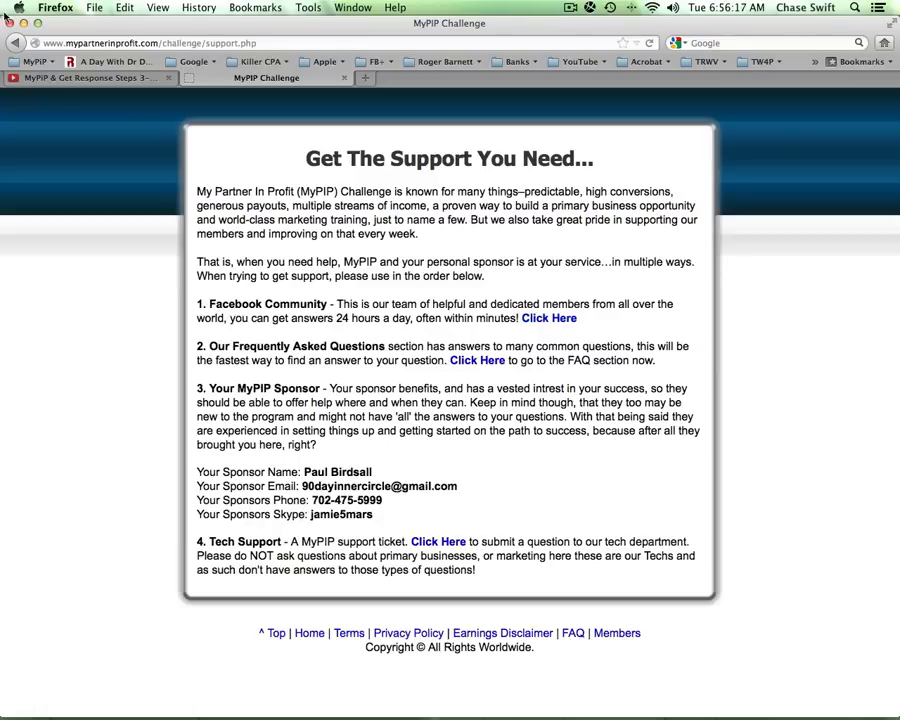
left_click(14, 44)
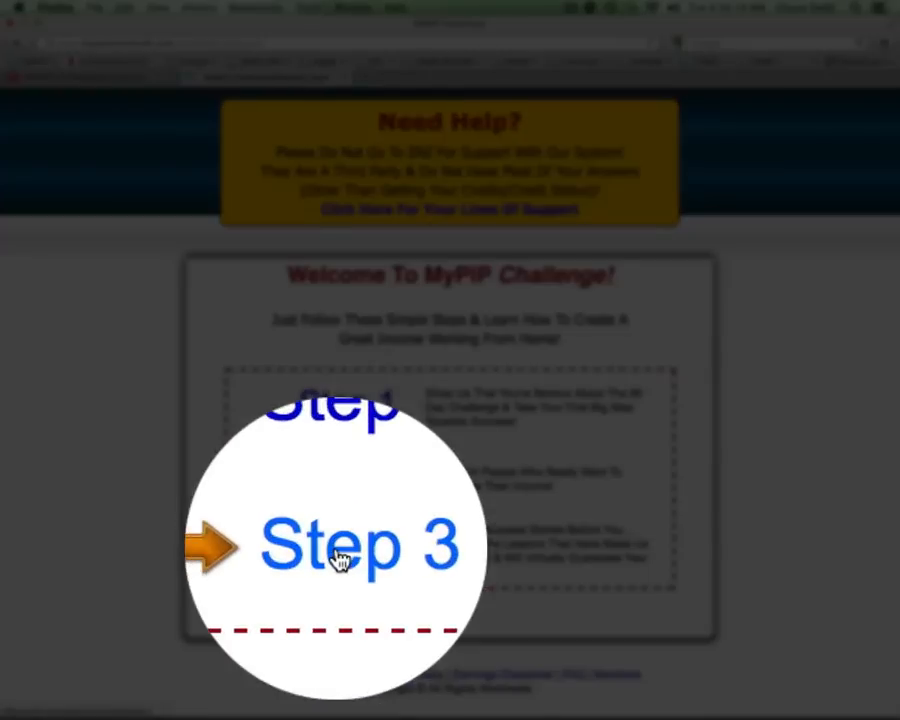
left_click(340, 557)
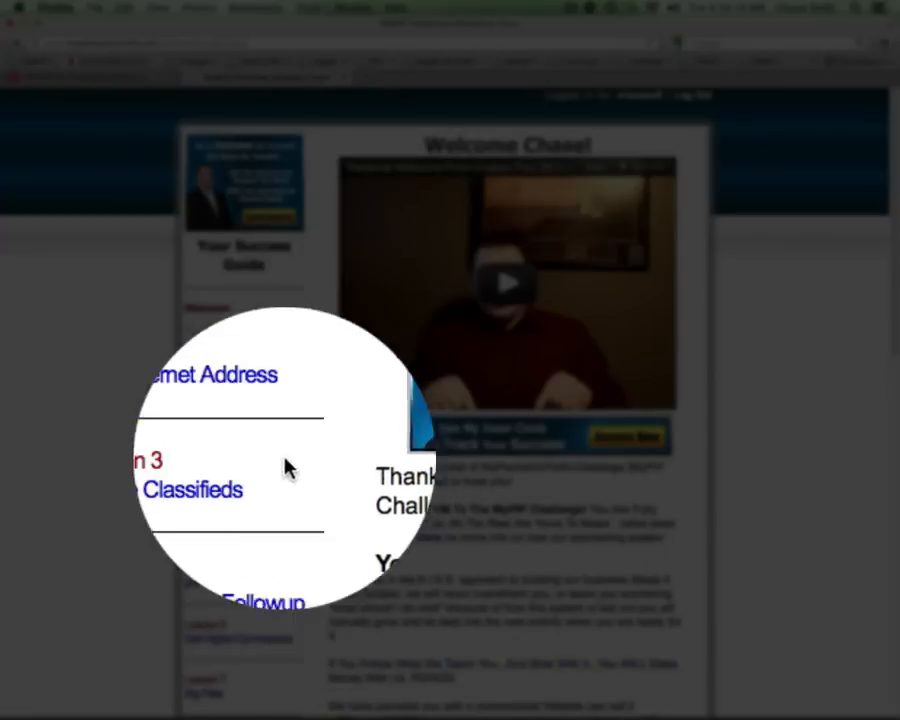
- Read Lesson 4, Automate Your Followup, down to the STEP 4 suggested campaign name
left_click(212, 522)
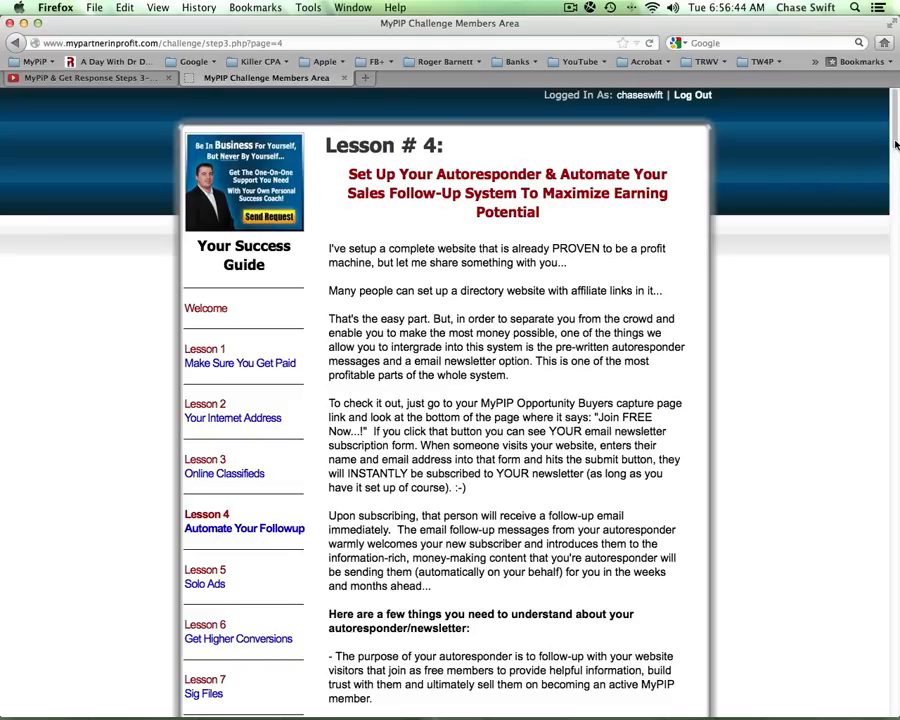
scroll(895, 145, "down", 10)
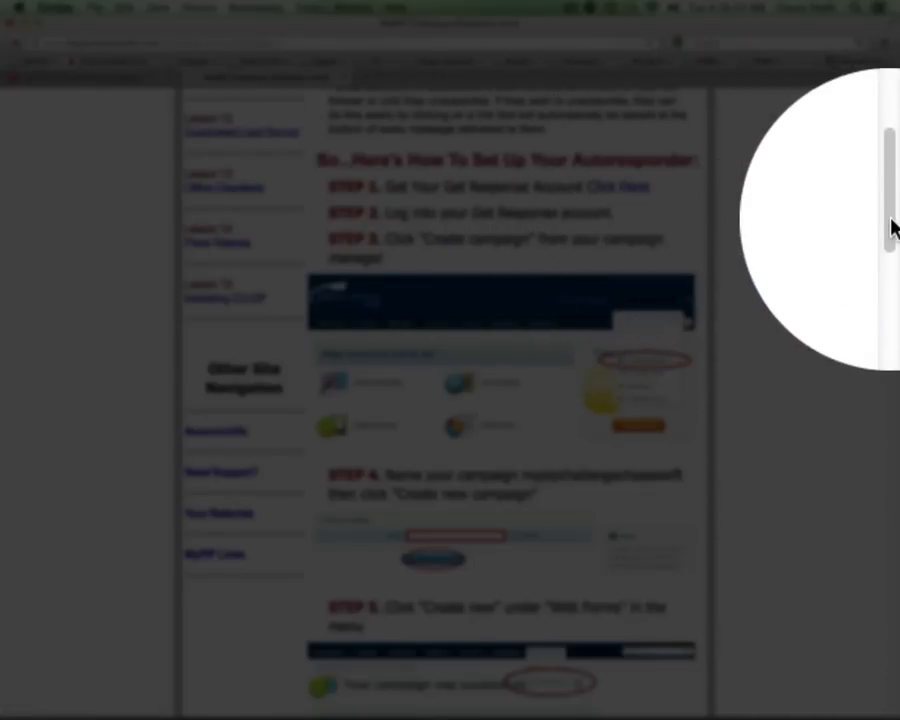
left_click_drag(891, 219, 864, 247)
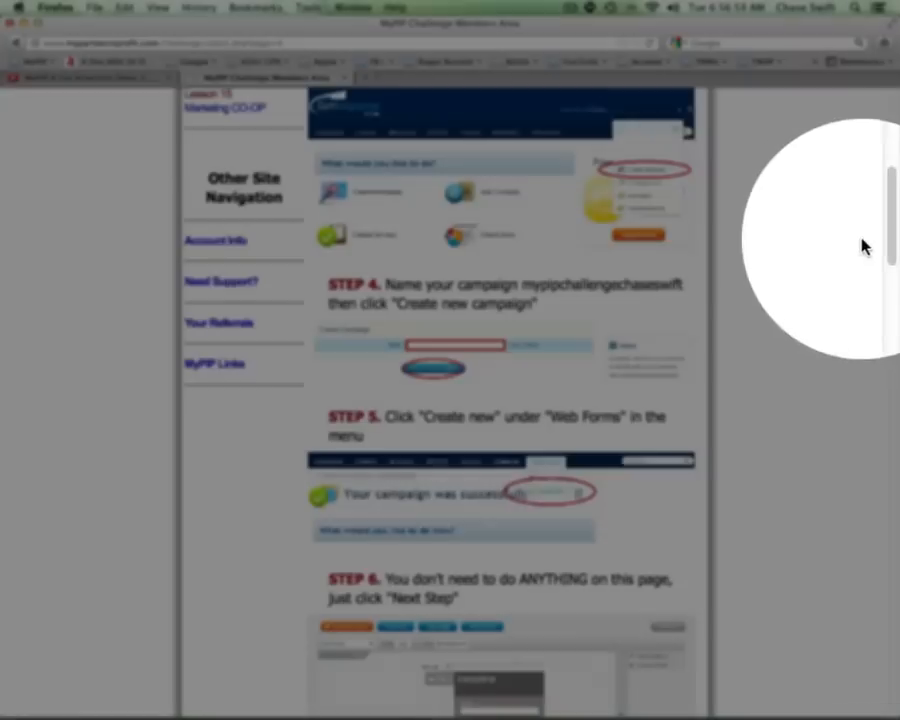
double_click(580, 287)
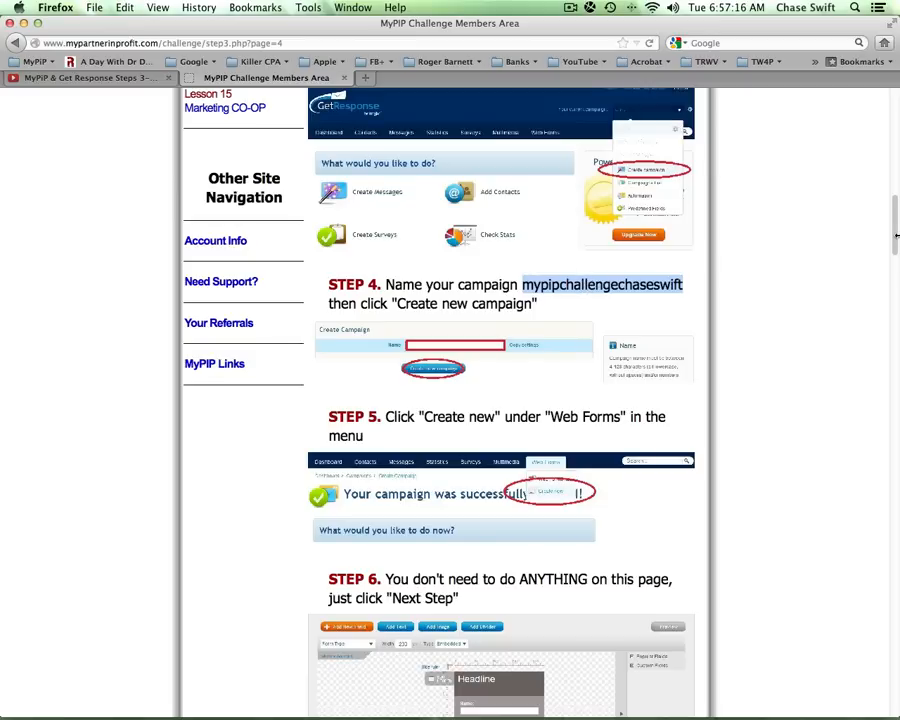
scroll(895, 240, "up", 5)
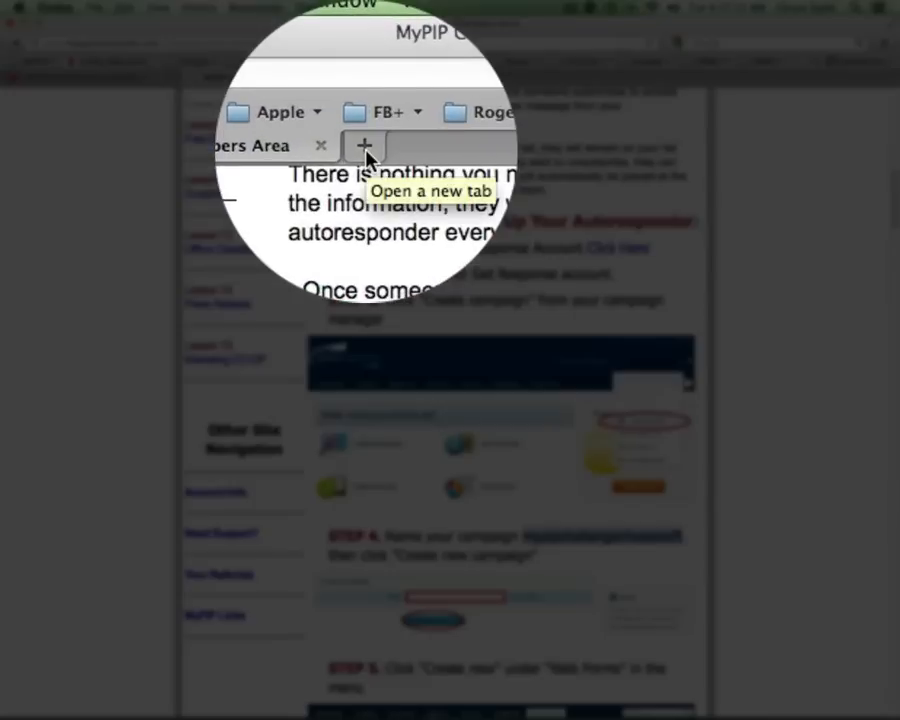
- Open the GetResponse bookmark from the MyPiP folder in a new tab
left_click(365, 79)
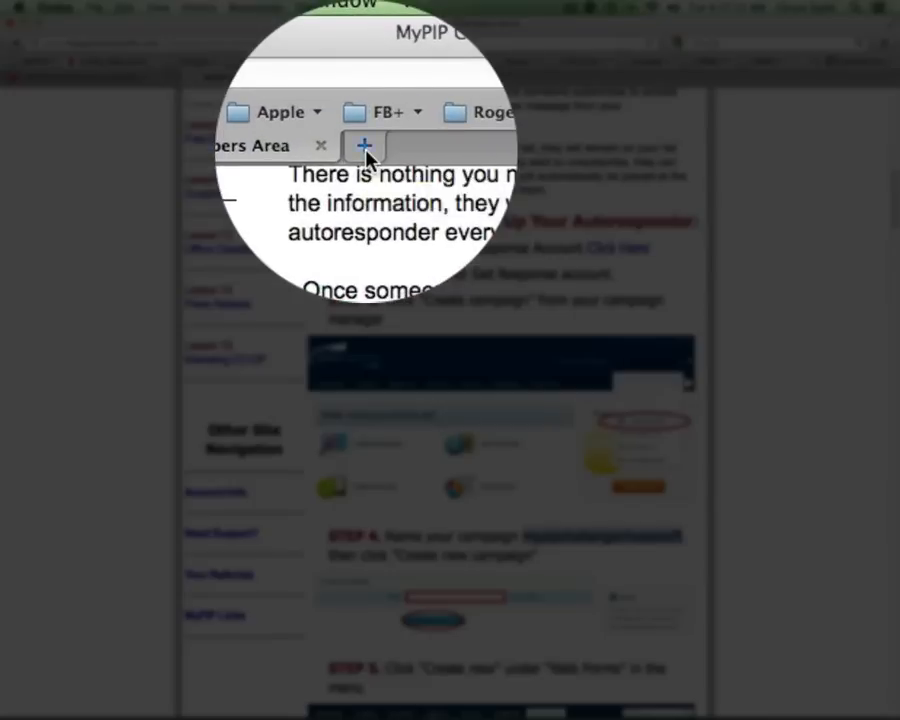
left_click(38, 62)
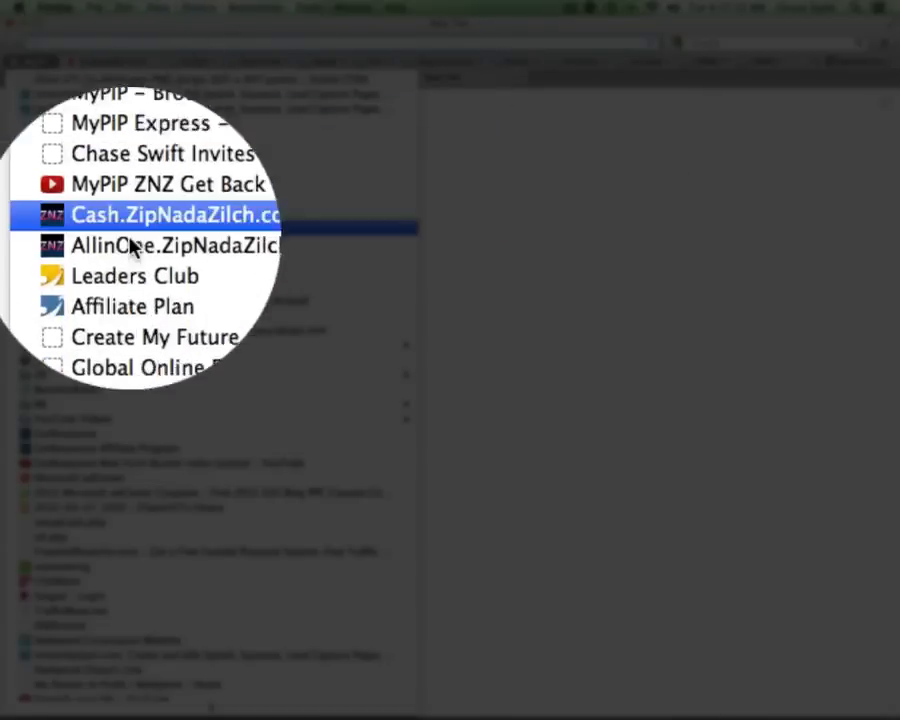
left_click(137, 447)
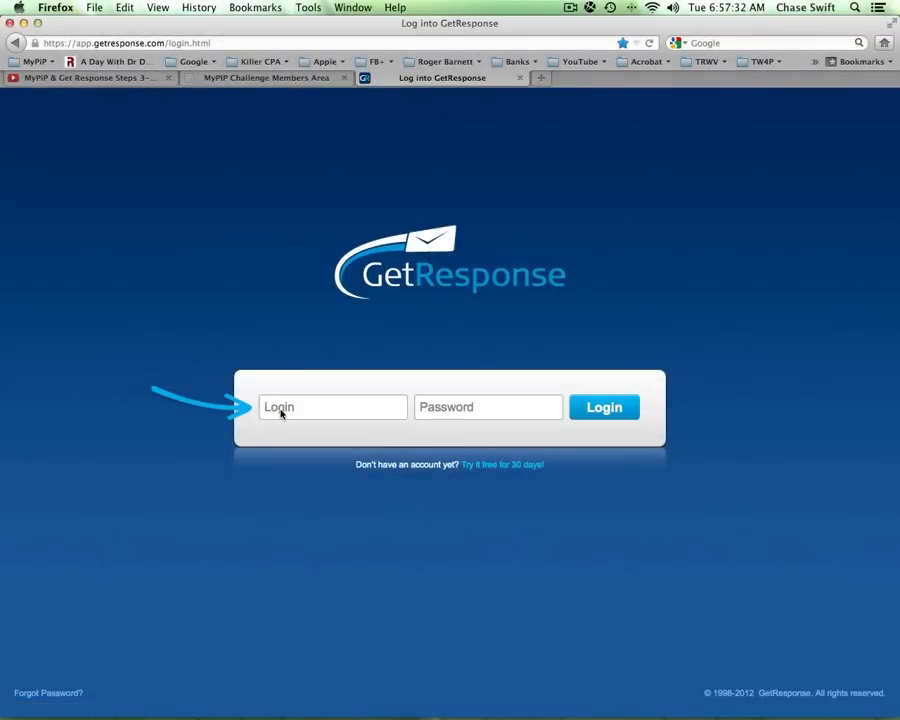
- Sign in to GetResponse with the saved login and open the campaign list
left_click(282, 410)
type("c")
left_click(293, 421)
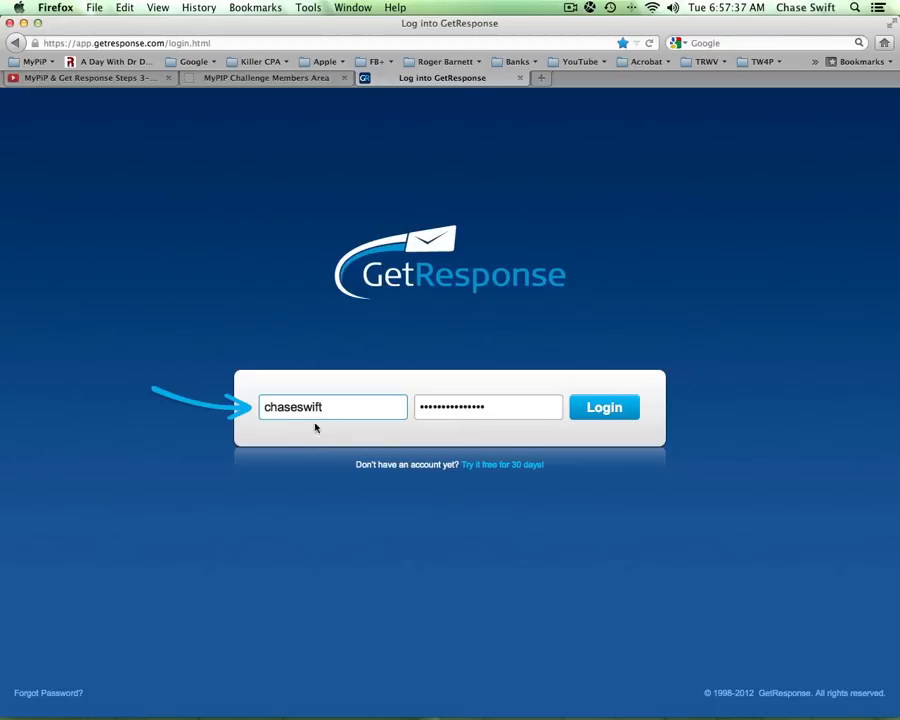
left_click(594, 409)
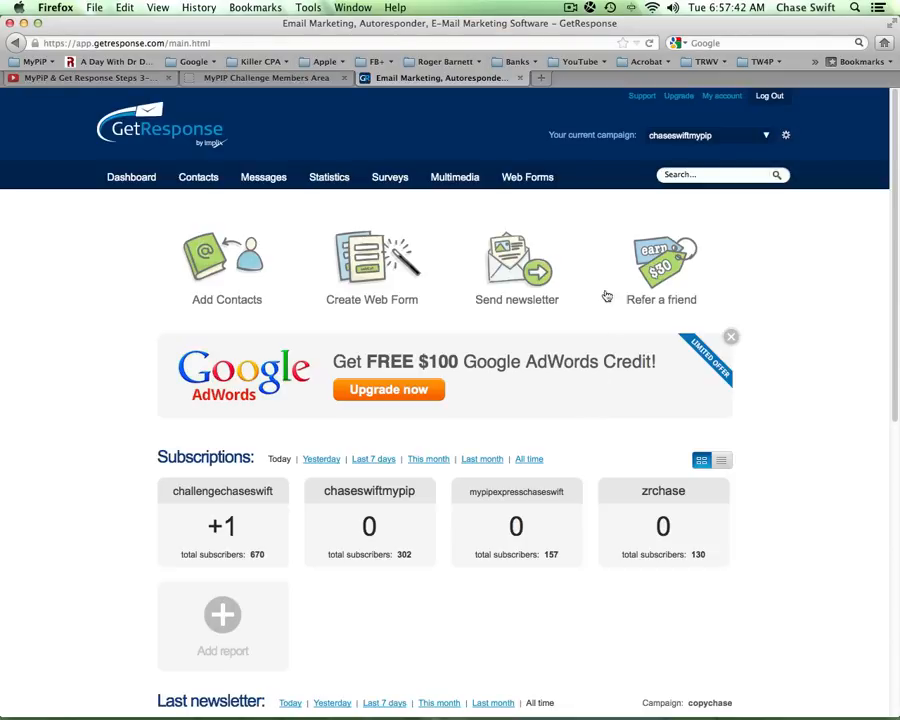
left_click(767, 138)
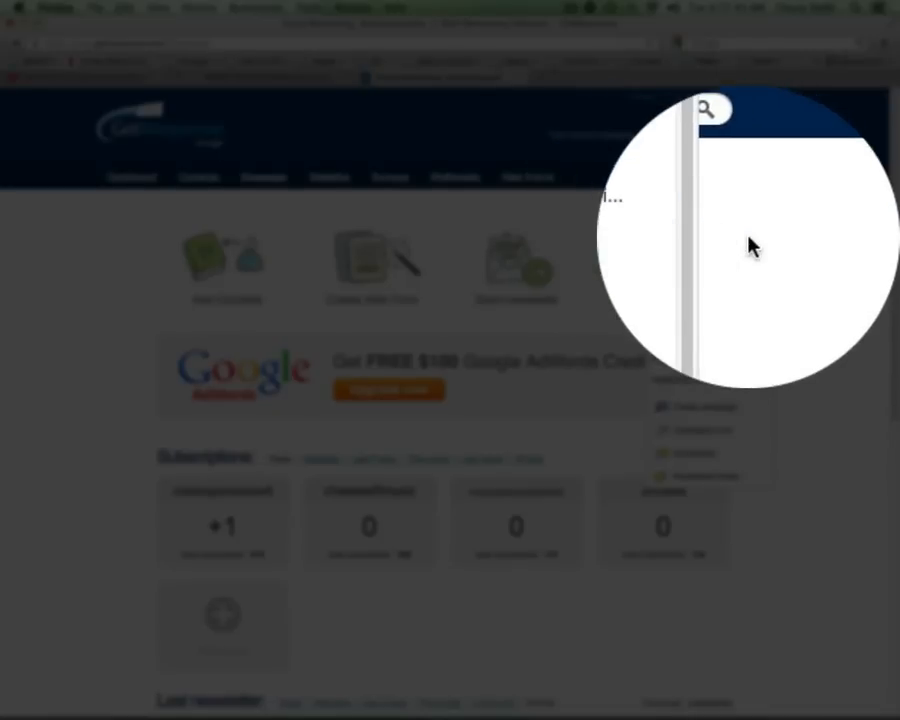
- Choose 'Create campaign' from the current-campaign dropdown
left_click(748, 237)
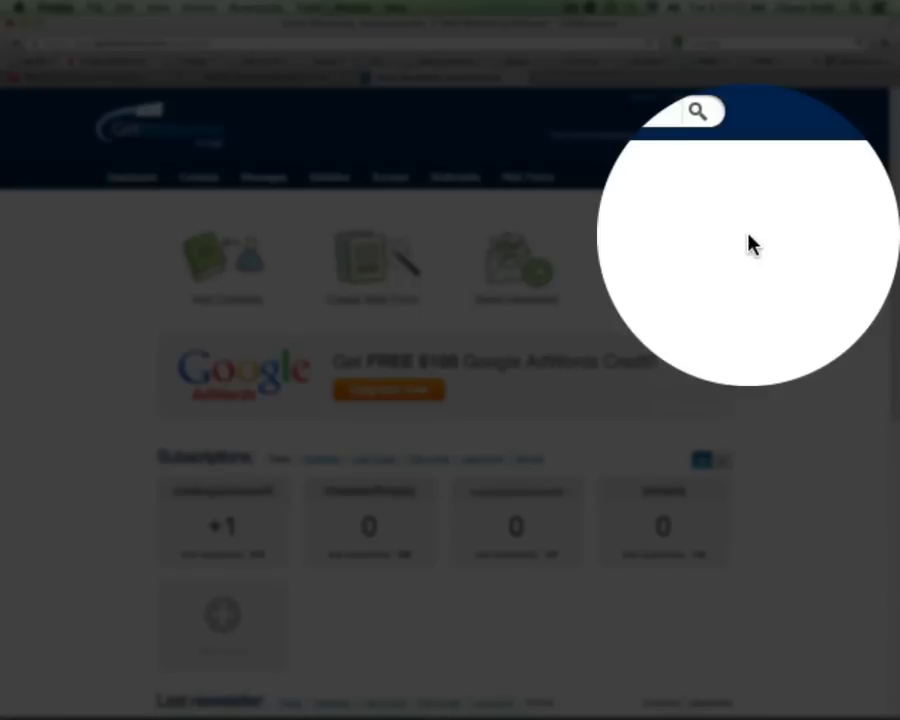
left_click(748, 158)
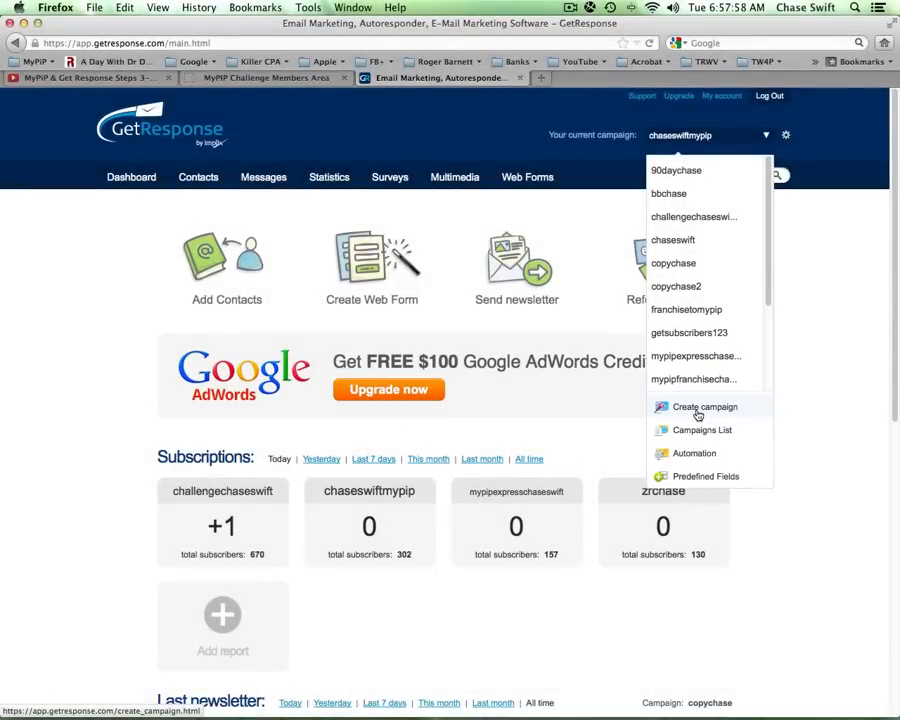
left_click(698, 412)
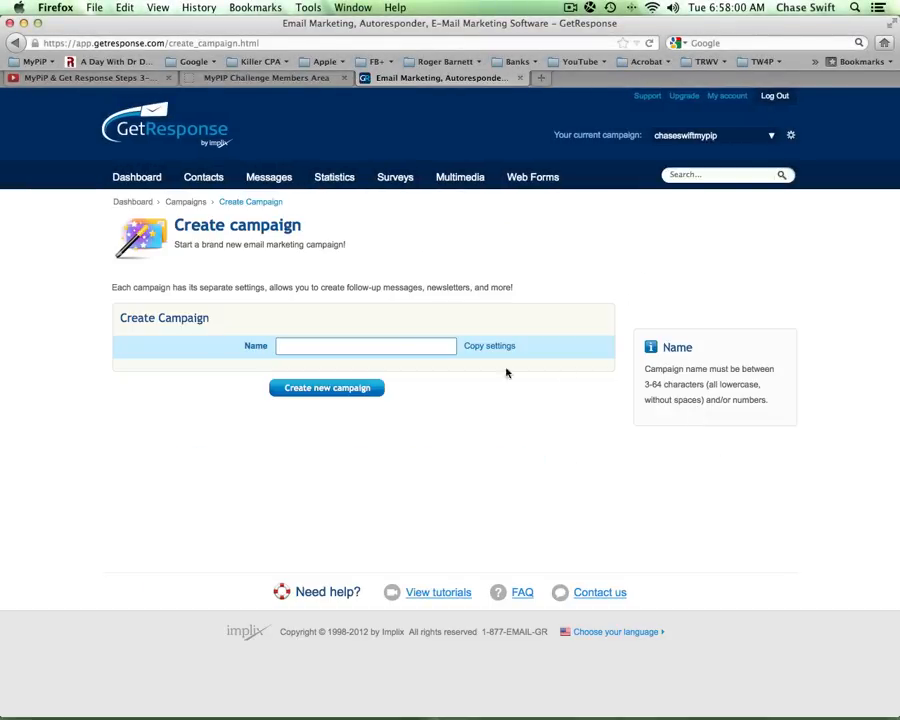
- In the MyPIP lesson tab, select the STEP 4 suggested campaign name and copy it
left_click(298, 80)
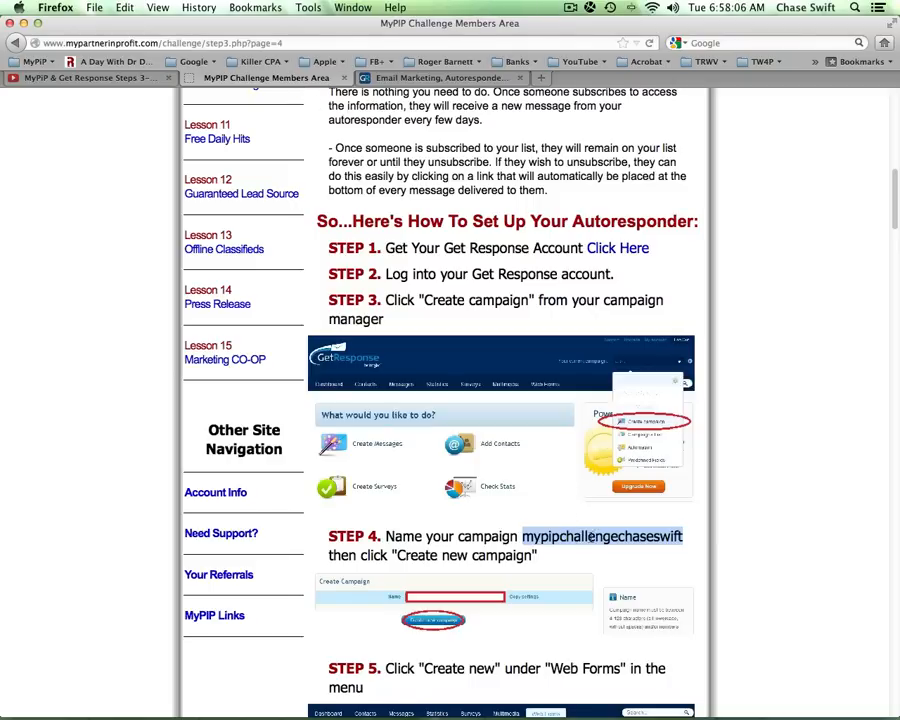
left_click(537, 548)
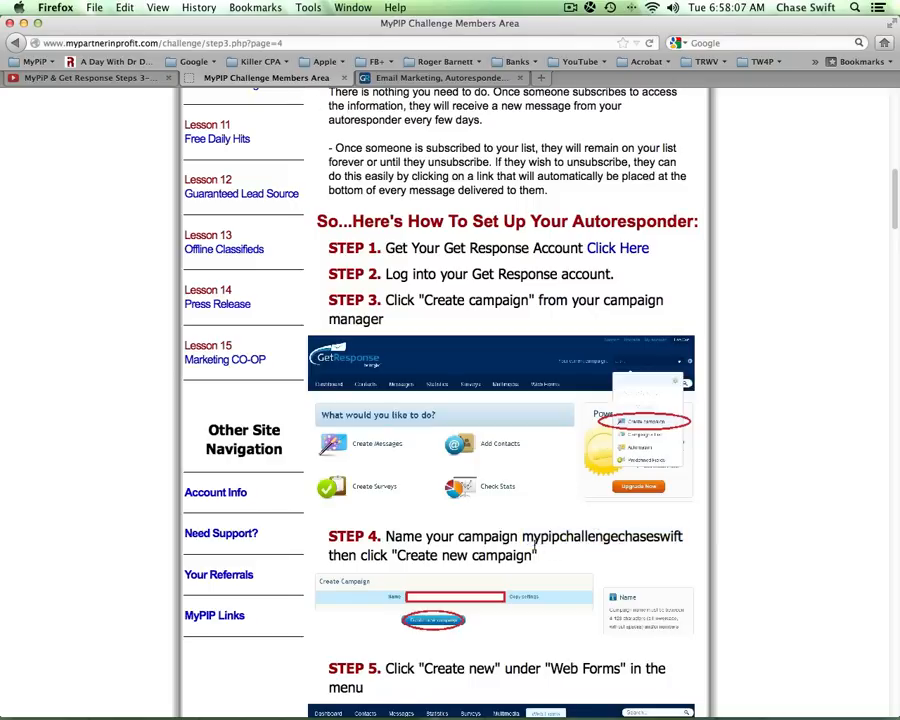
double_click(595, 537)
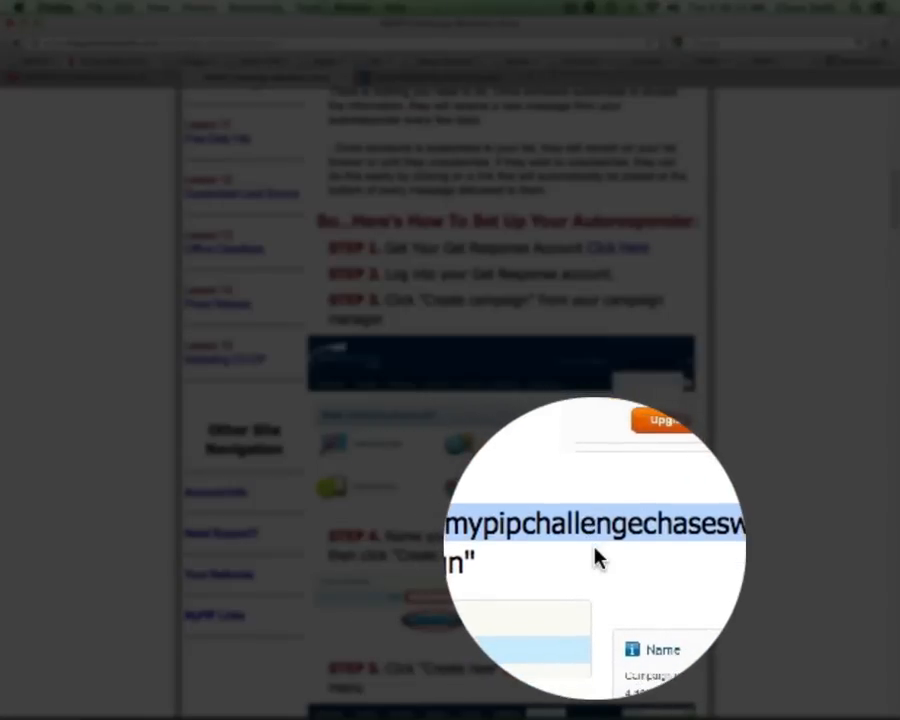
left_click(586, 540)
double_click(594, 556)
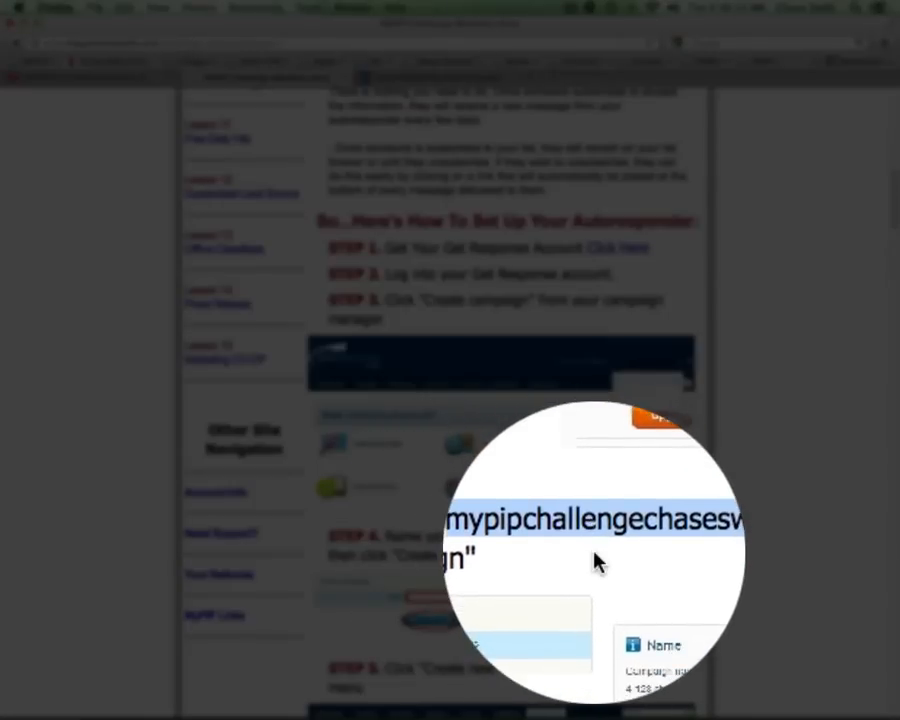
left_click(612, 552)
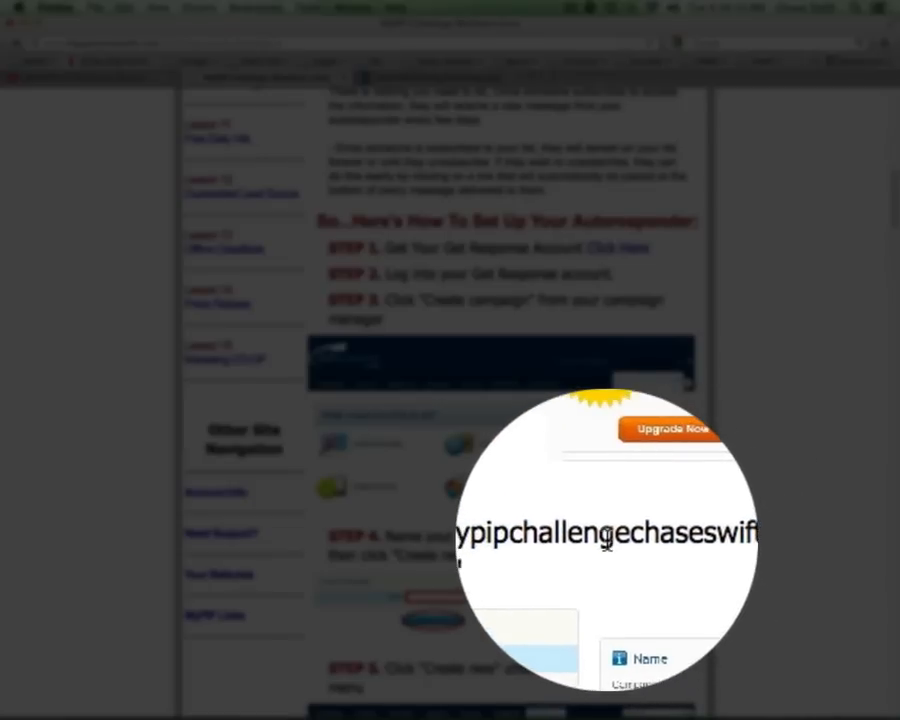
double_click(607, 540)
left_click(602, 540)
double_click(602, 540)
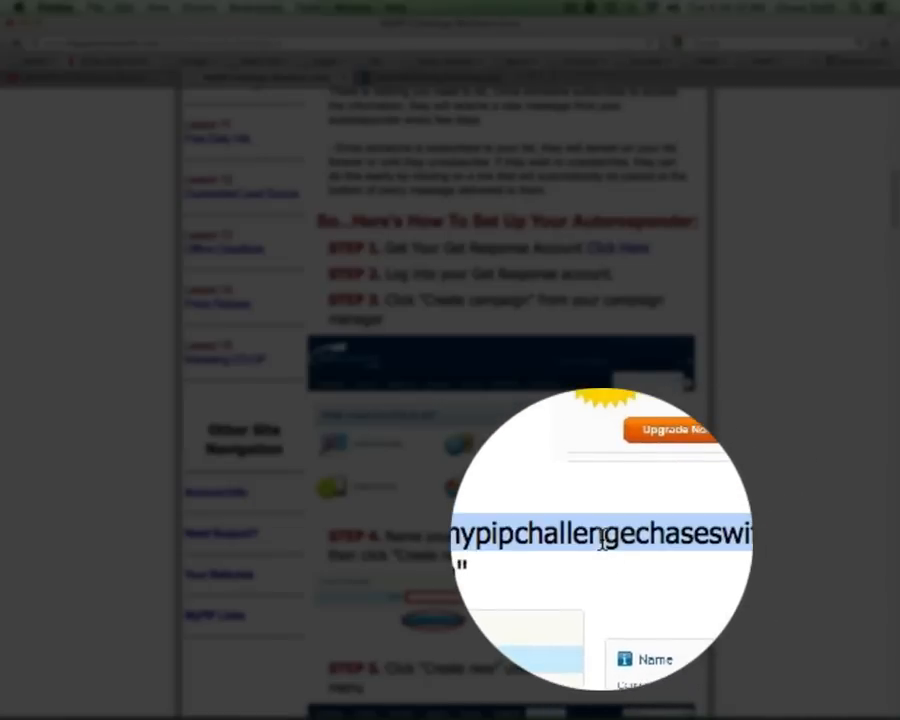
left_click(602, 556)
double_click(601, 556)
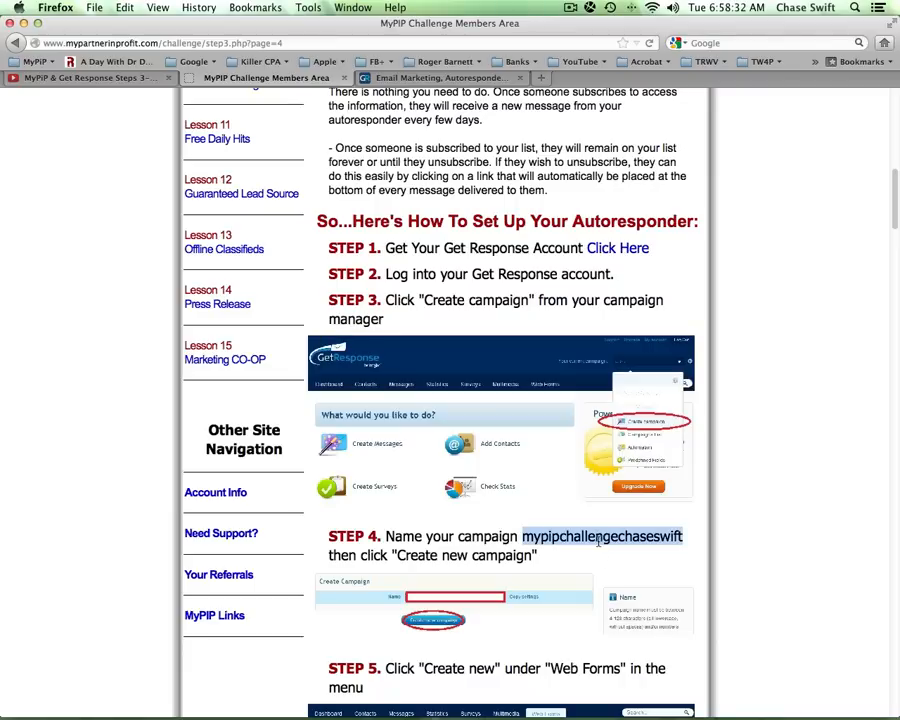
right_click(594, 537)
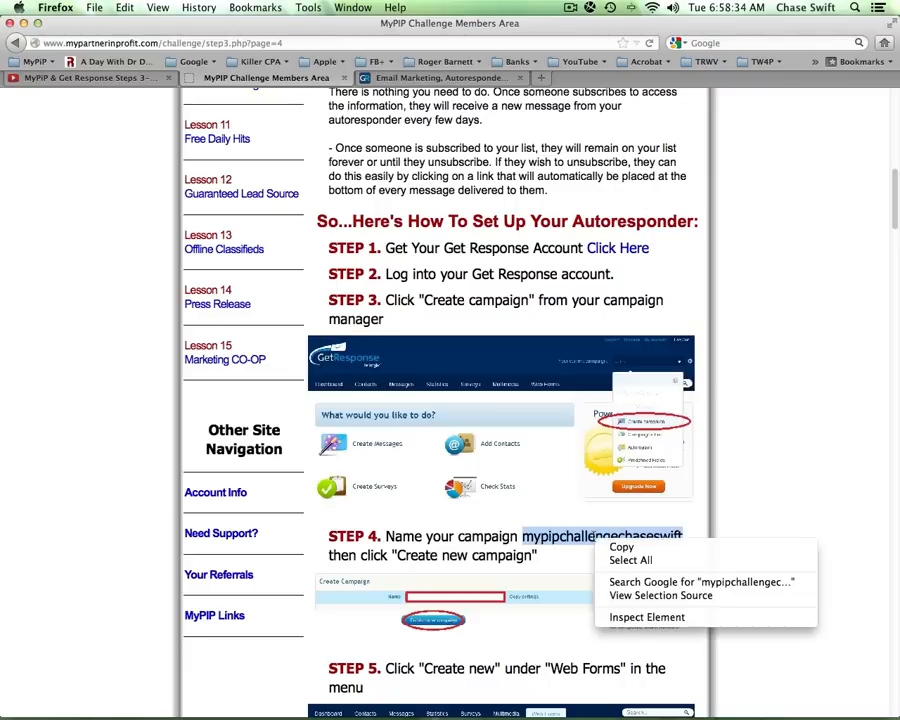
left_click(612, 545)
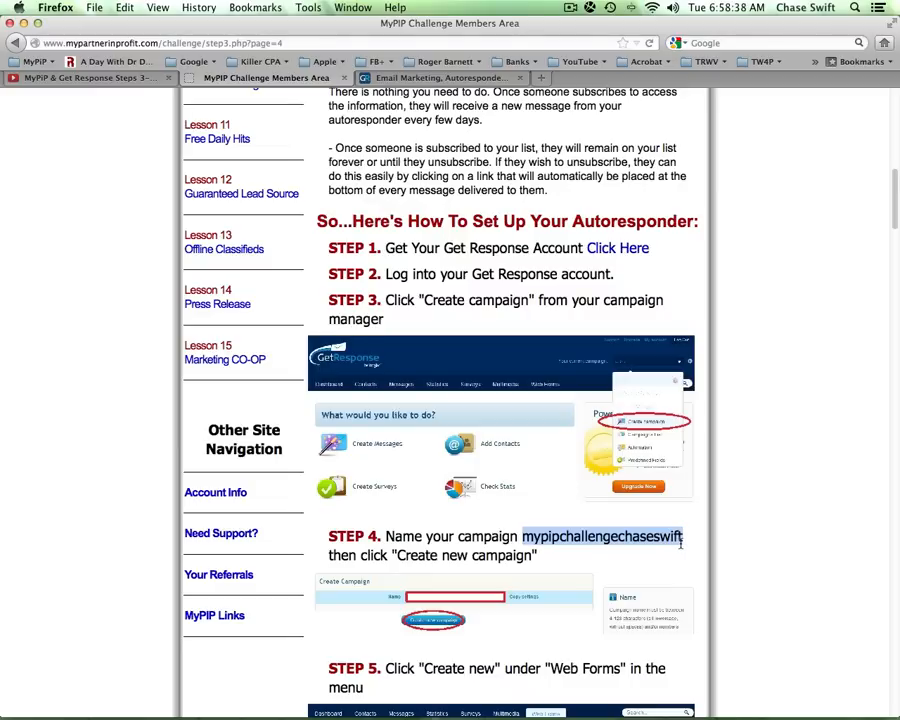
- Name the new campaign with the pasted suggested name plus '22' and create it
left_click(478, 78)
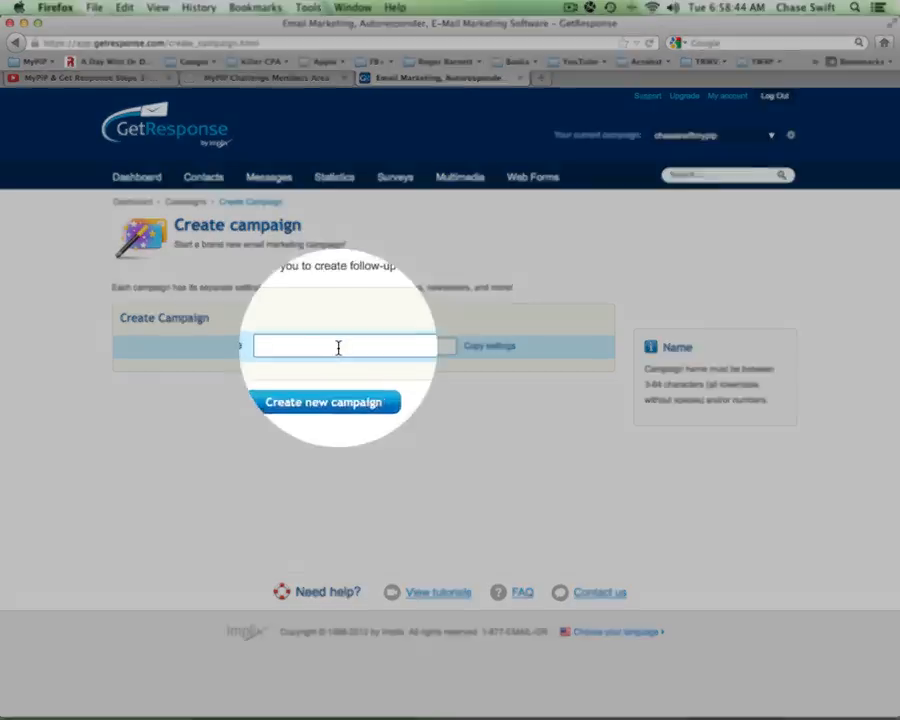
right_click(338, 347)
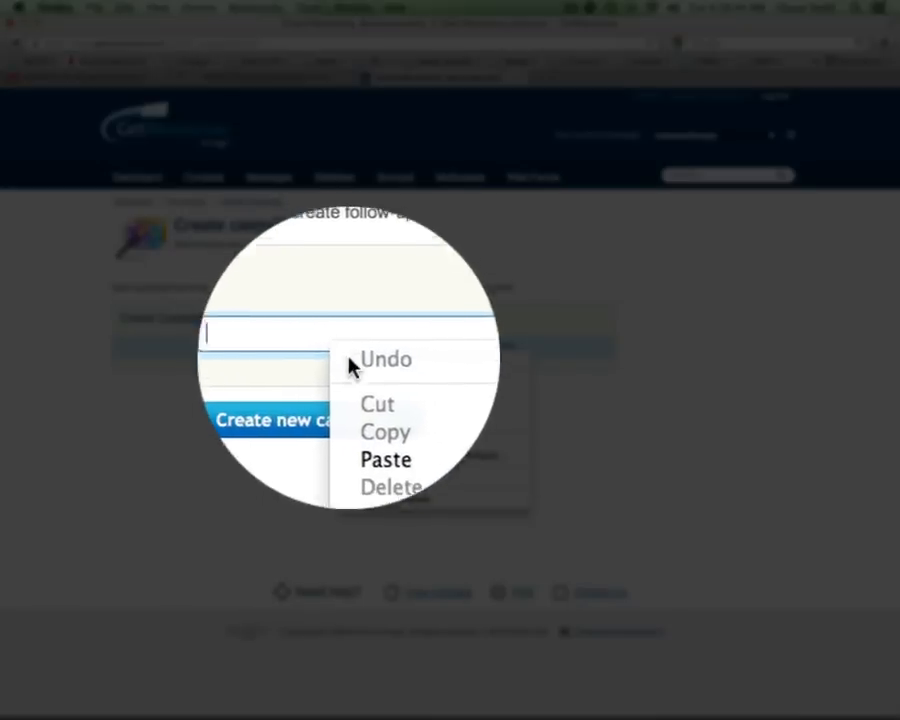
left_click(362, 414)
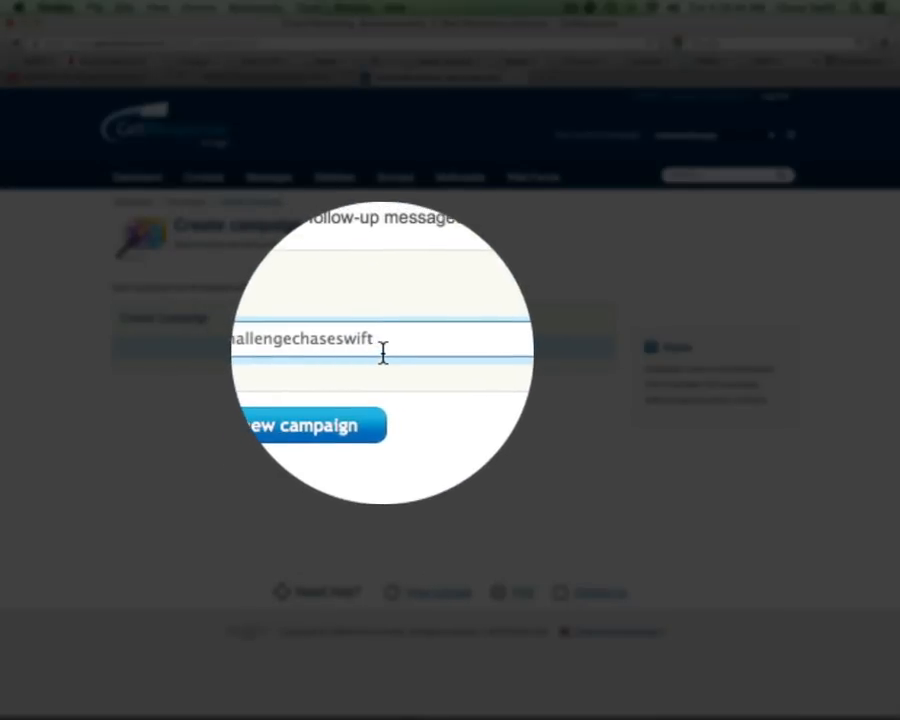
type("22")
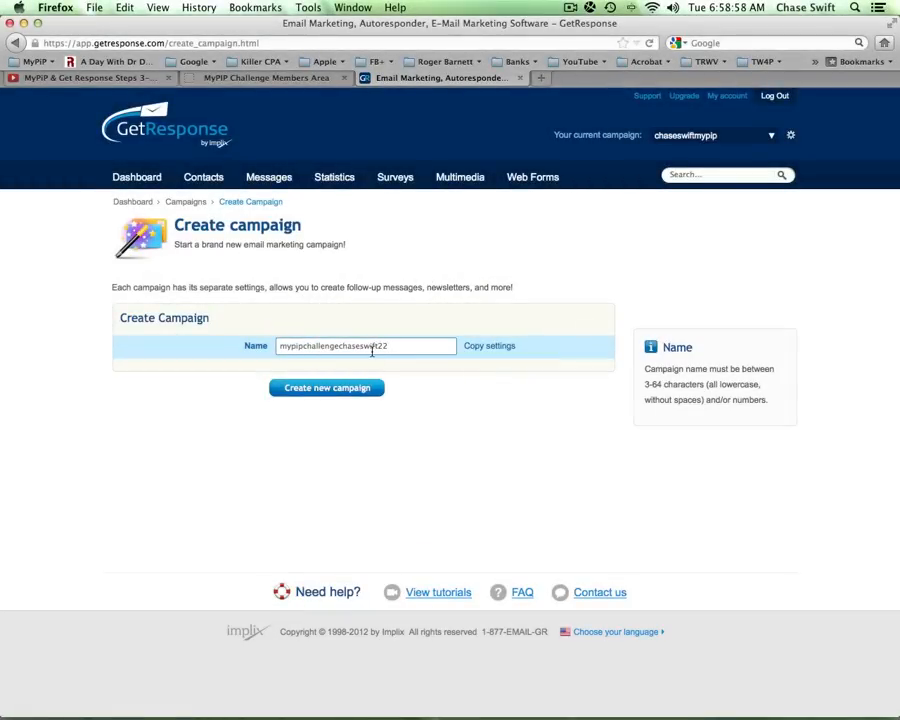
left_click(316, 389)
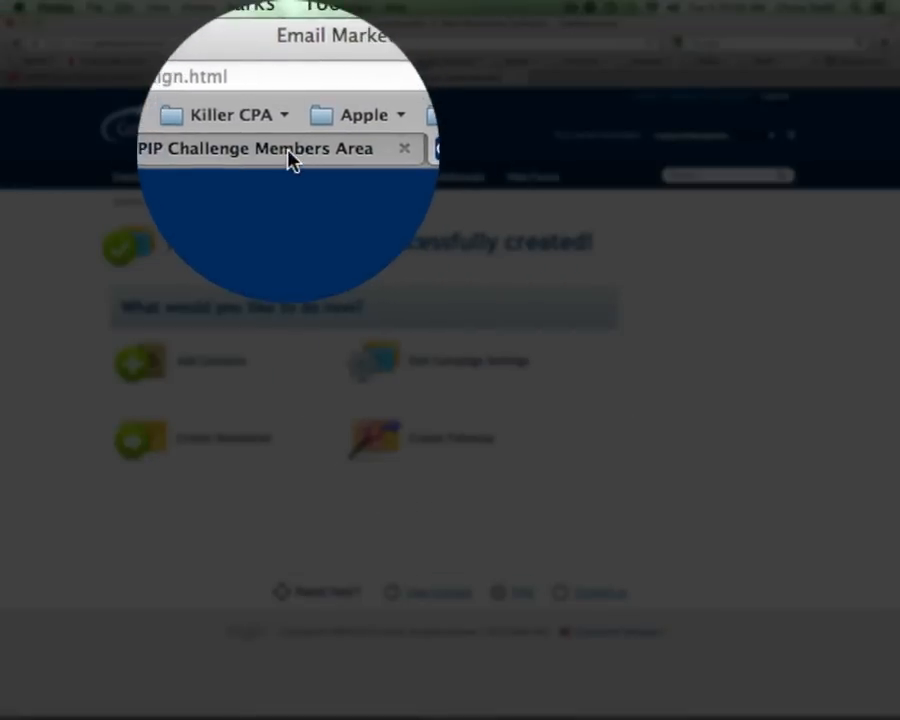
left_click(290, 77)
left_click_drag(886, 201, 866, 247)
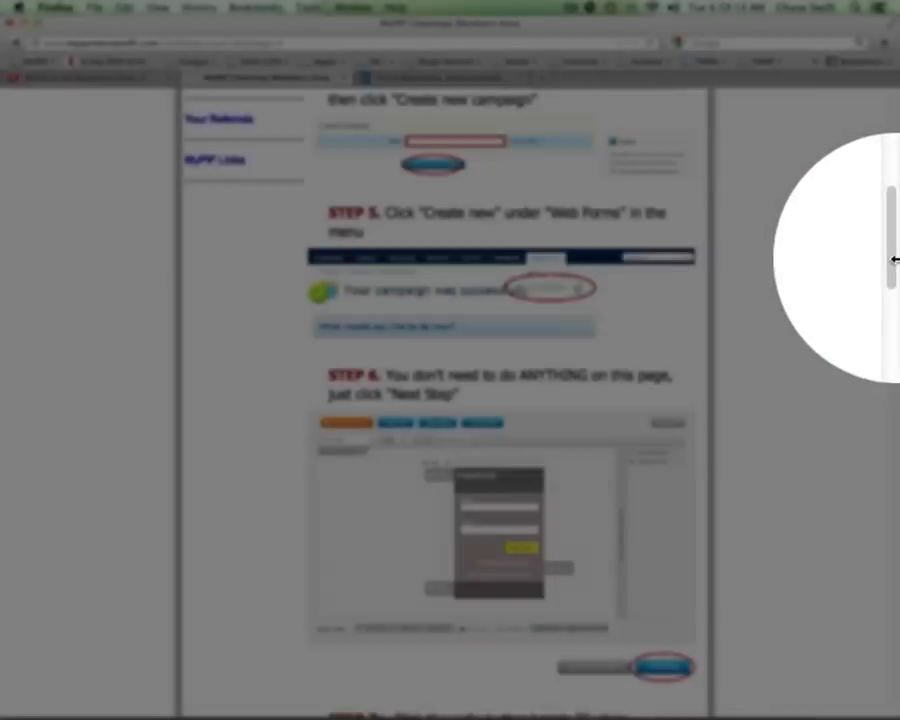
left_click_drag(893, 264, 860, 410)
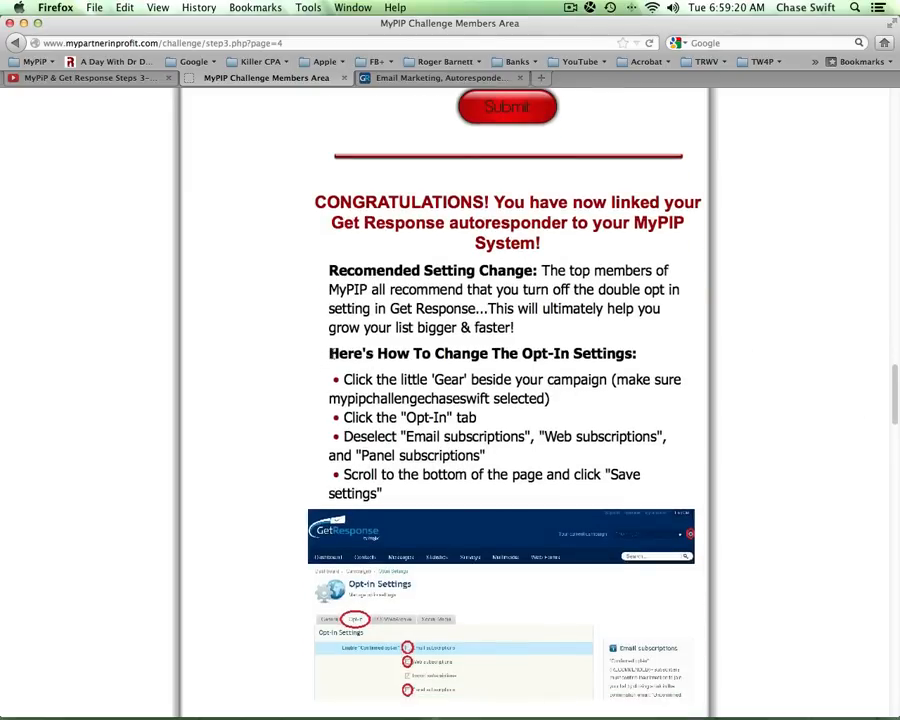
left_click_drag(330, 354, 625, 370)
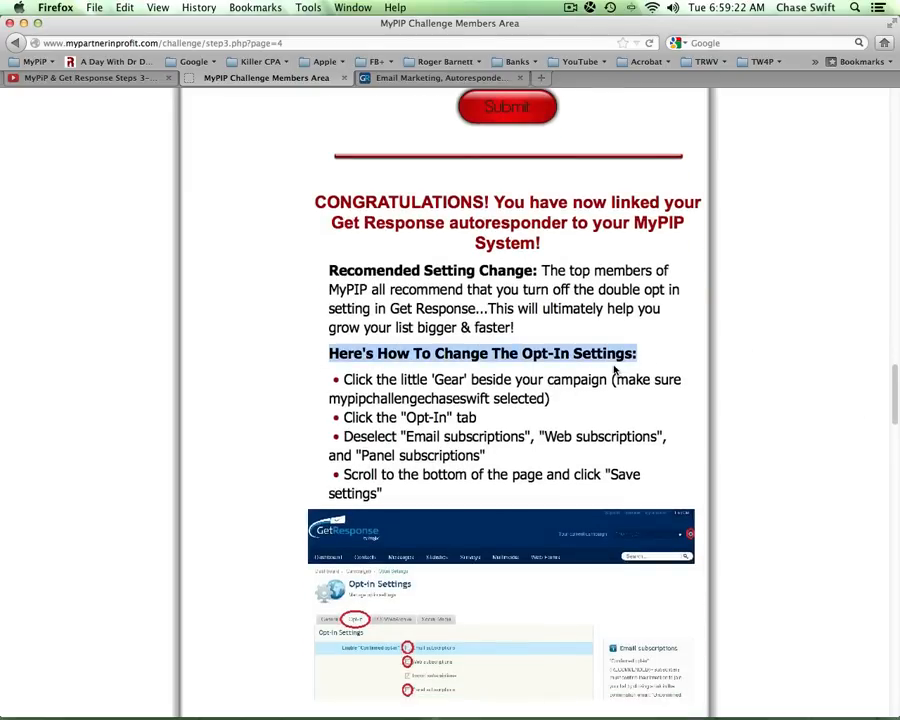
left_click(432, 77)
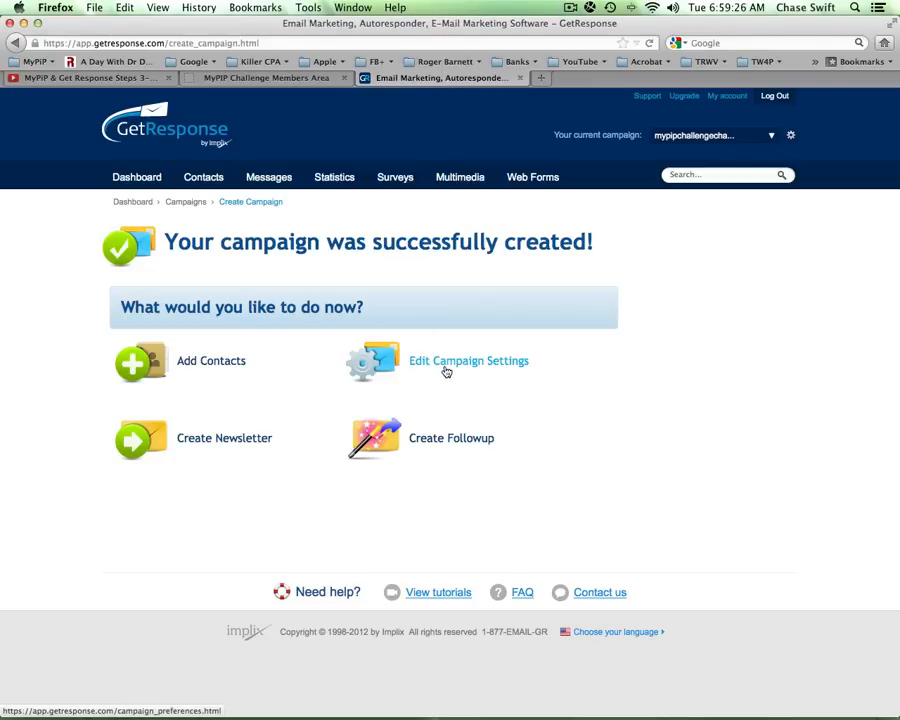
left_click(217, 78)
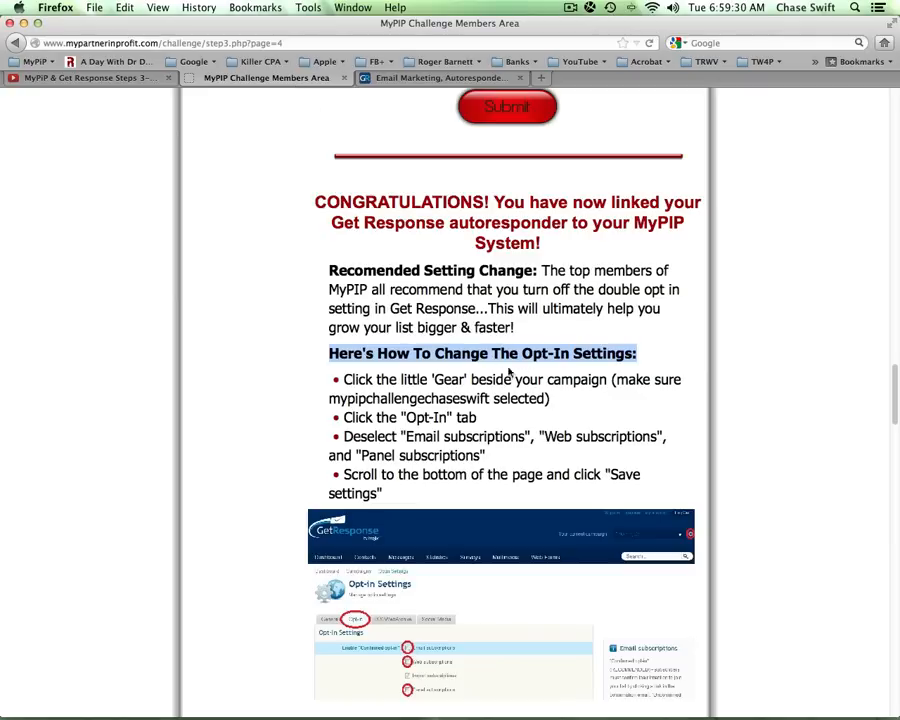
double_click(449, 380)
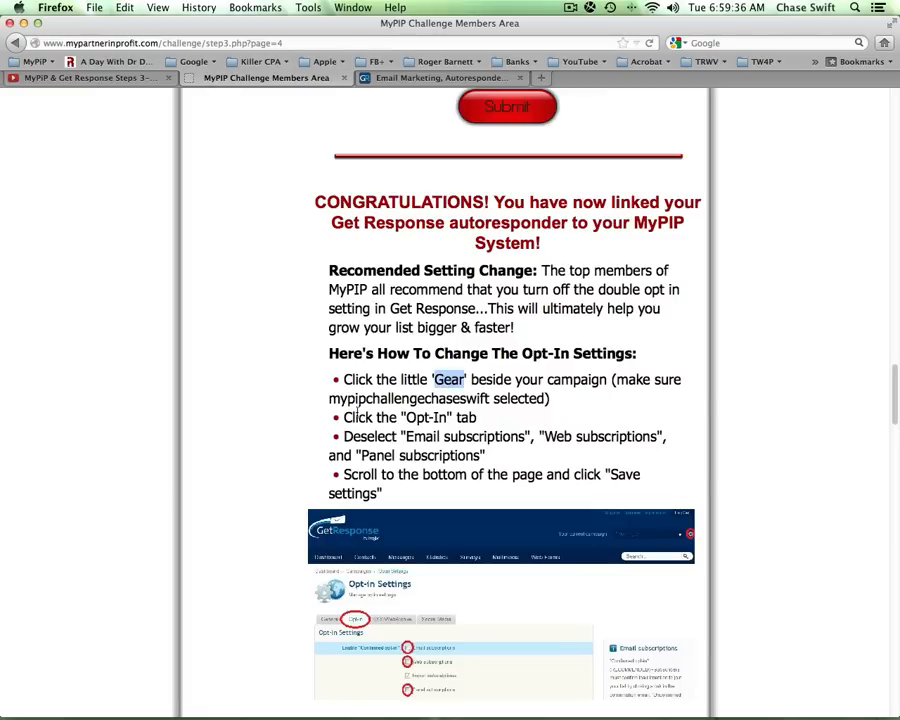
left_click_drag(343, 380, 466, 492)
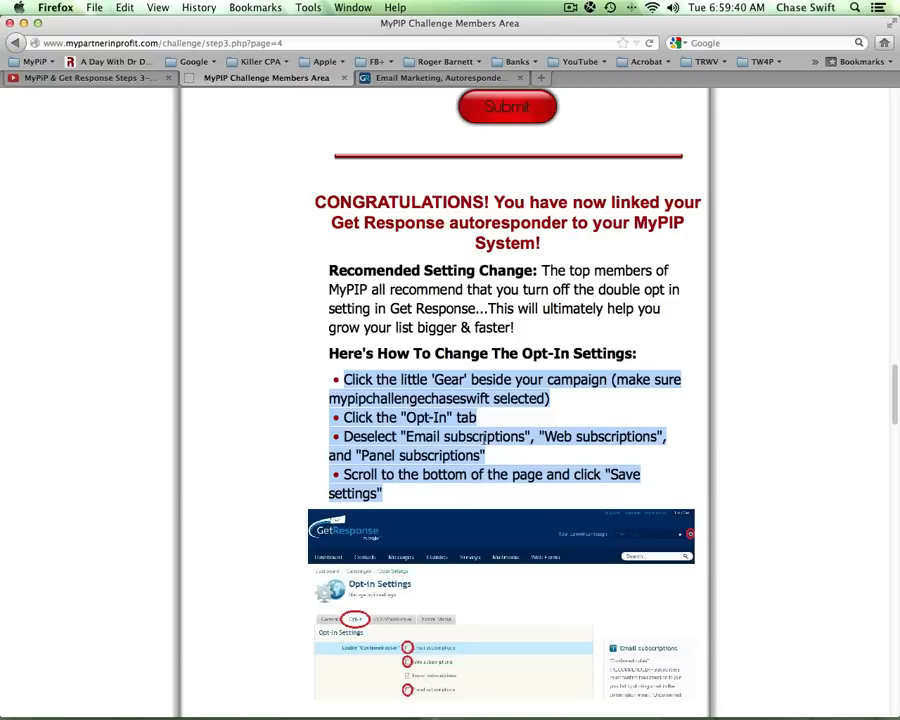
left_click(480, 421)
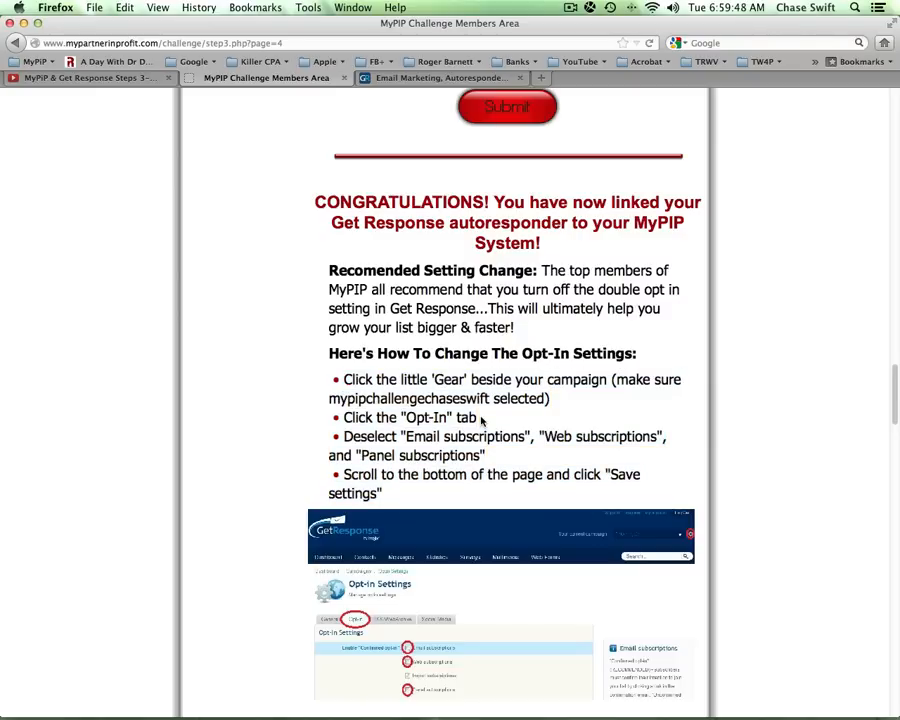
left_click(440, 77)
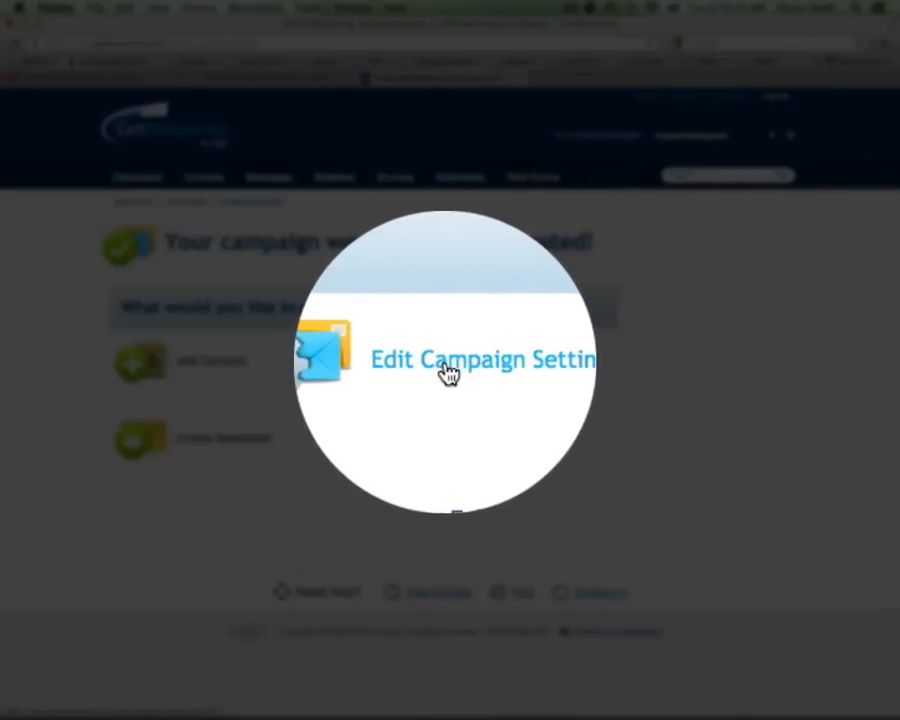
left_click(453, 372)
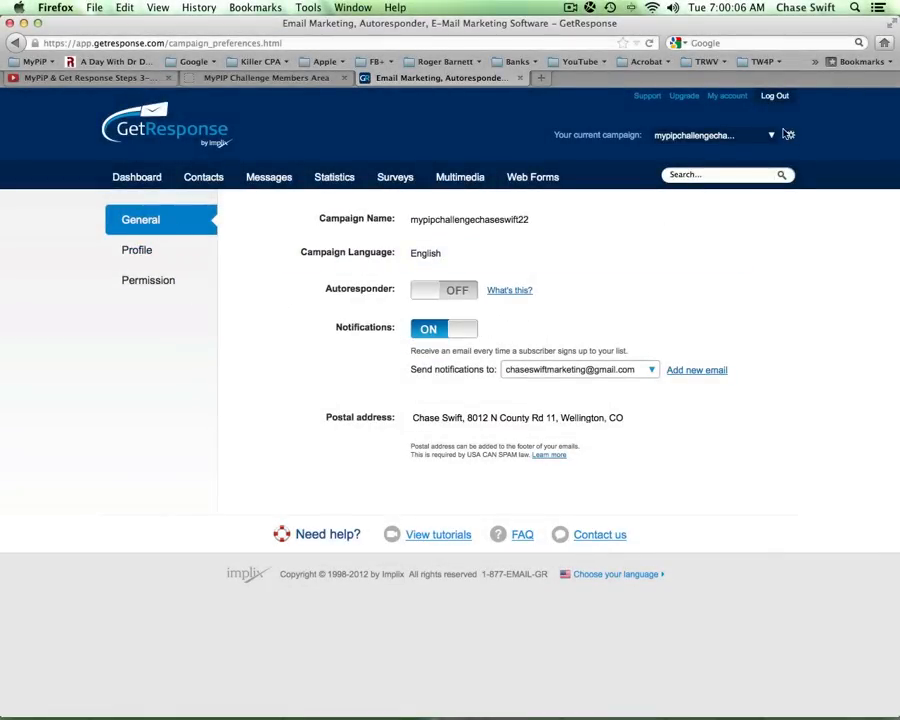
left_click(131, 180)
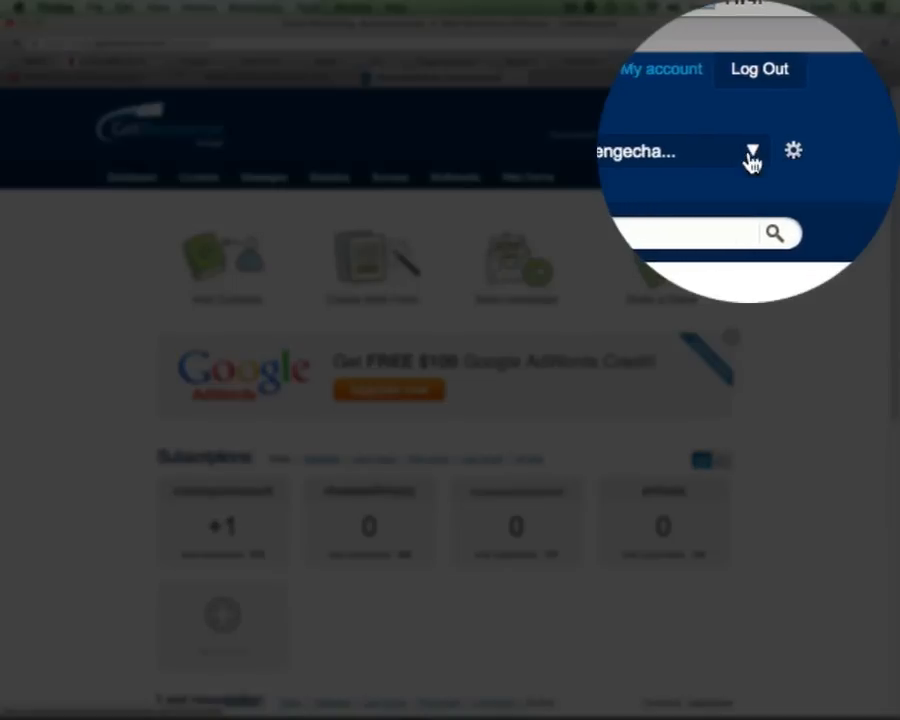
left_click(752, 160)
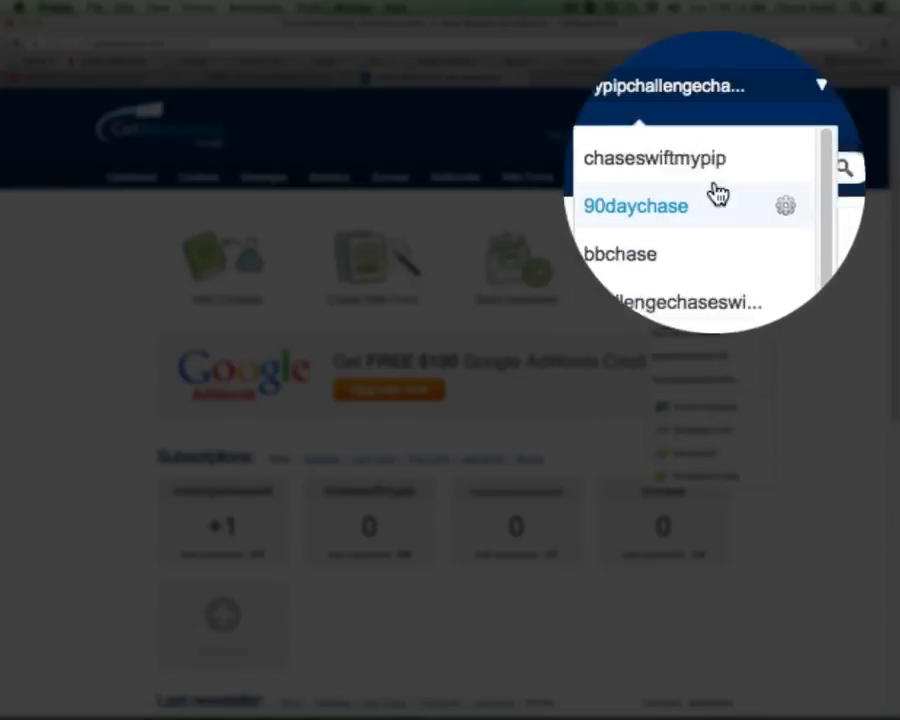
left_click_drag(748, 188, 748, 224)
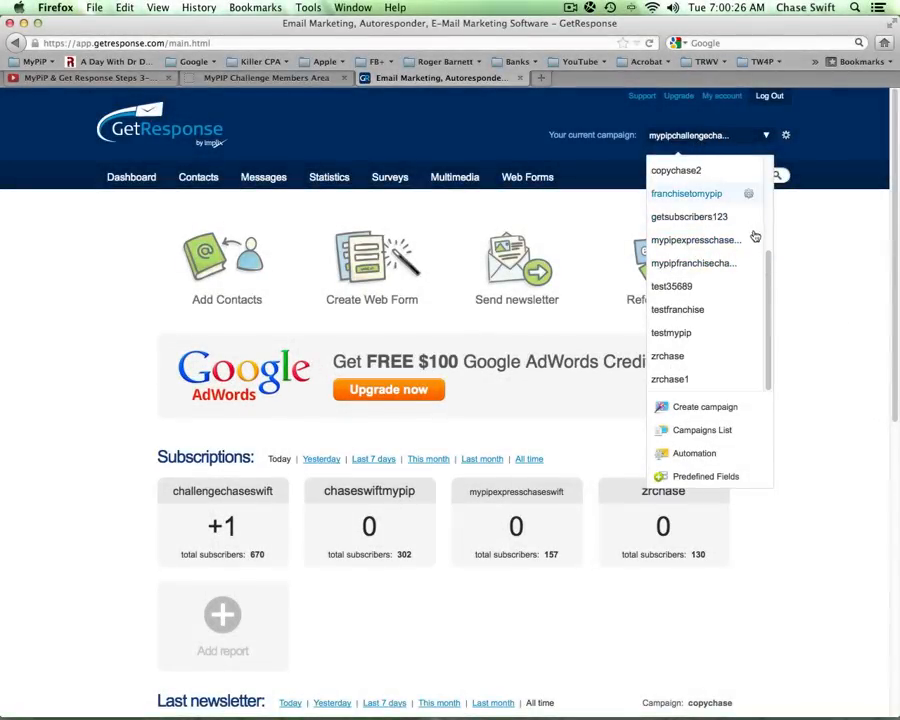
left_click_drag(769, 281, 771, 180)
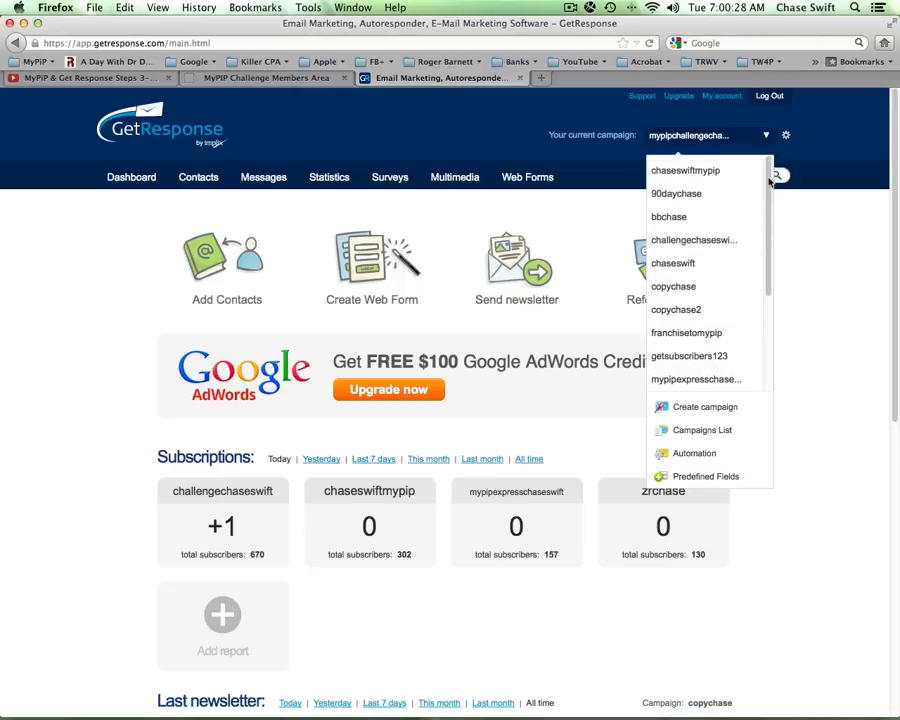
left_click(818, 238)
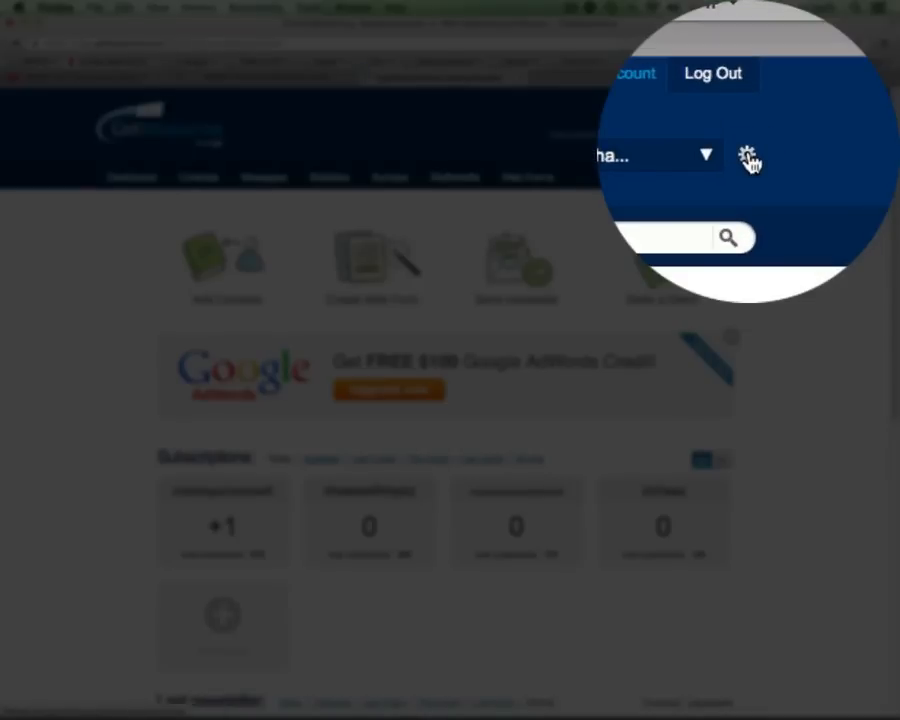
left_click(787, 137)
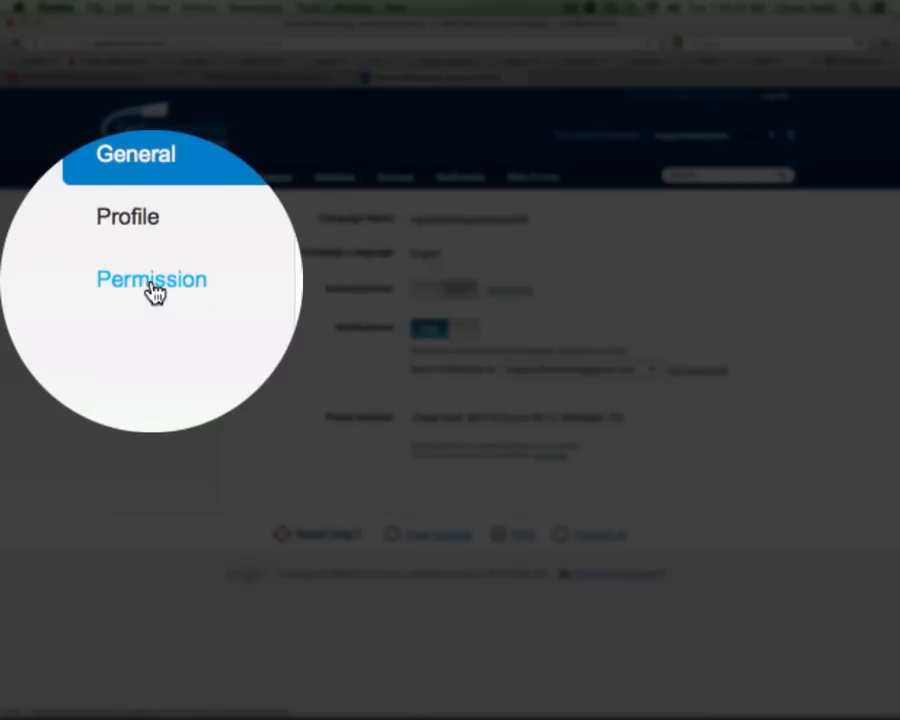
- Open the campaign's Permission settings and check the lesson's instruction on deselecting subscription confirmations
left_click(155, 288)
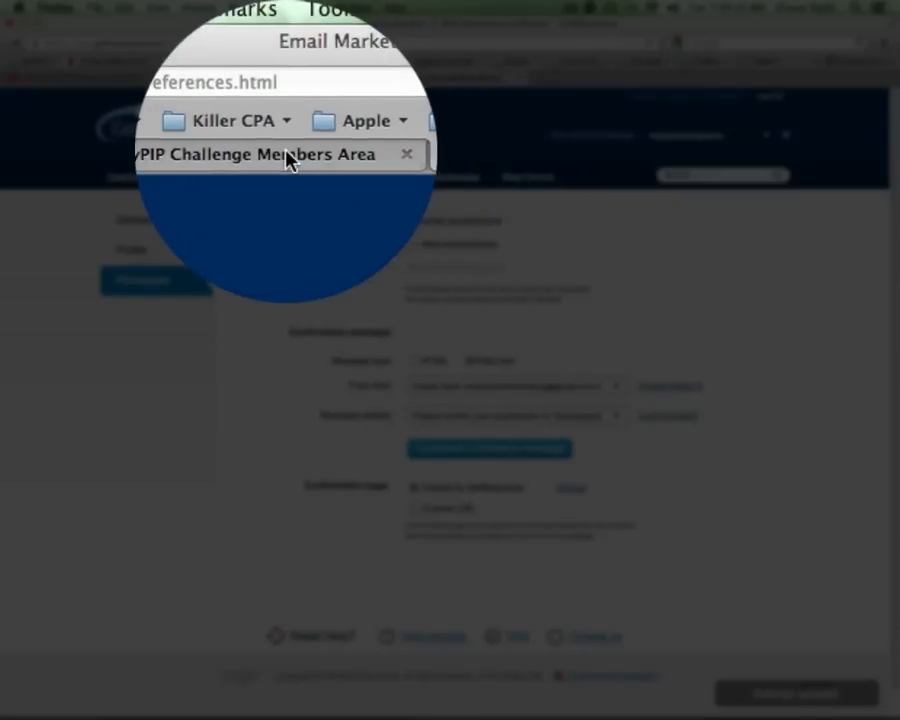
left_click(285, 158)
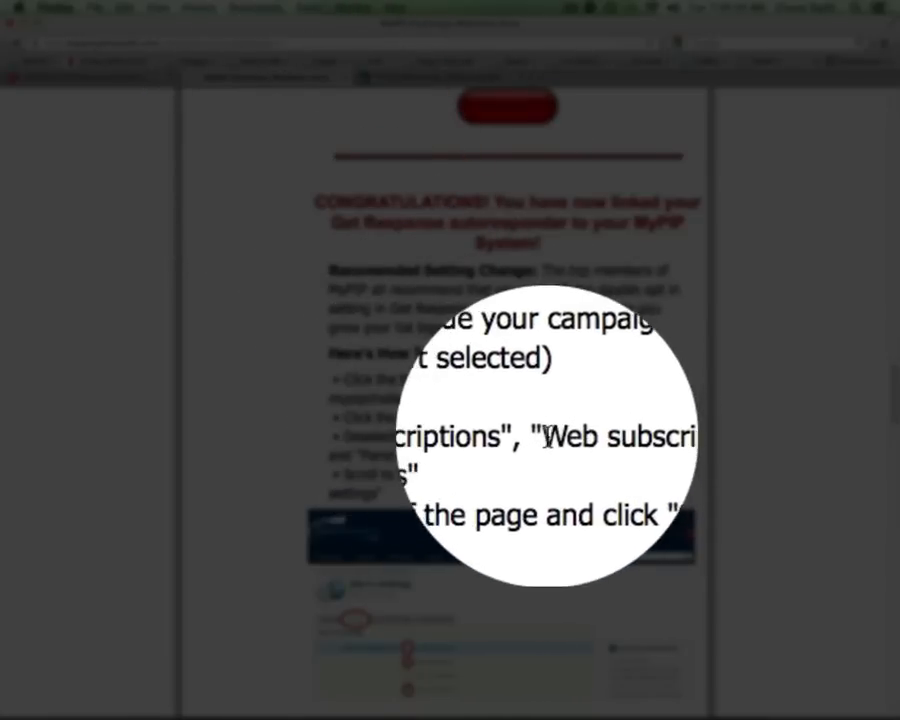
left_click_drag(547, 437, 657, 437)
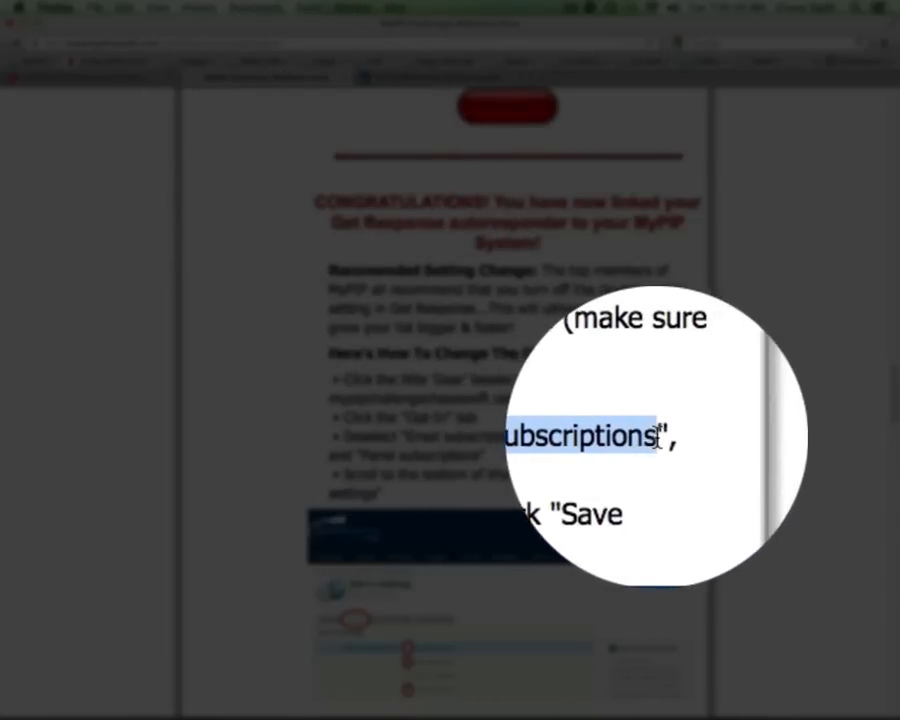
left_click_drag(349, 432, 663, 436)
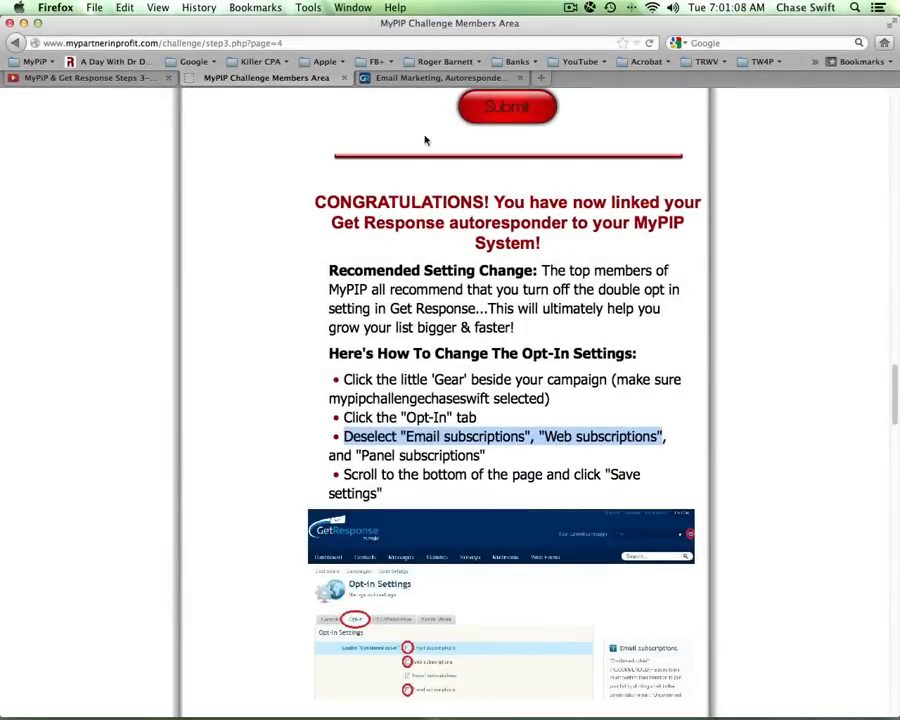
- Uncheck confirmed opt-in for email subscriptions, then return to General settings
left_click(440, 78)
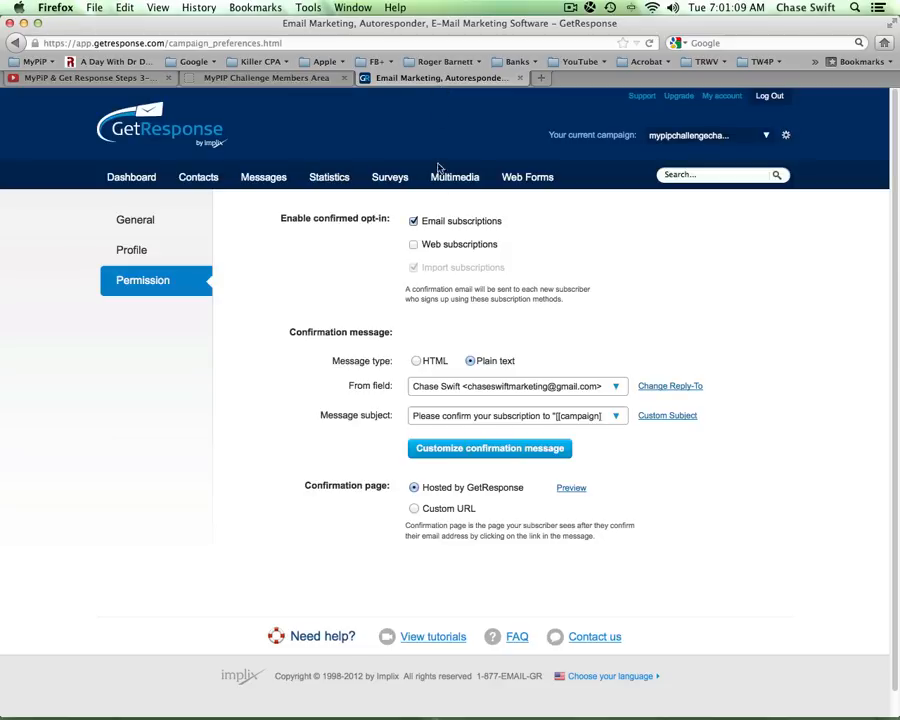
left_click(414, 222)
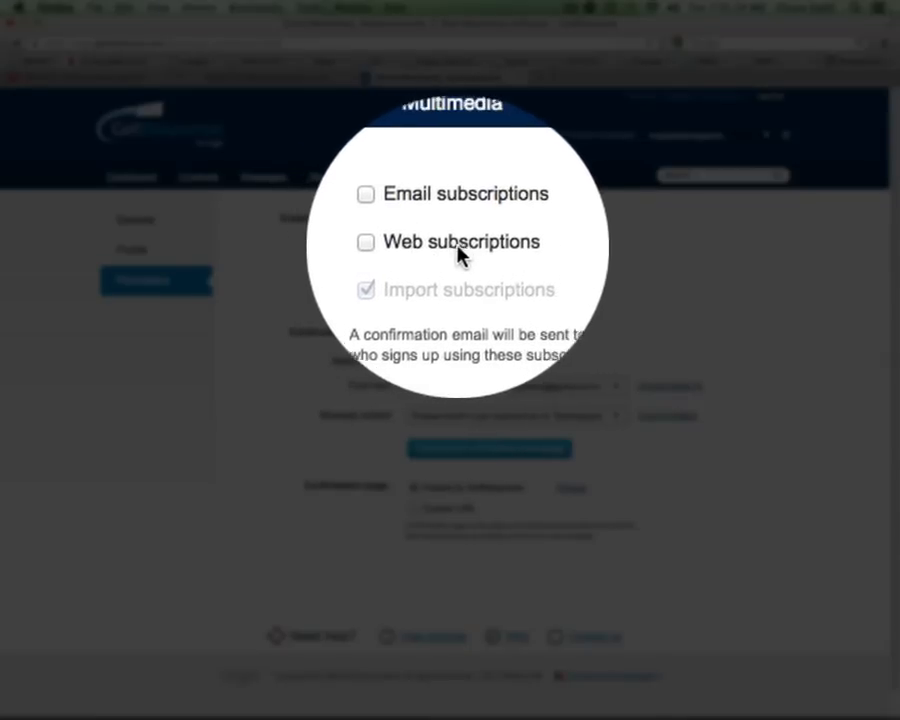
left_click(150, 222)
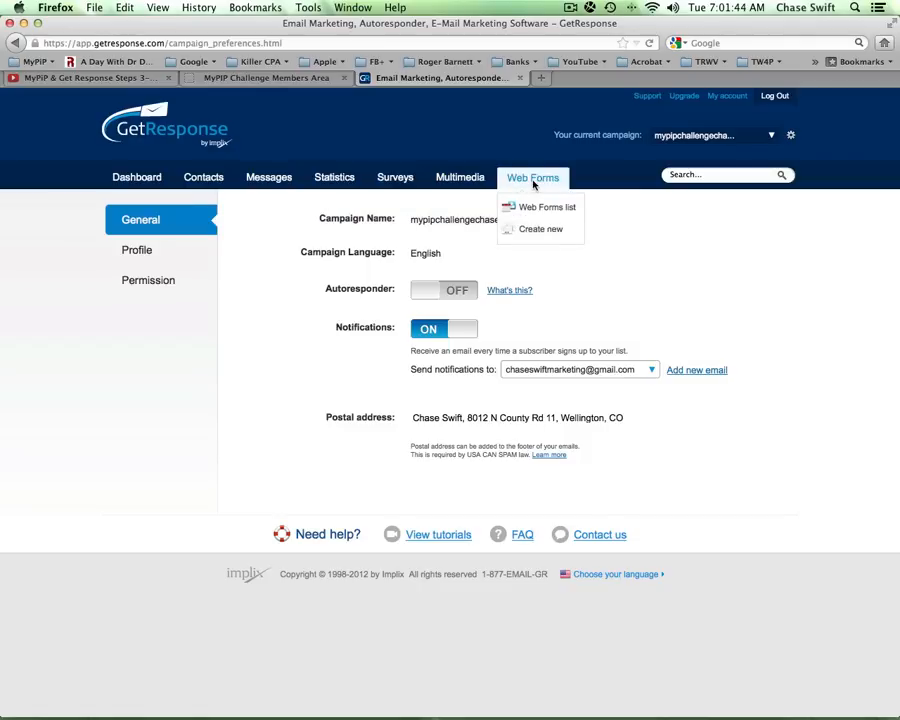
left_click(295, 80)
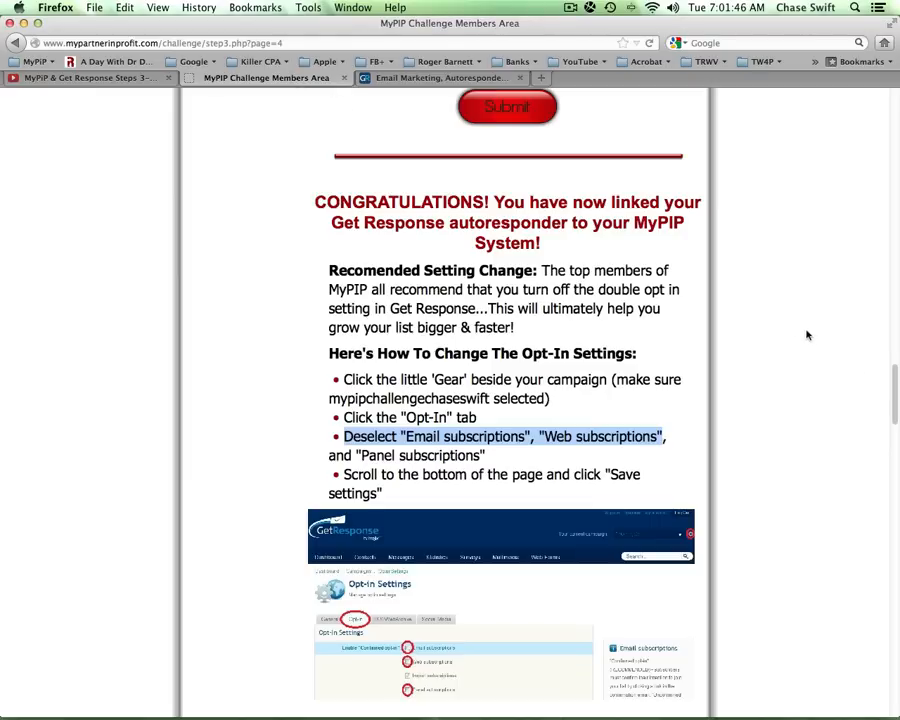
scroll(878, 355, "up", 15)
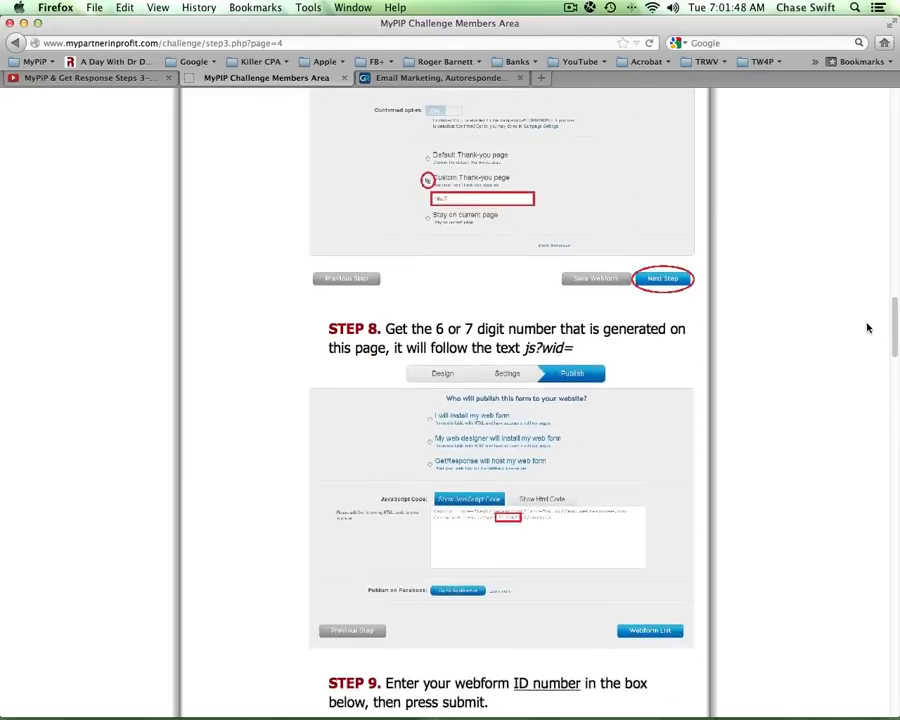
scroll(828, 279, "up", 10)
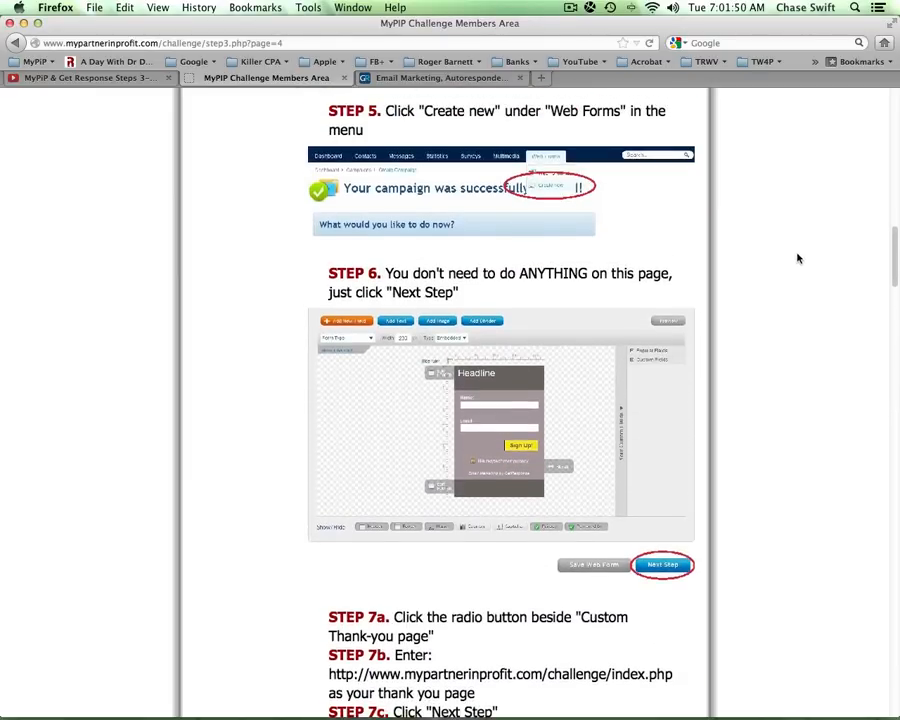
scroll(740, 250, "up", 1)
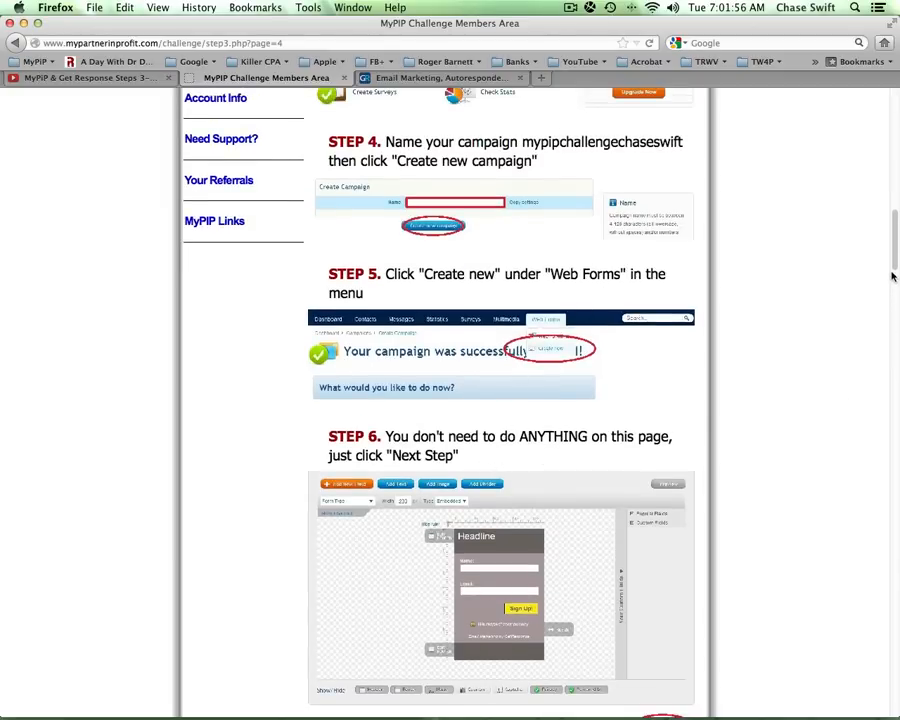
left_click_drag(893, 255, 881, 383)
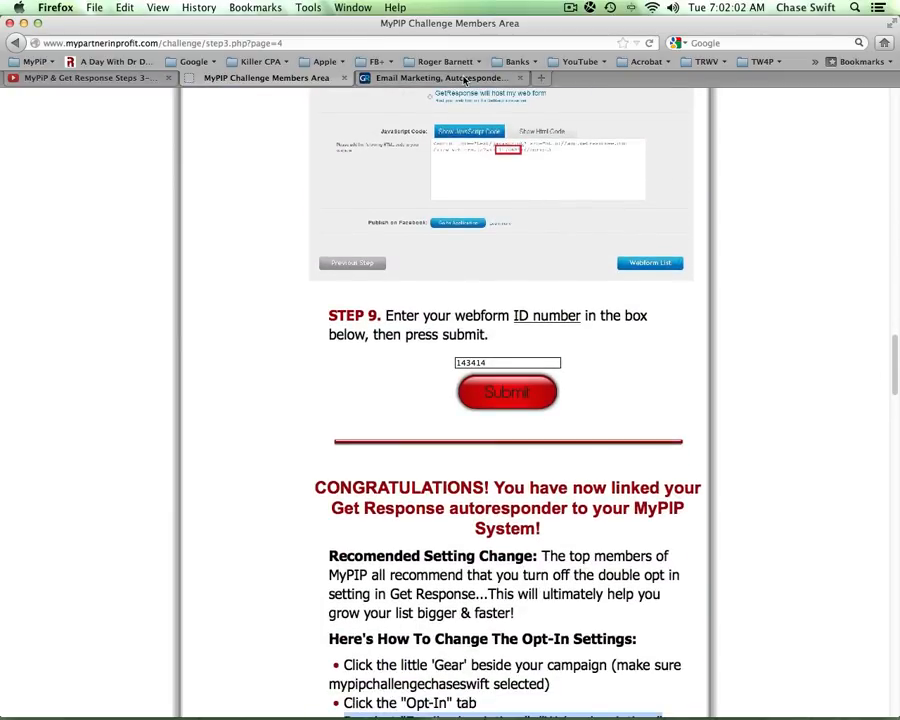
left_click(440, 77)
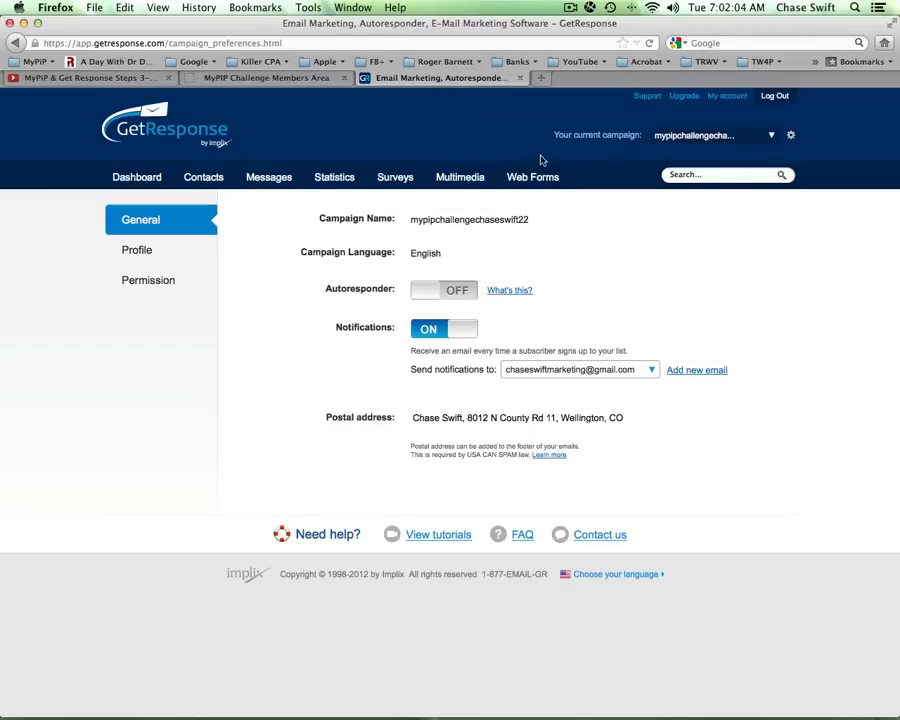
- Create web form 'Webform 2012/7/2', advance it to Settings, and bring up the MyPIP Challenge page
mouse_move(529, 179)
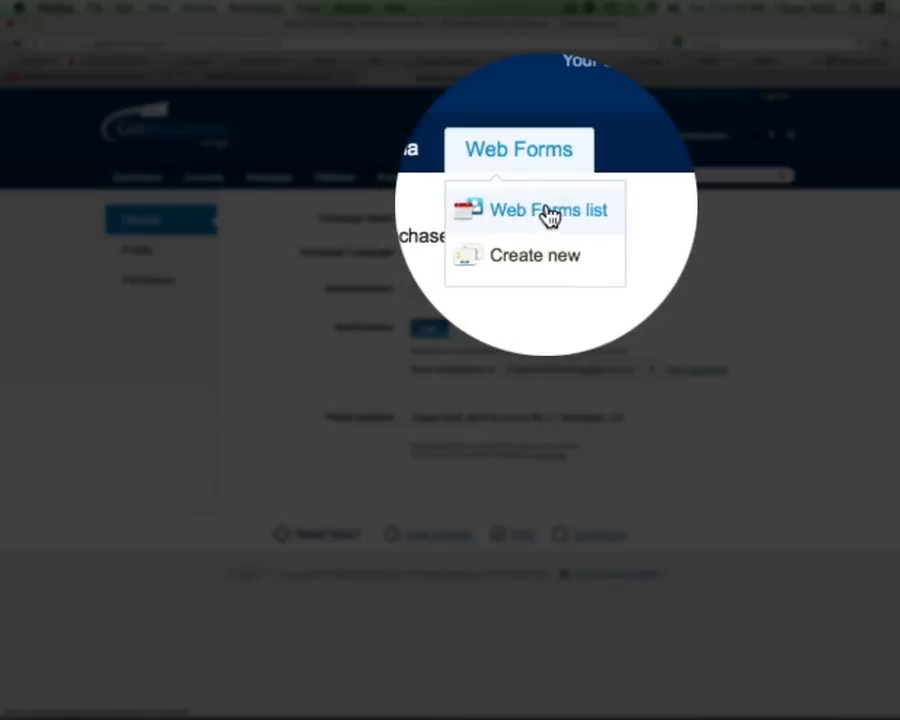
left_click(548, 213)
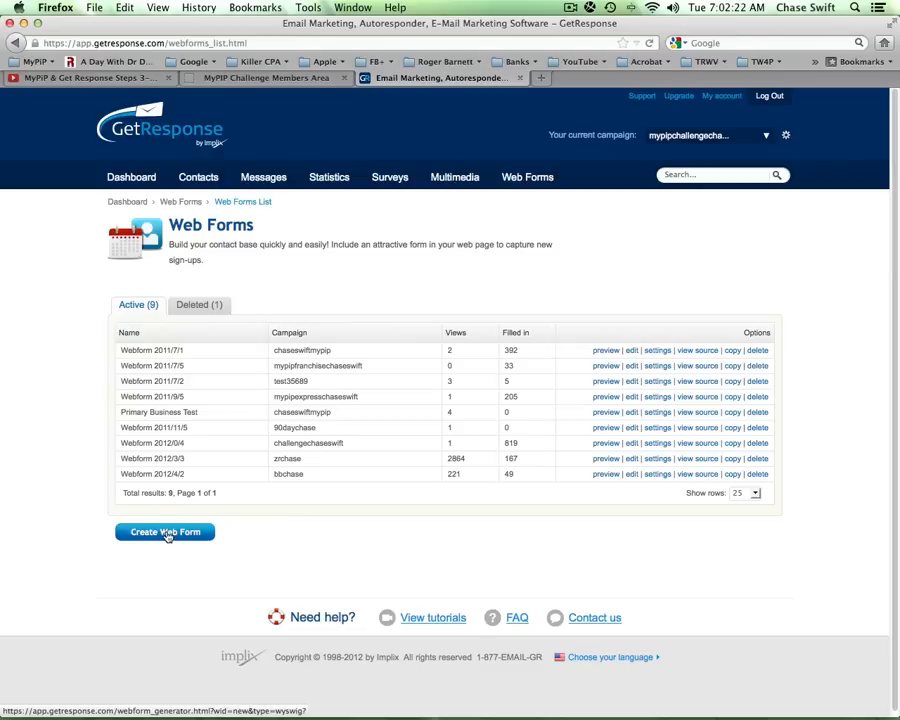
mouse_move(528, 180)
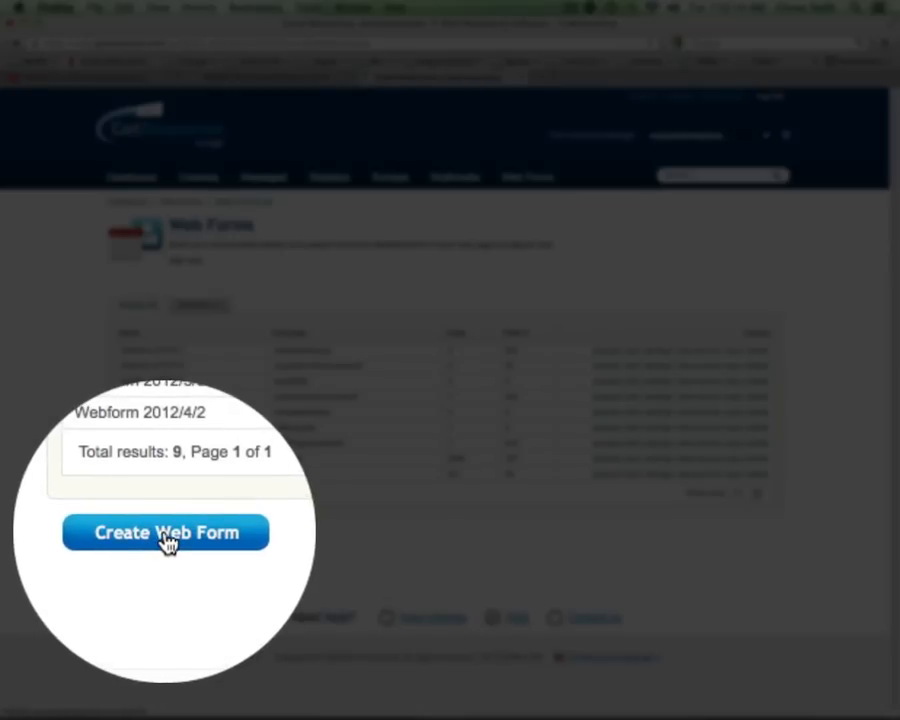
left_click(166, 536)
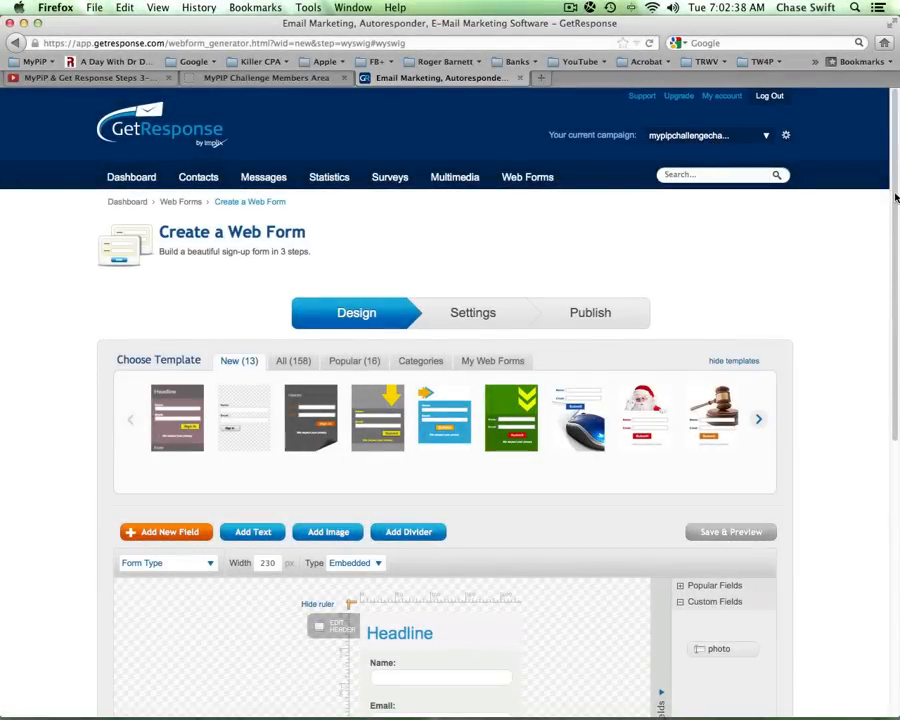
left_click_drag(896, 197, 881, 418)
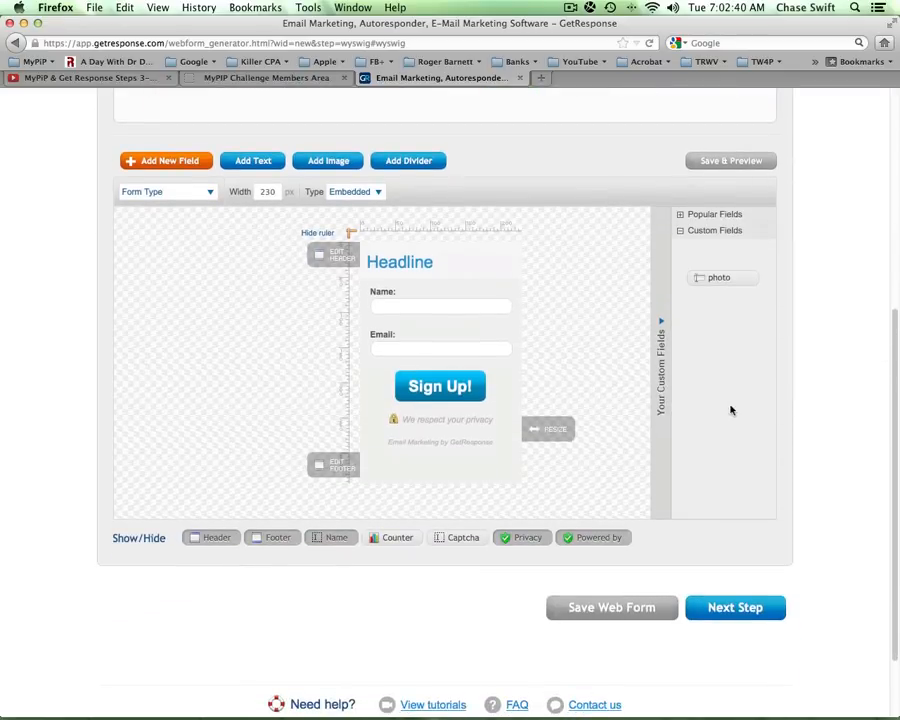
left_click(742, 607)
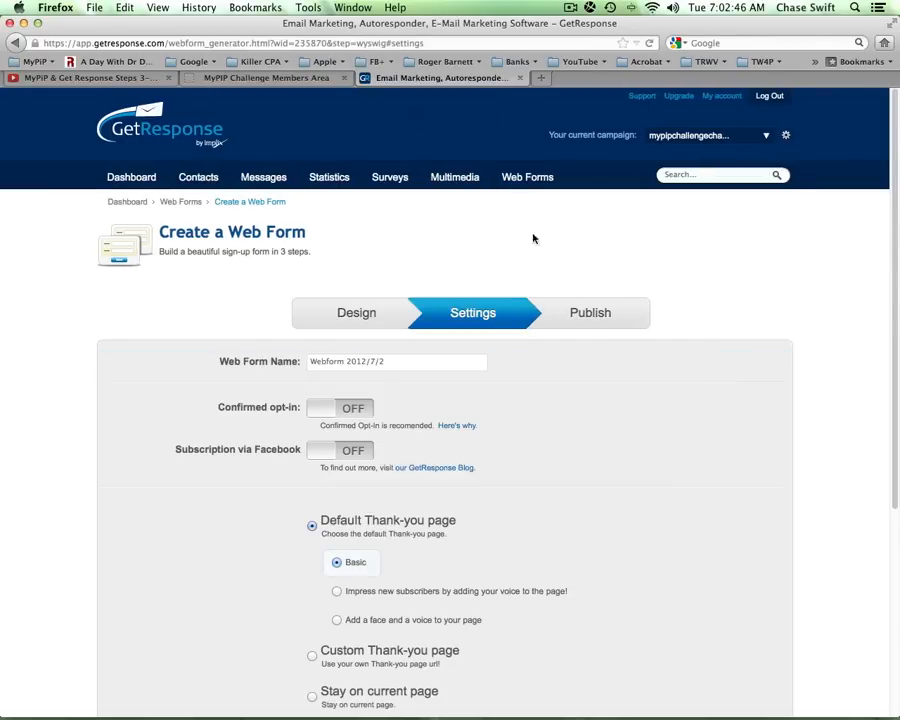
left_click(289, 84)
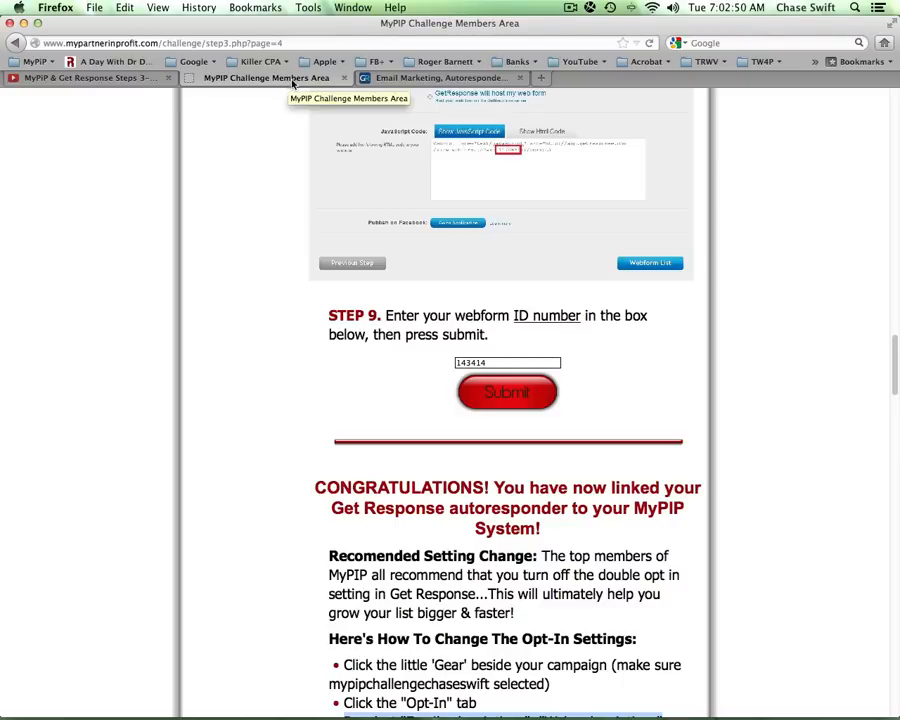
left_click_drag(897, 355, 864, 281)
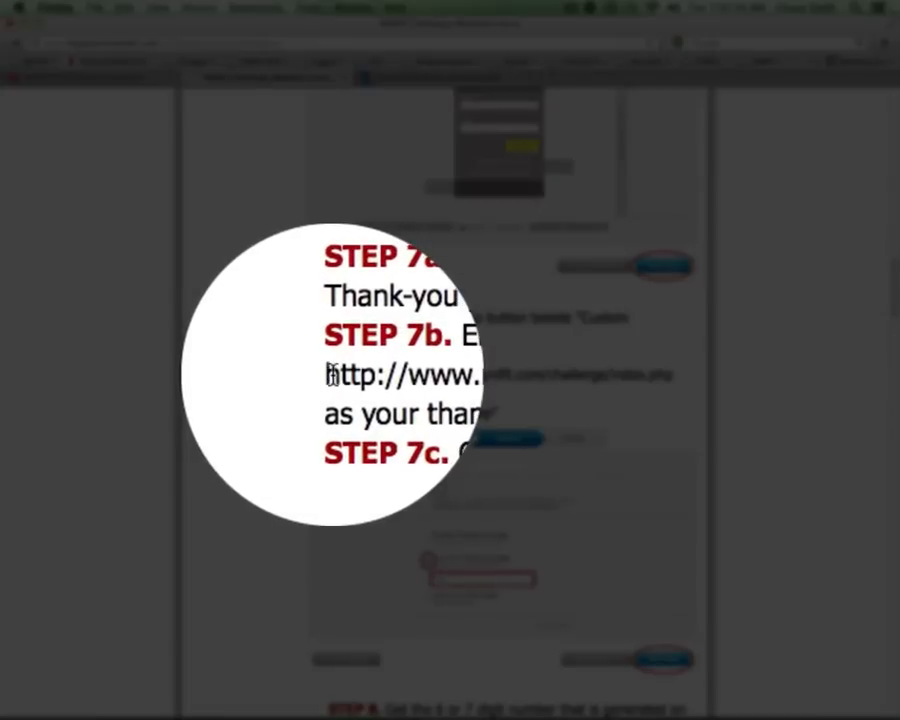
left_click_drag(331, 374, 674, 380)
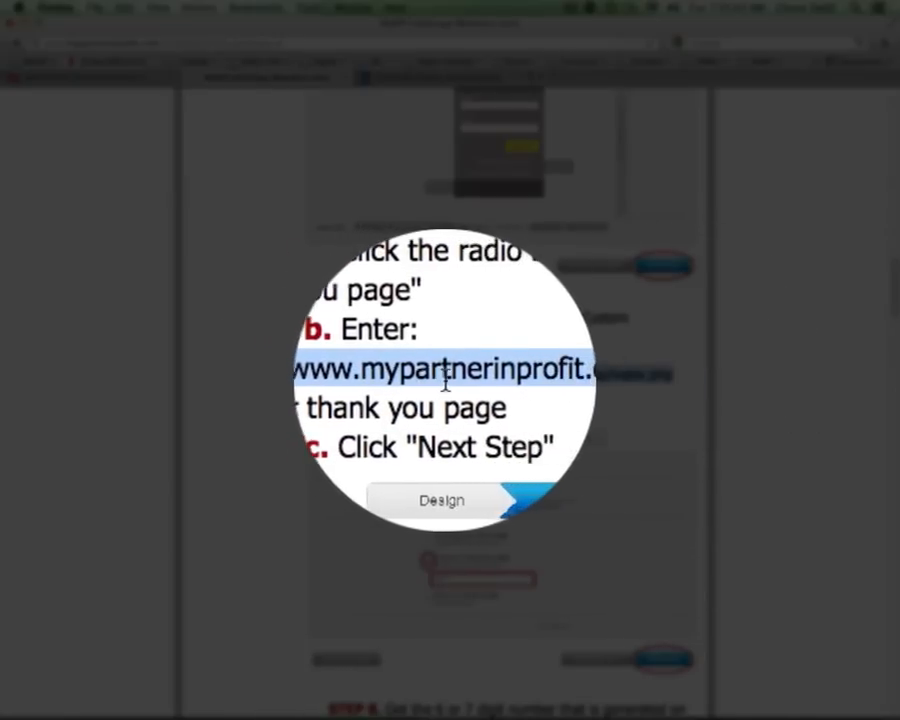
right_click(450, 374)
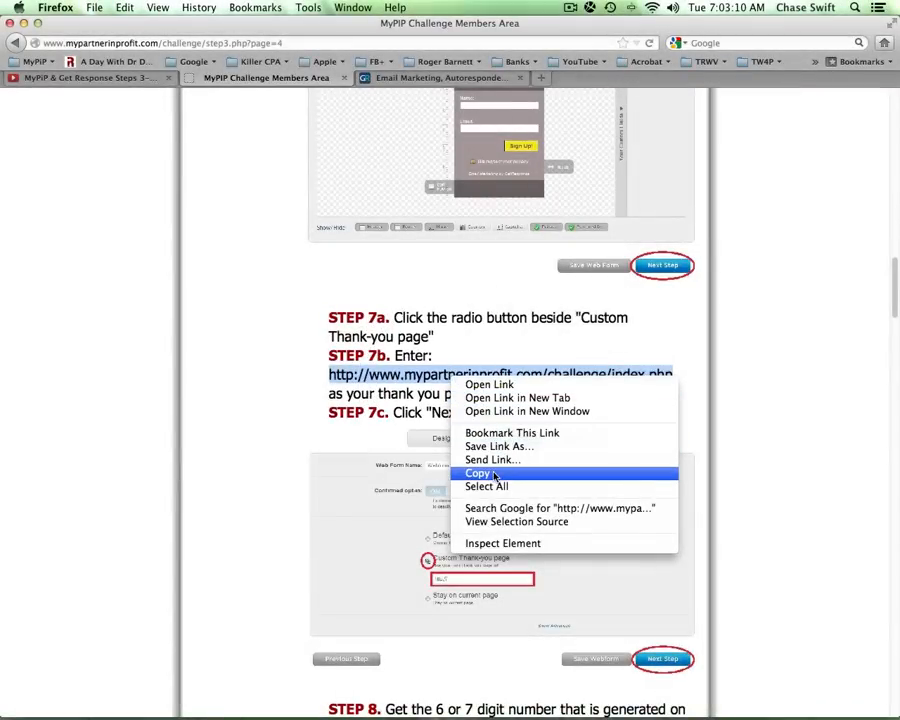
- Copy the thank-you URL and return to the GetResponse web form settings
left_click(480, 473)
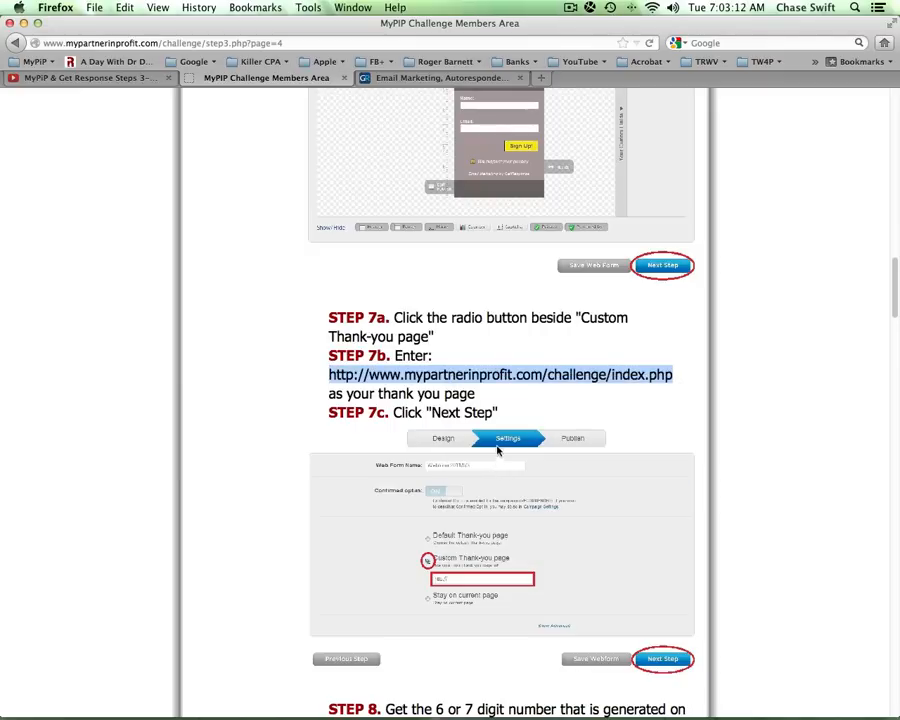
left_click(442, 77)
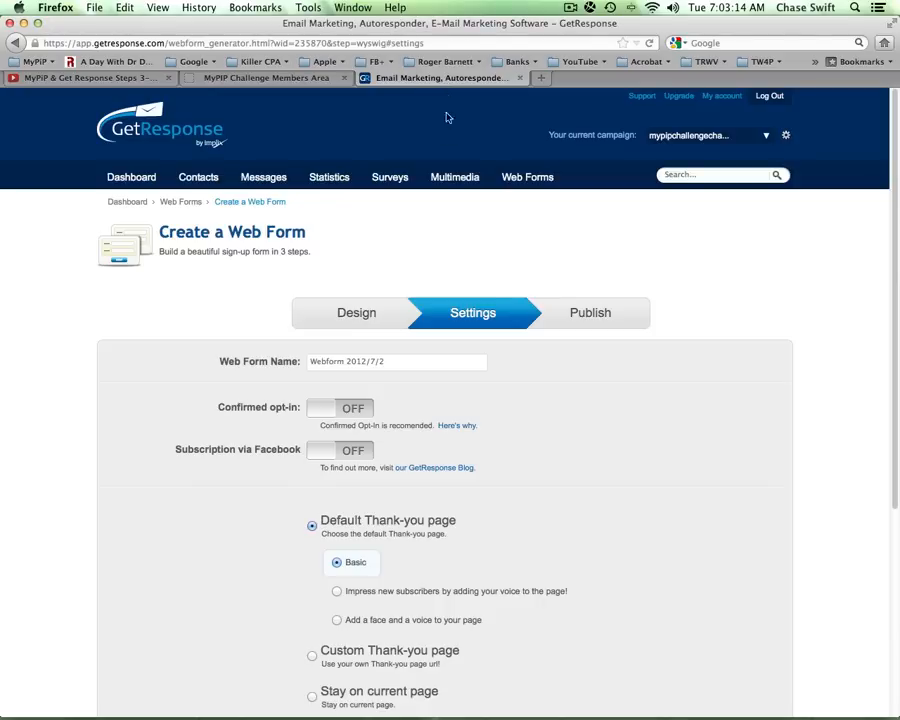
scroll(890, 250, "down", 5)
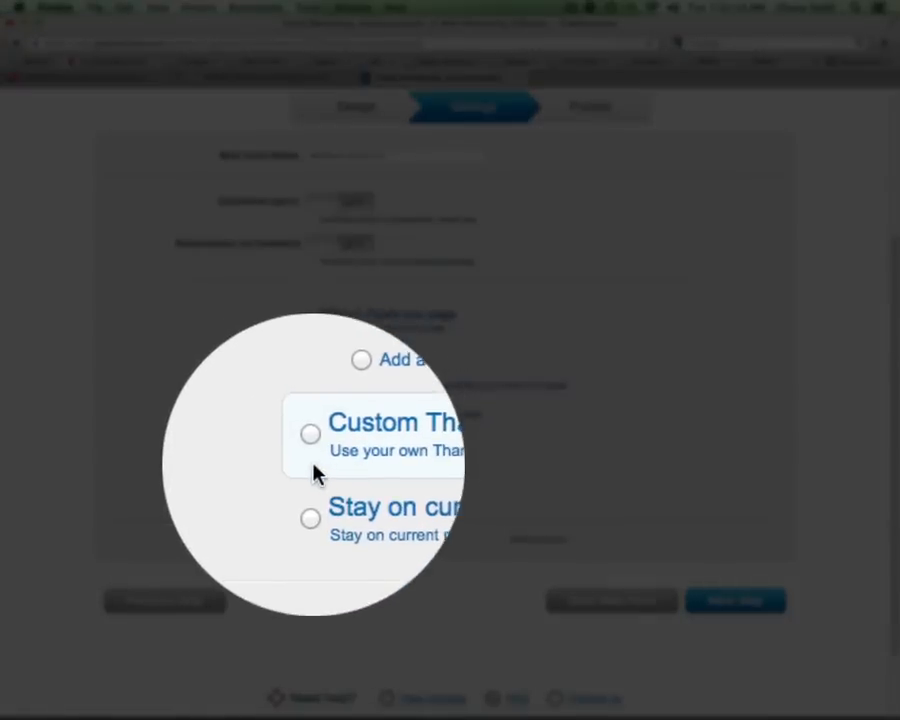
left_click(312, 451)
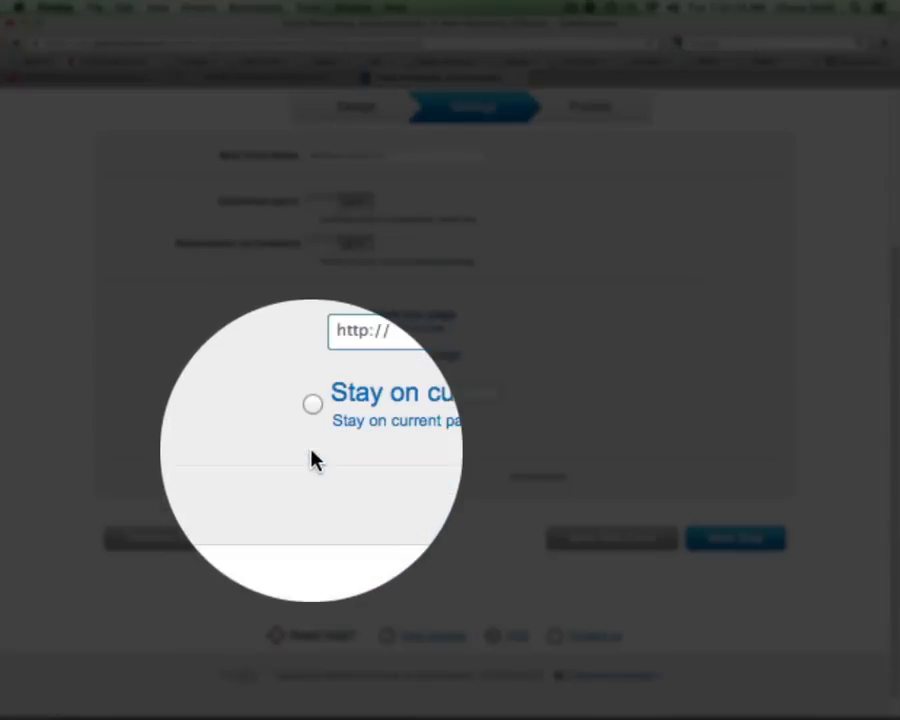
left_click_drag(361, 393, 321, 392)
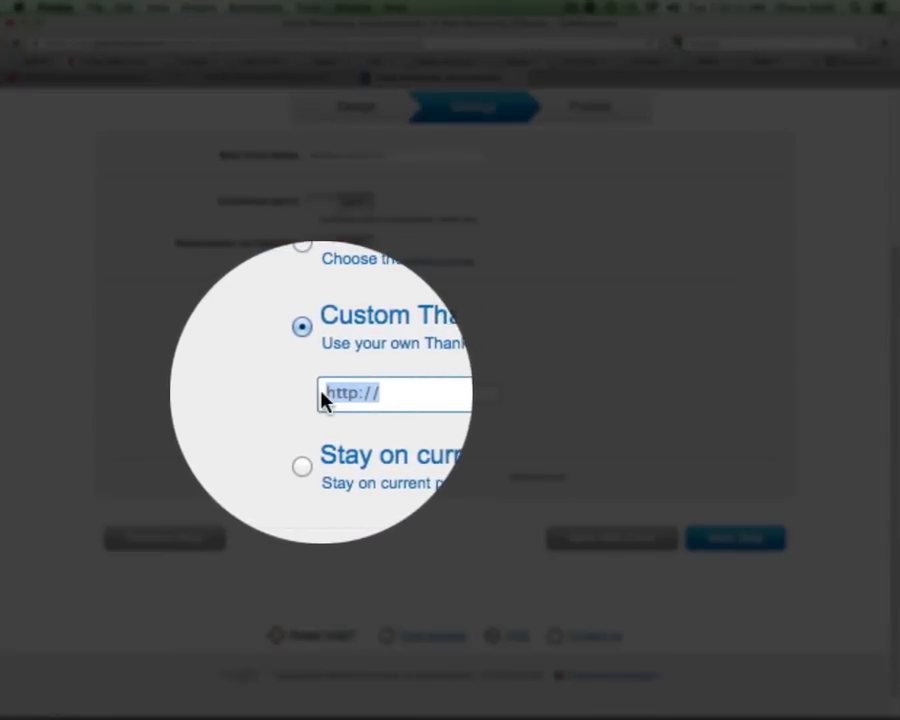
key("BackSpace")
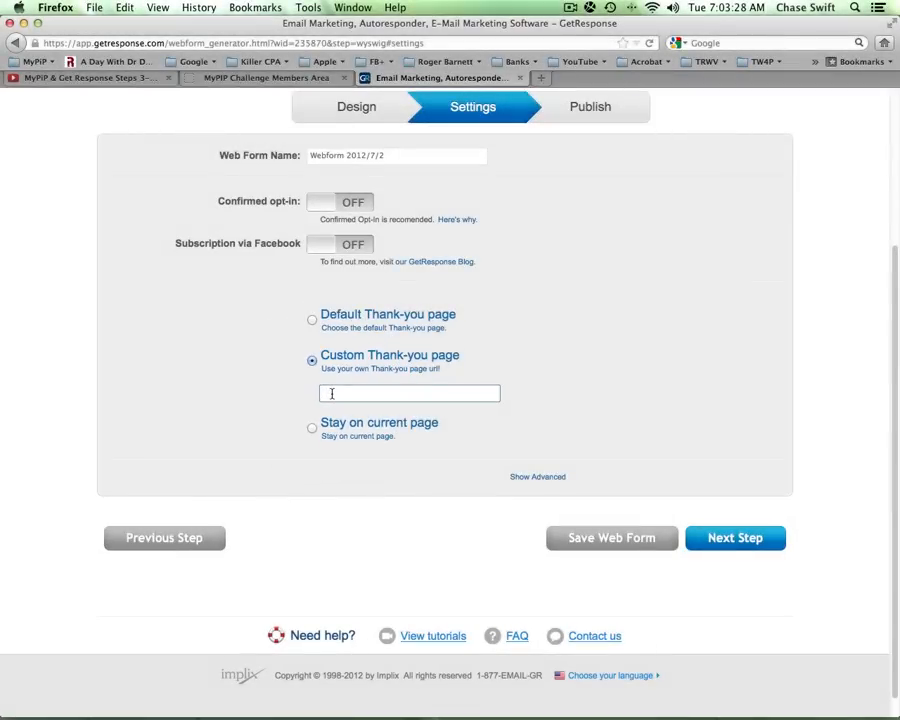
right_click(331, 393)
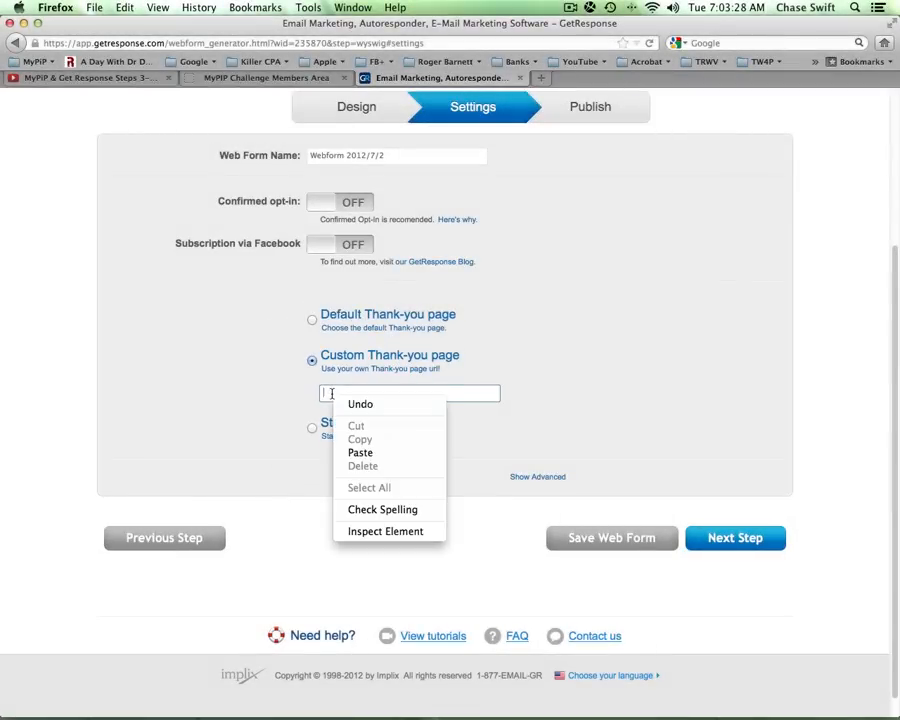
left_click(372, 452)
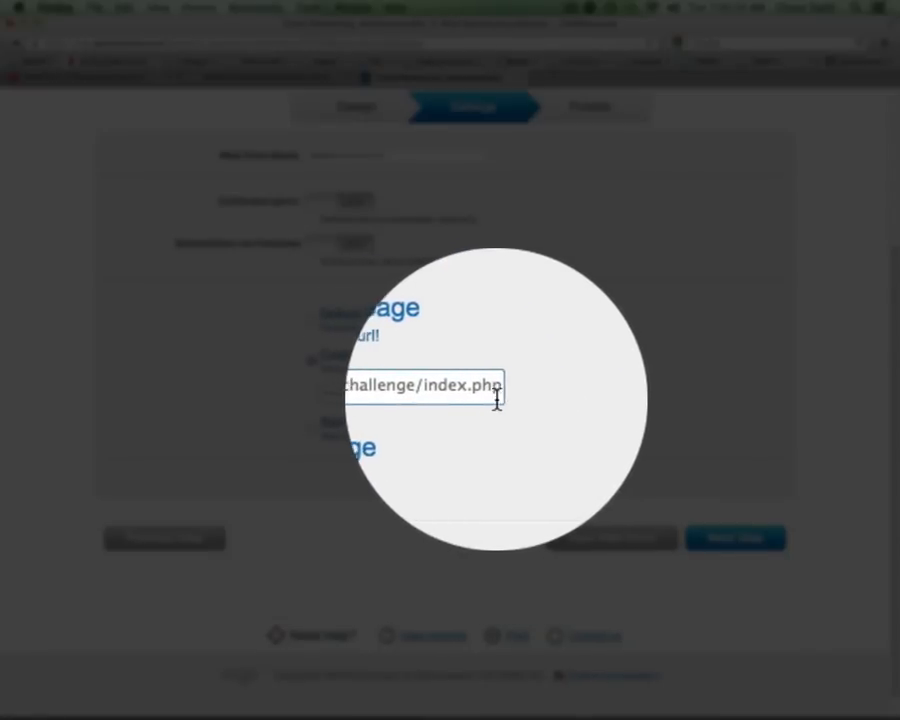
key("BackSpace")
key("BackSpace")
key("BackSpace")
key("BackSpace")
key("BackSpace")
key("BackSpace")
key("BackSpace")
key("BackSpace")
key("BackSpace")
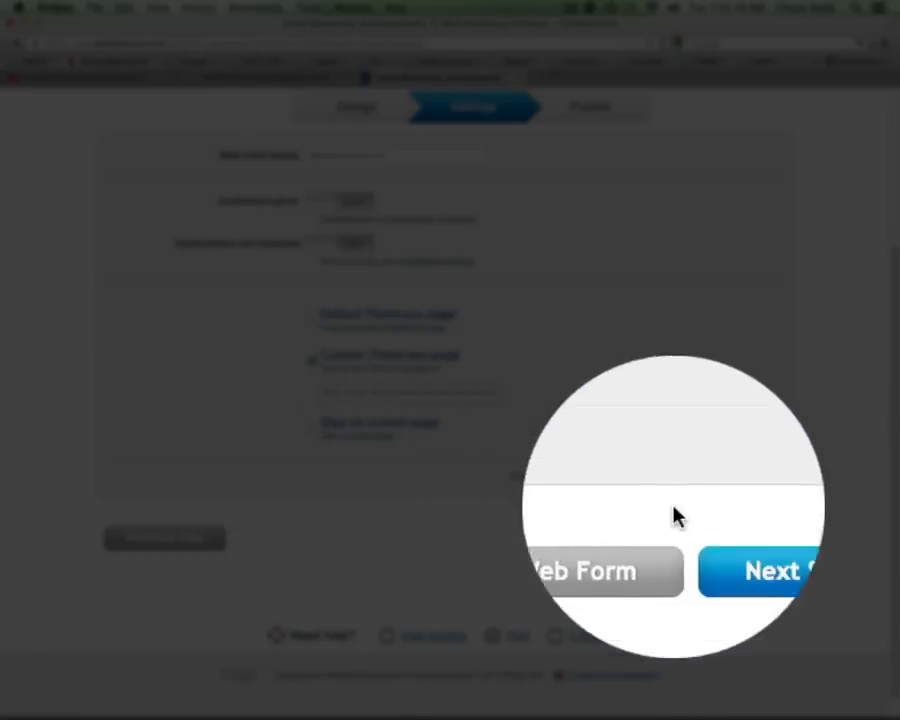
- Move the web form to its Publish step and select ID 235870 in the JavaScript code
left_click(727, 538)
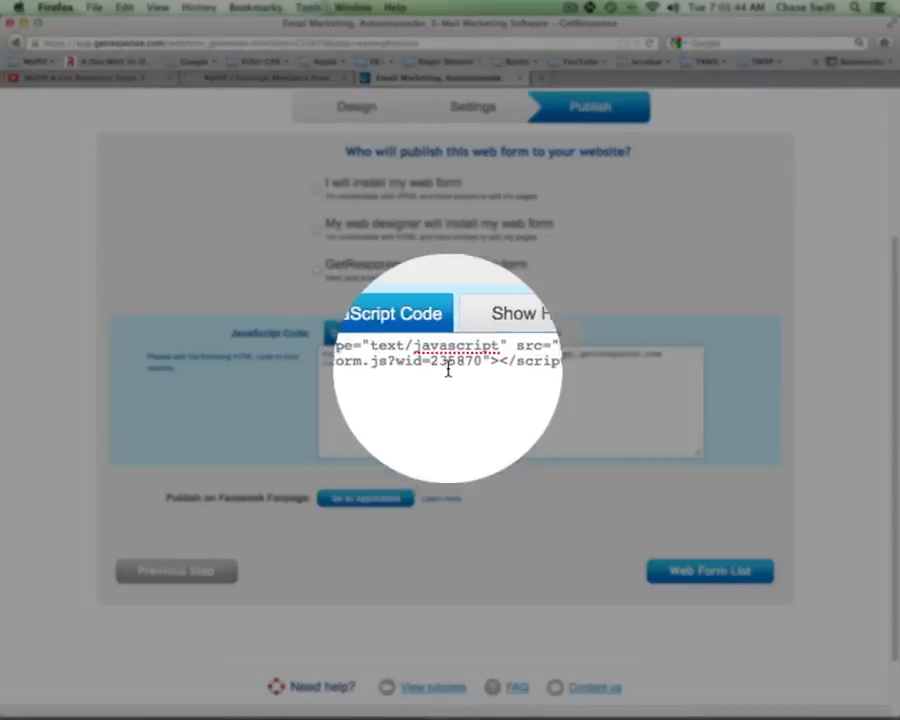
double_click(448, 366)
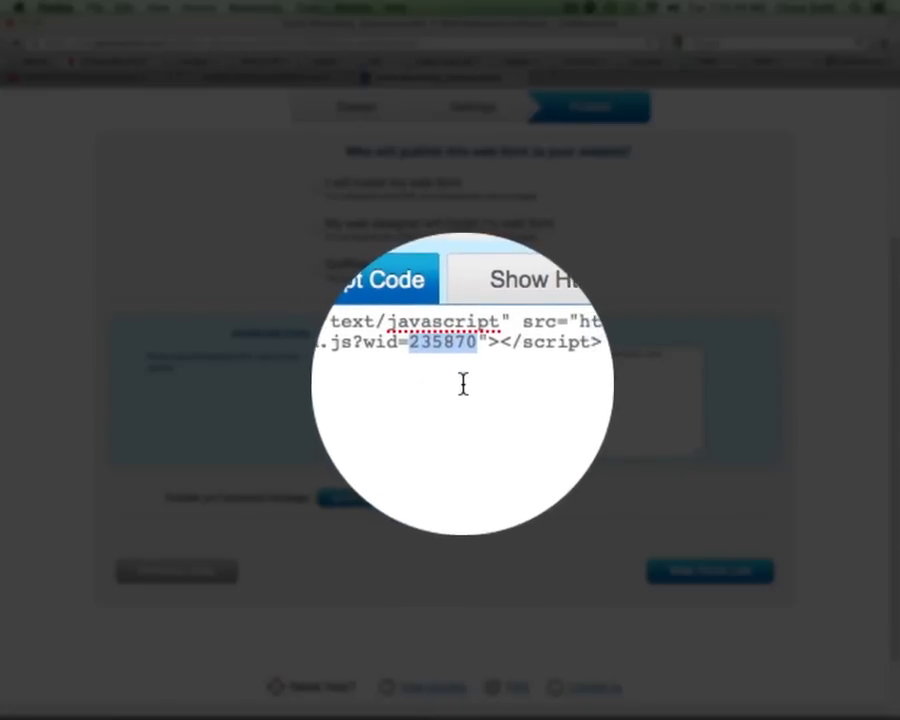
left_click(464, 376)
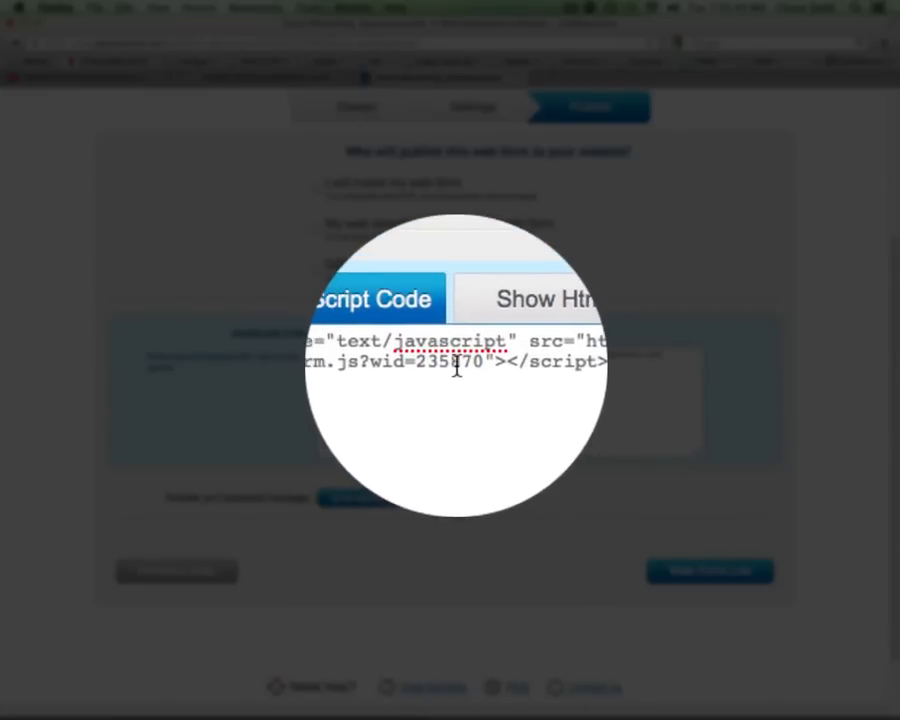
double_click(454, 366)
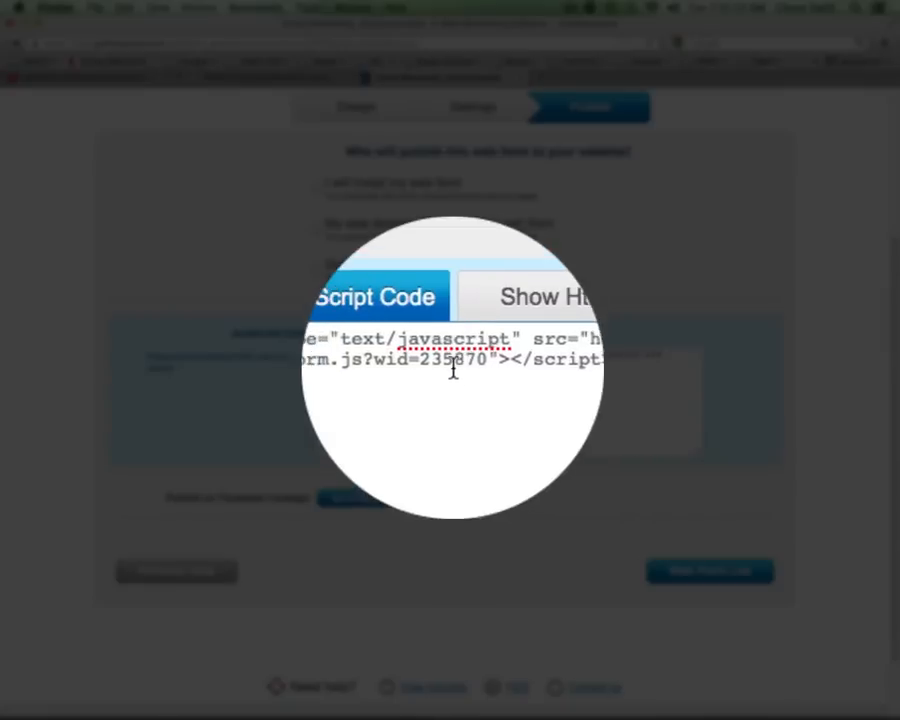
left_click(482, 388)
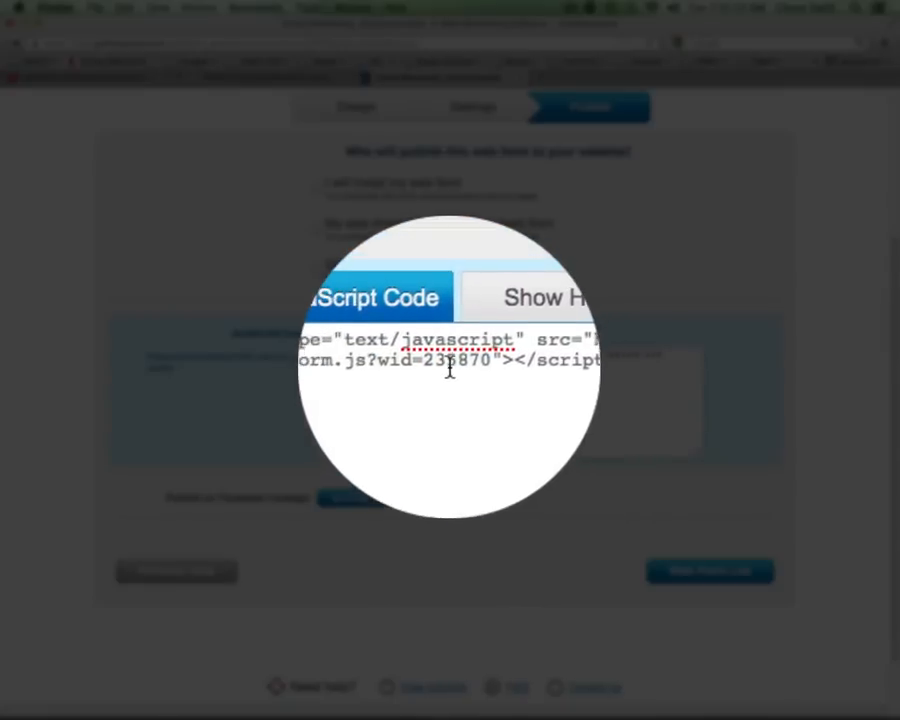
double_click(452, 364)
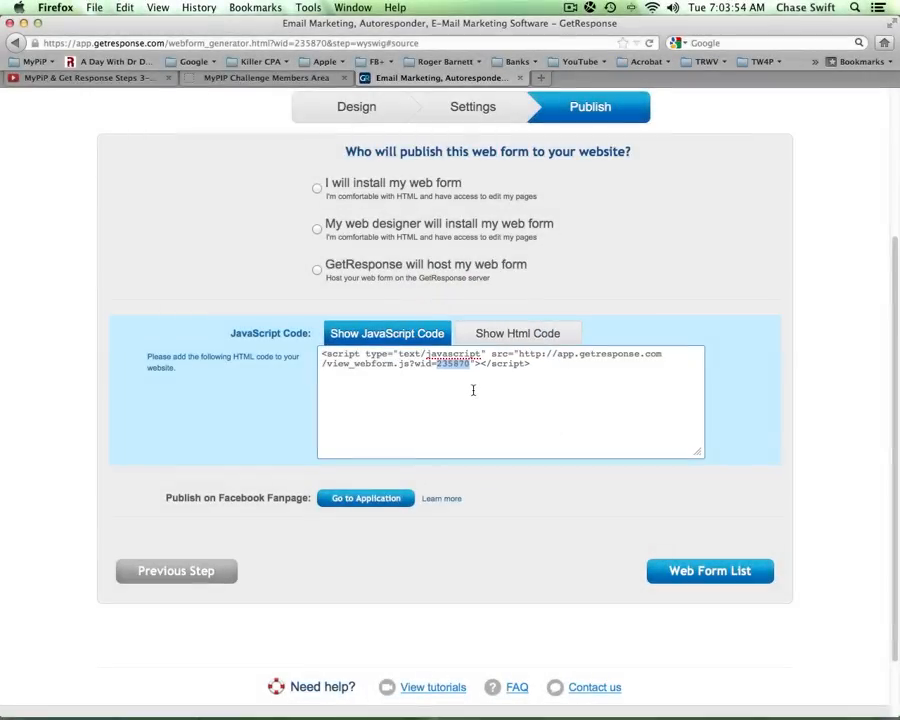
- Copy the web form ID 235870 and go back to the MyPIP Challenge instructions
left_click(455, 366)
right_click(455, 365)
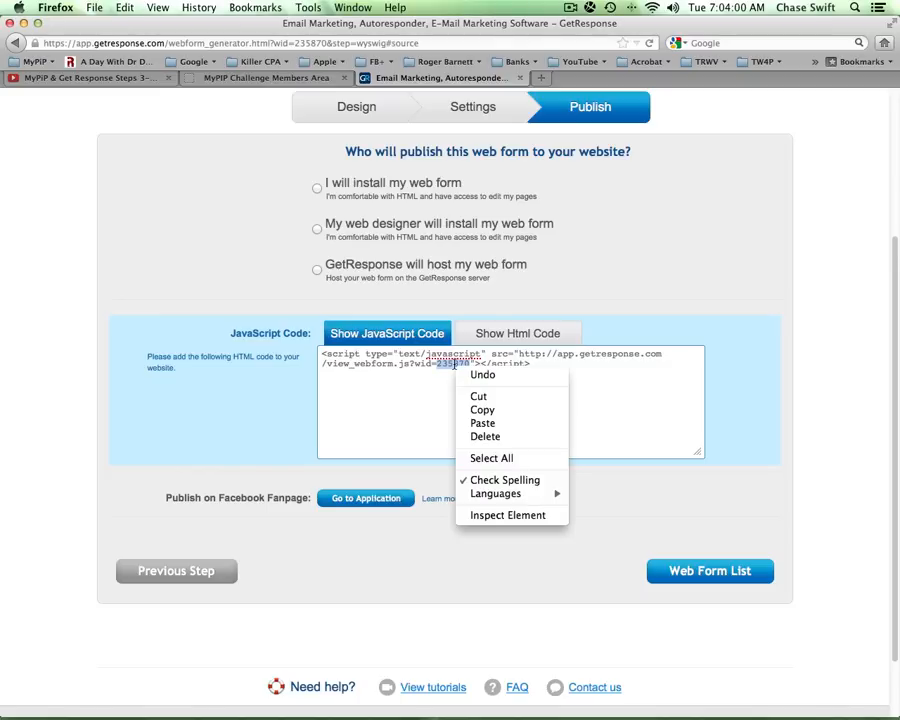
left_click(482, 410)
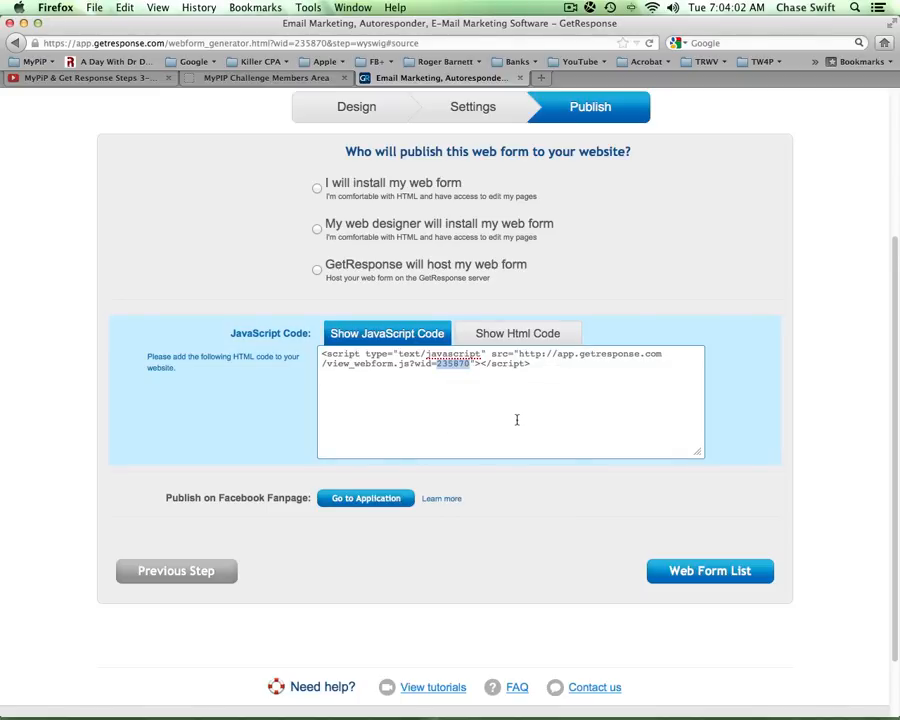
right_click(451, 366)
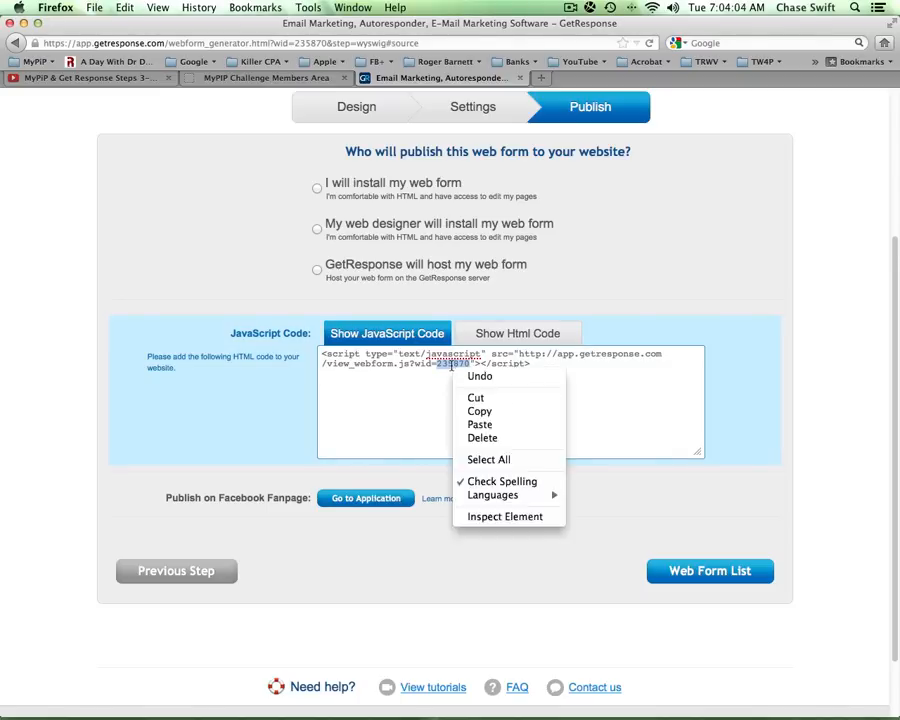
left_click(480, 411)
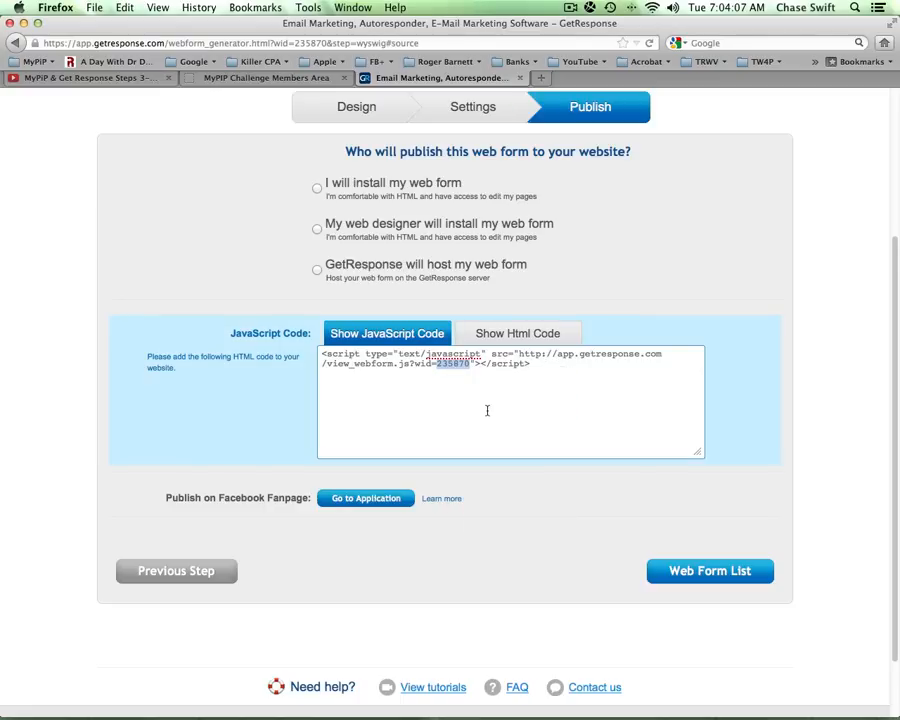
left_click(300, 78)
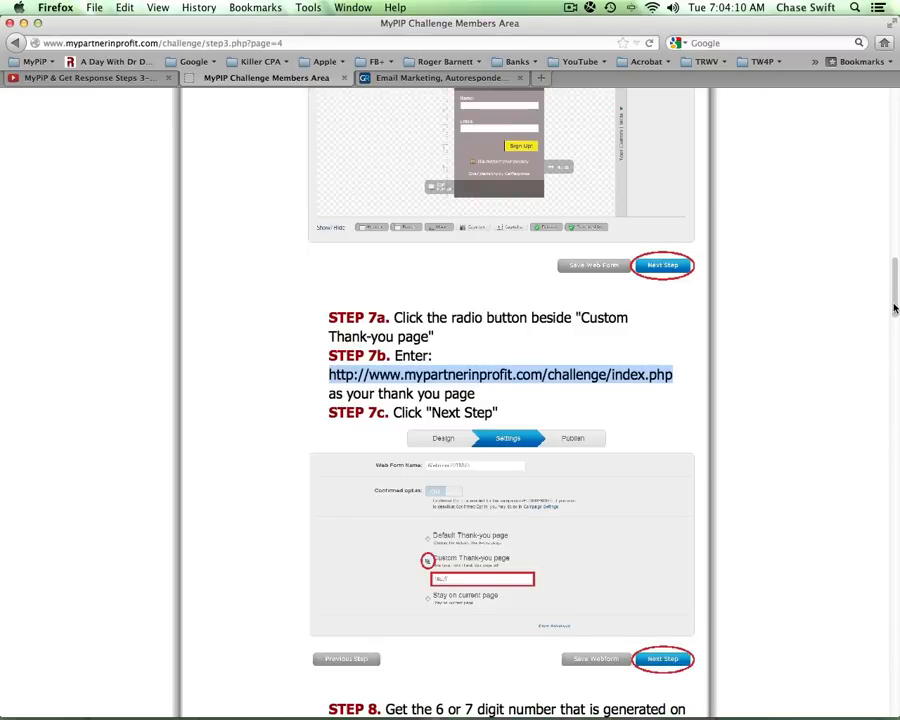
- Replace the Step 9 webform ID 143414 with 235870 and submit it
left_click_drag(895, 308, 894, 382)
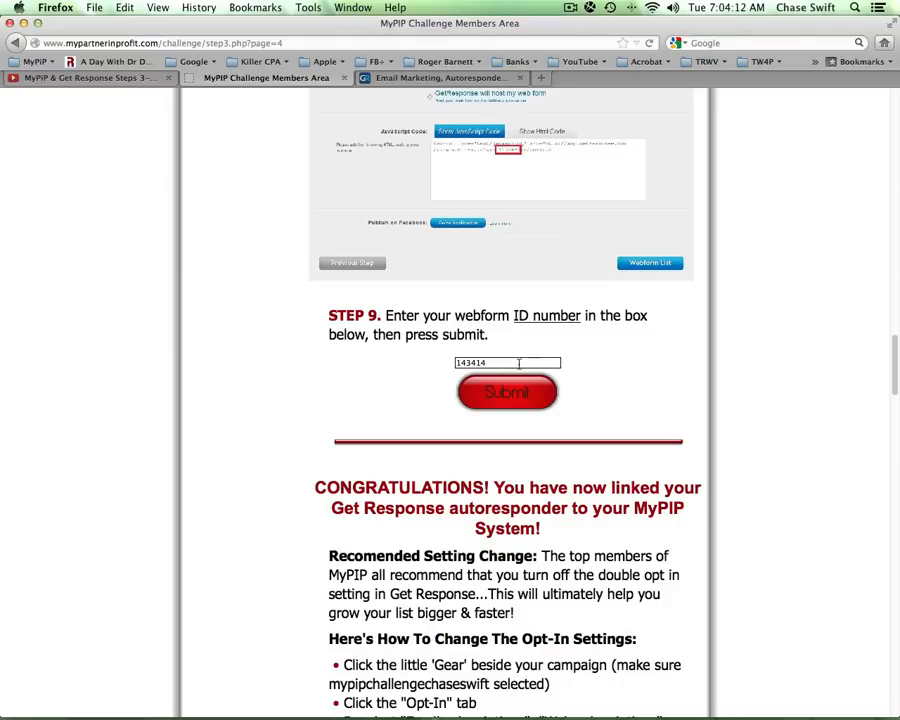
left_click_drag(519, 364, 458, 358)
key("BackSpace")
right_click(491, 364)
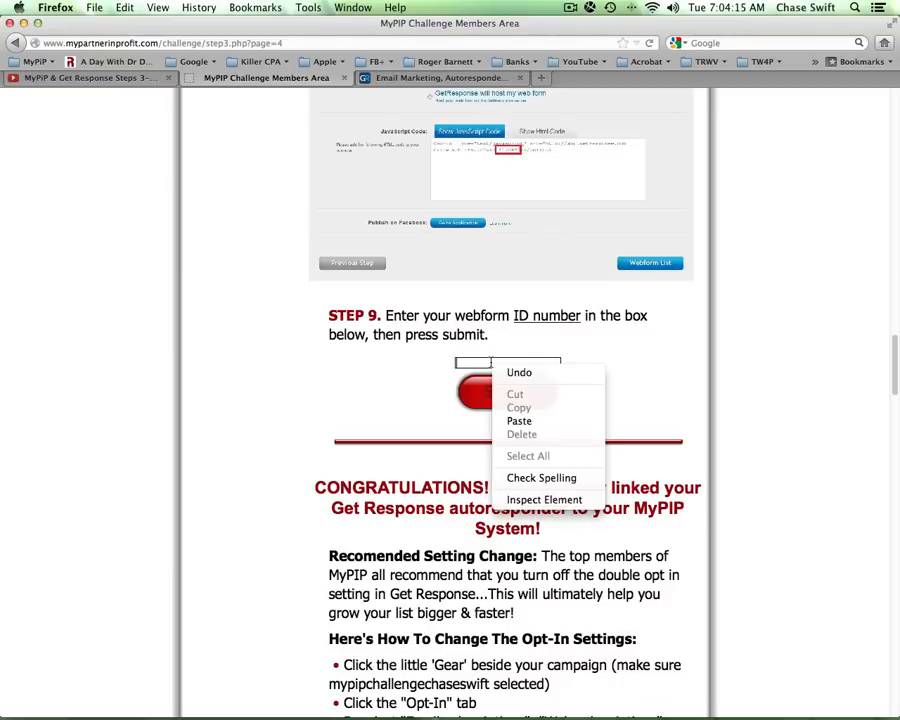
left_click(519, 421)
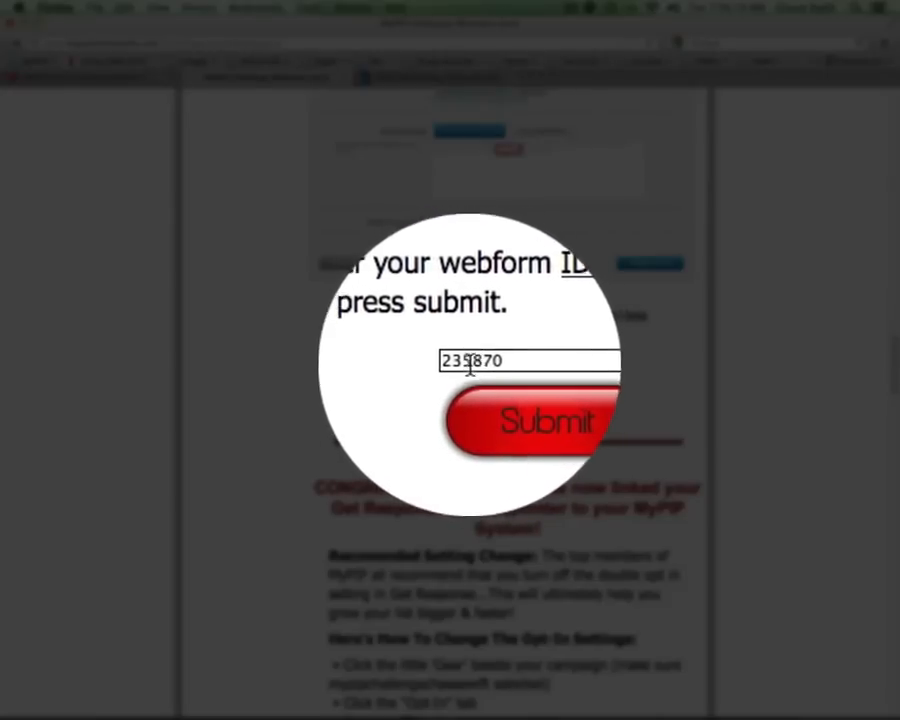
left_click(508, 400)
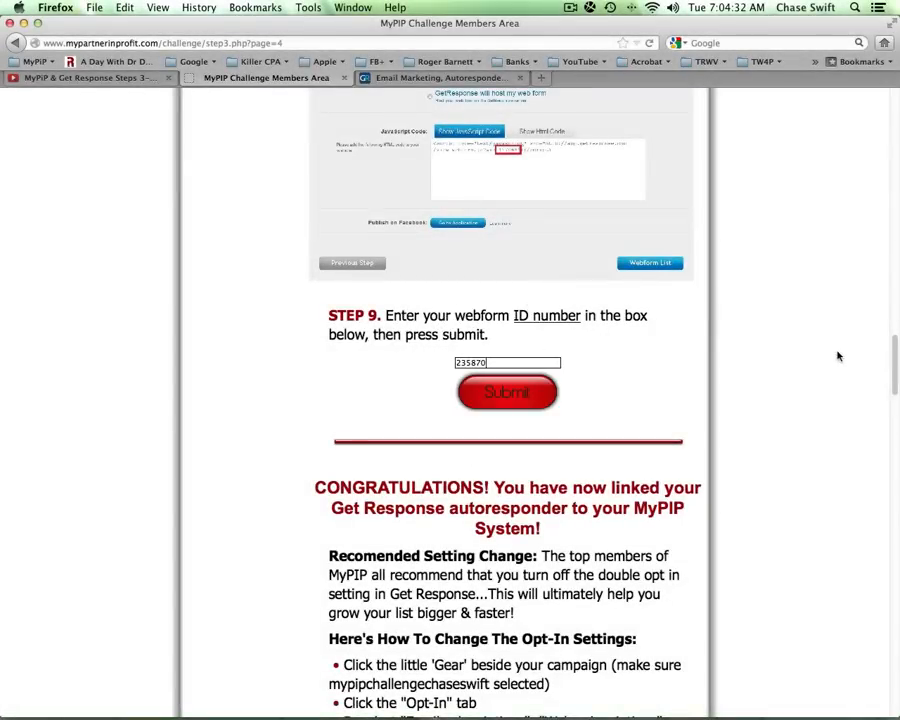
- Highlight the 'Preload under Messages' instruction, then return to GetResponse
left_click_drag(894, 352, 894, 438)
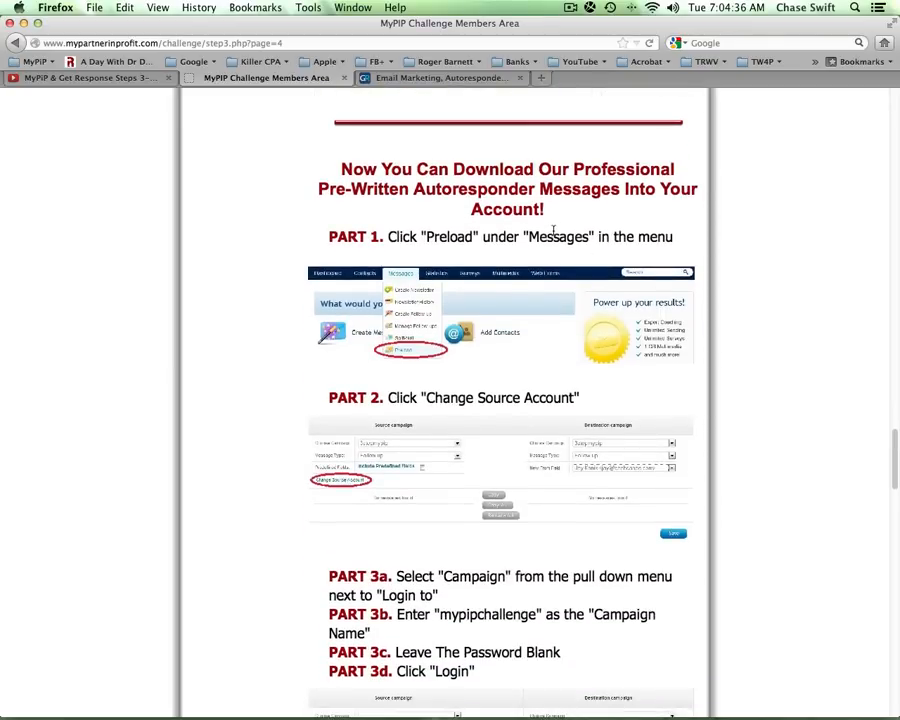
left_click_drag(427, 237, 596, 237)
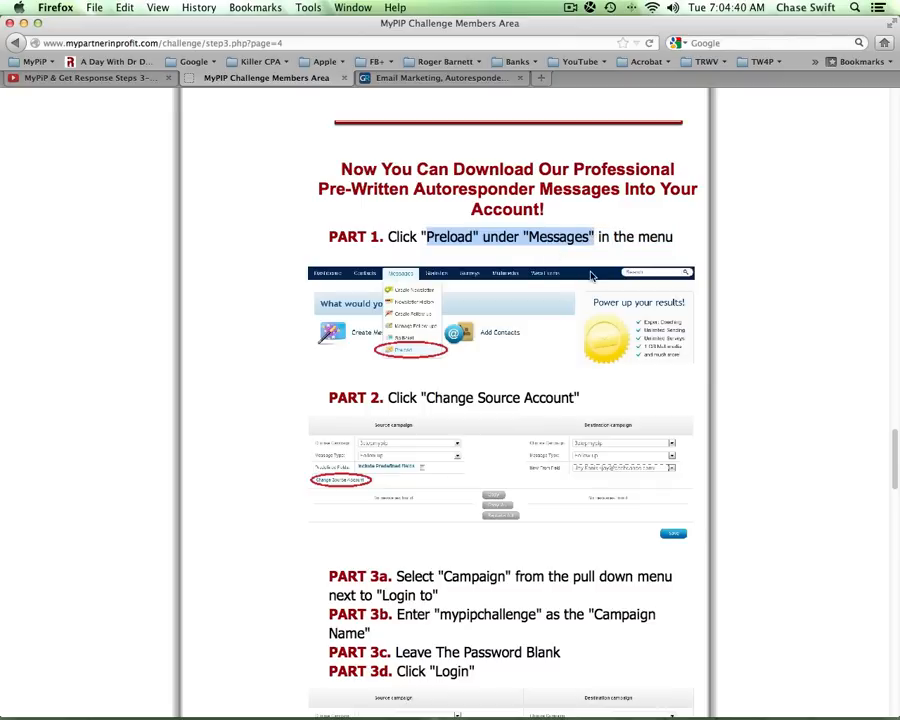
left_click(449, 78)
- Open Messages > Preload to show the source and destination follow-up lists
scroll(890, 200, "up", 3)
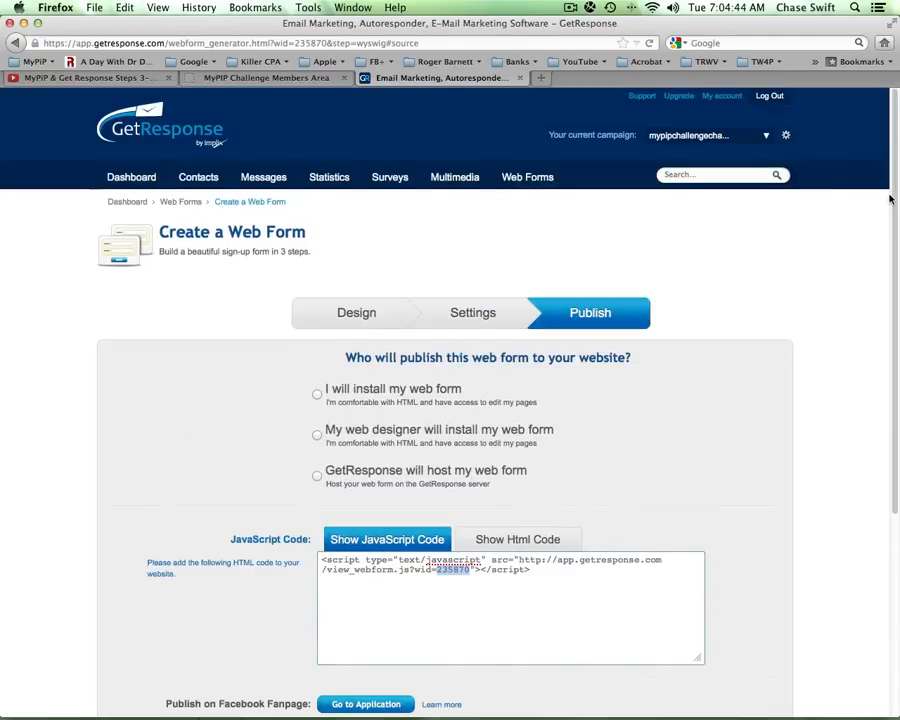
mouse_move(263, 177)
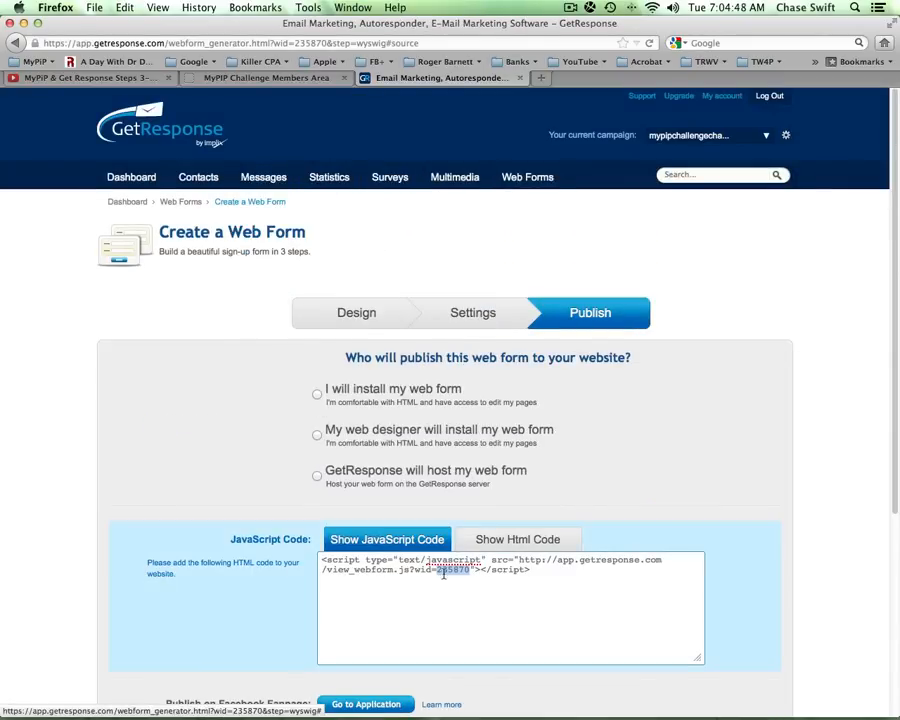
left_click_drag(440, 571, 465, 571)
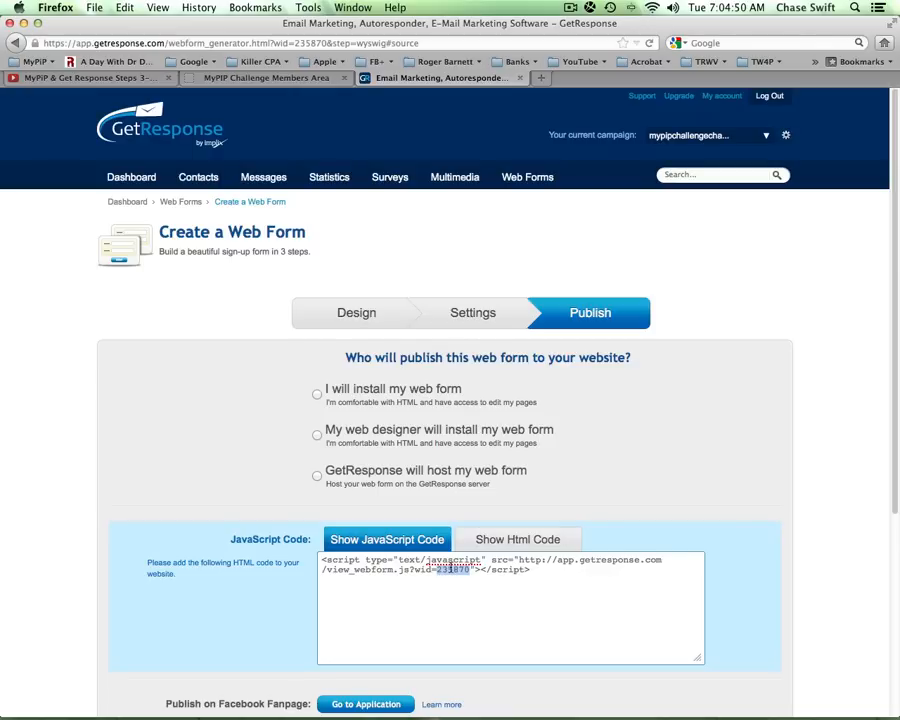
mouse_move(262, 178)
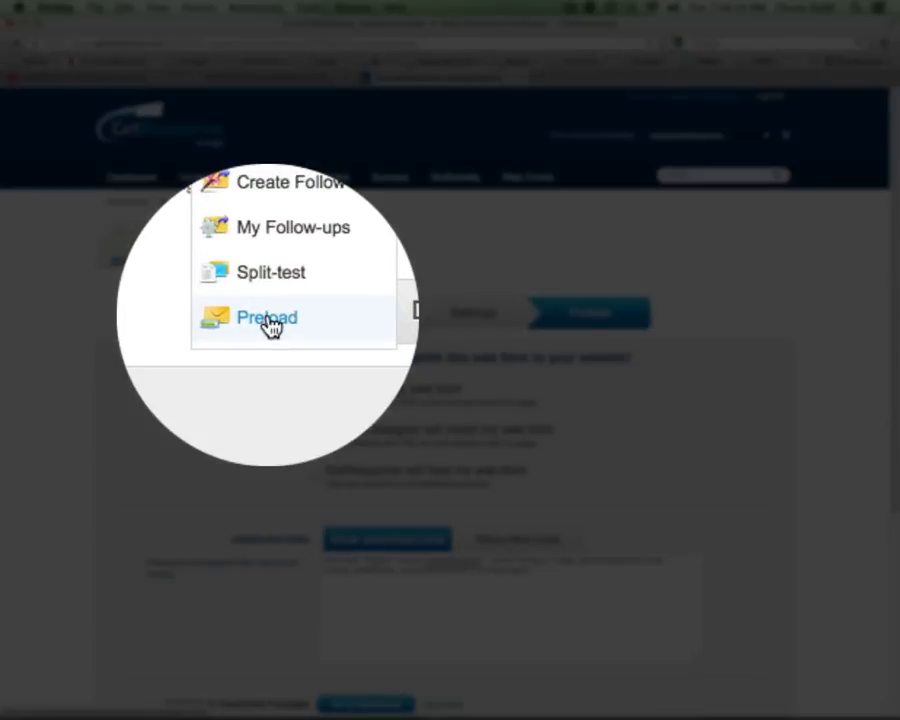
left_click(268, 320)
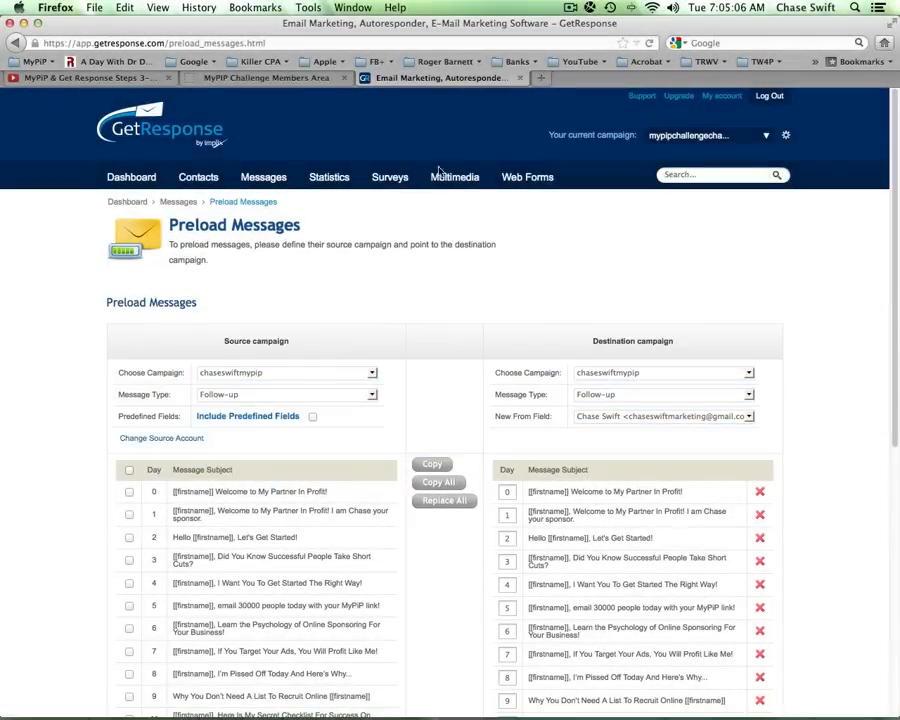
- In the MyPIP instructions, scroll to Part 3b and select the campaign name mypipchallenge
left_click(320, 80)
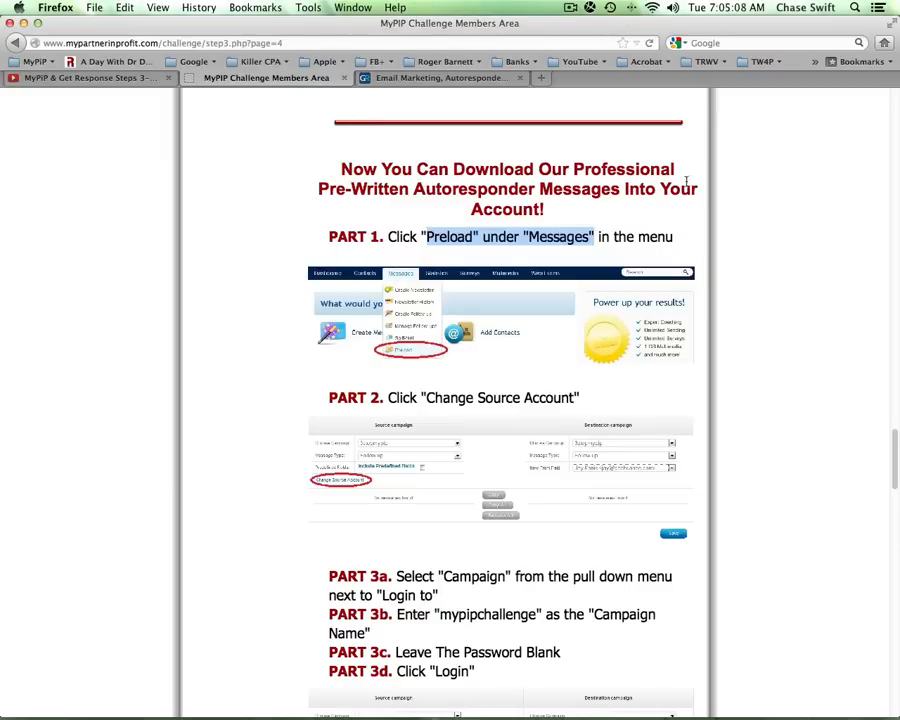
left_click(884, 210)
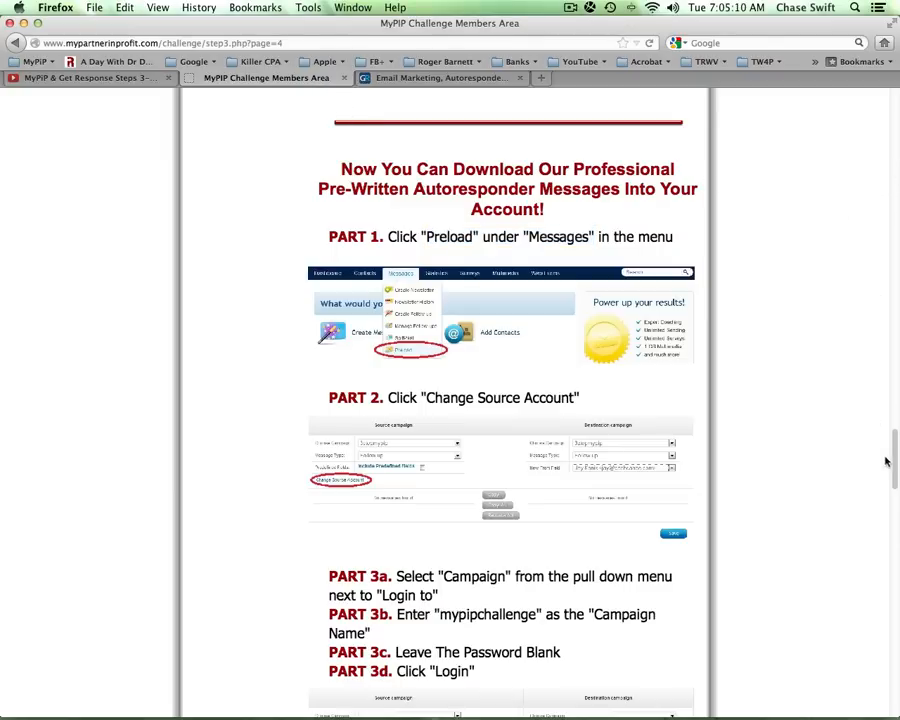
scroll(640, 400, "down", 5)
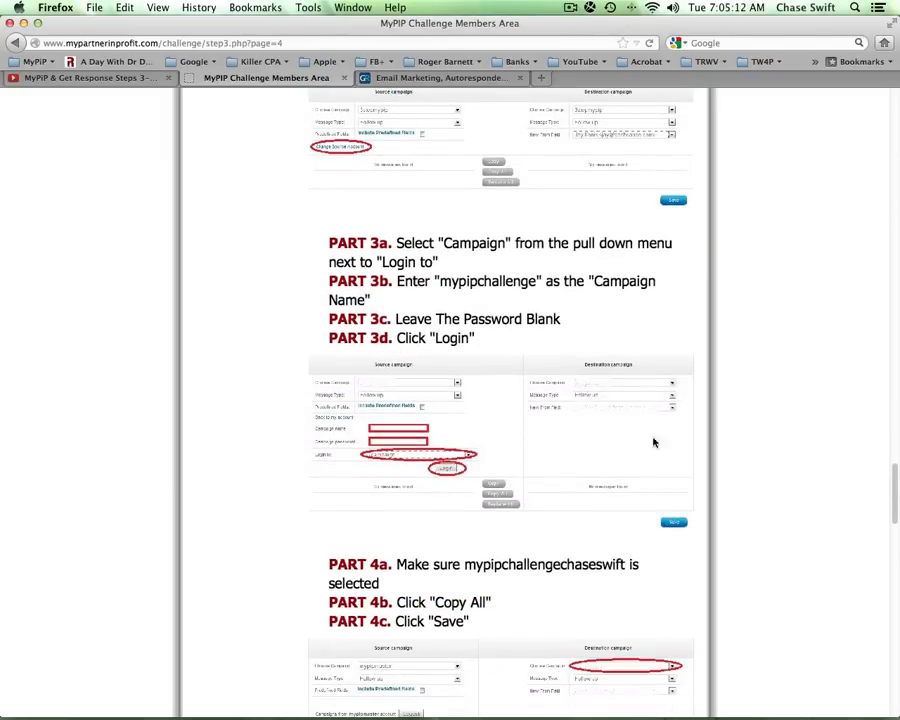
double_click(478, 282)
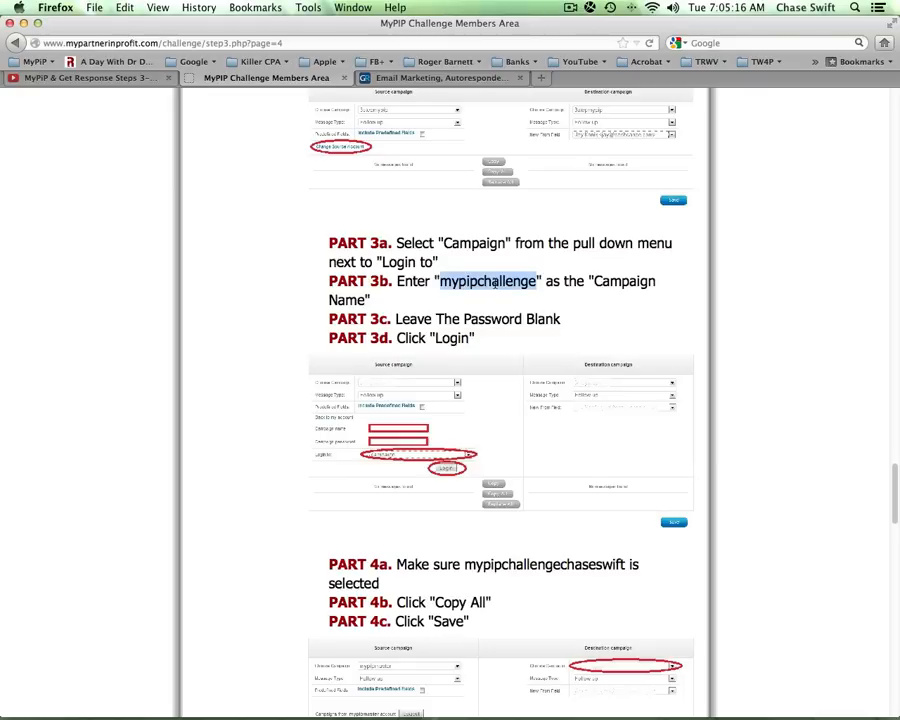
left_click(482, 306)
double_click(482, 281)
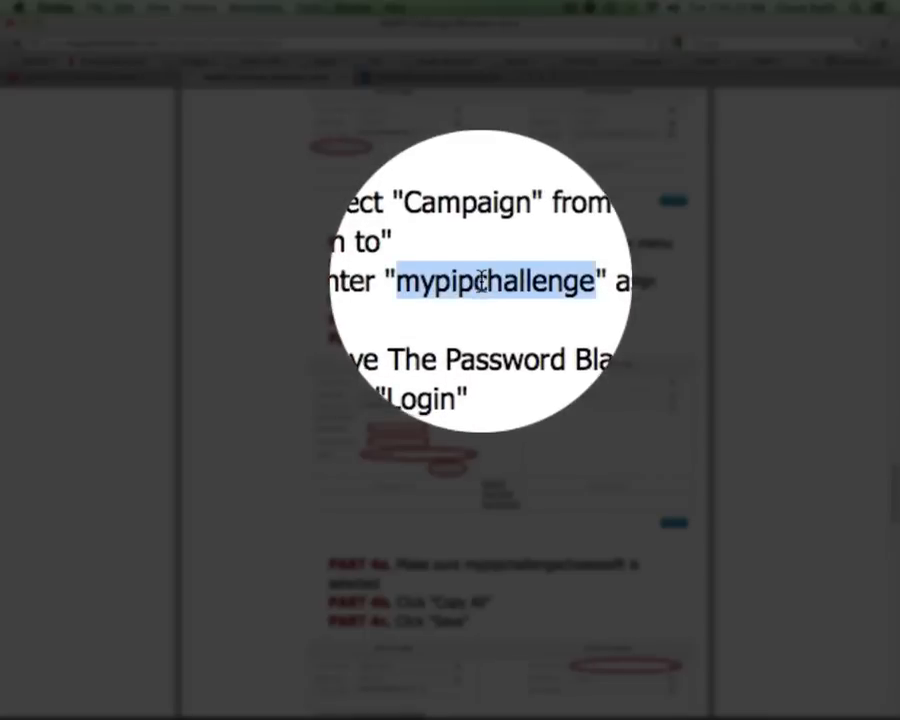
left_click(480, 304)
double_click(496, 283)
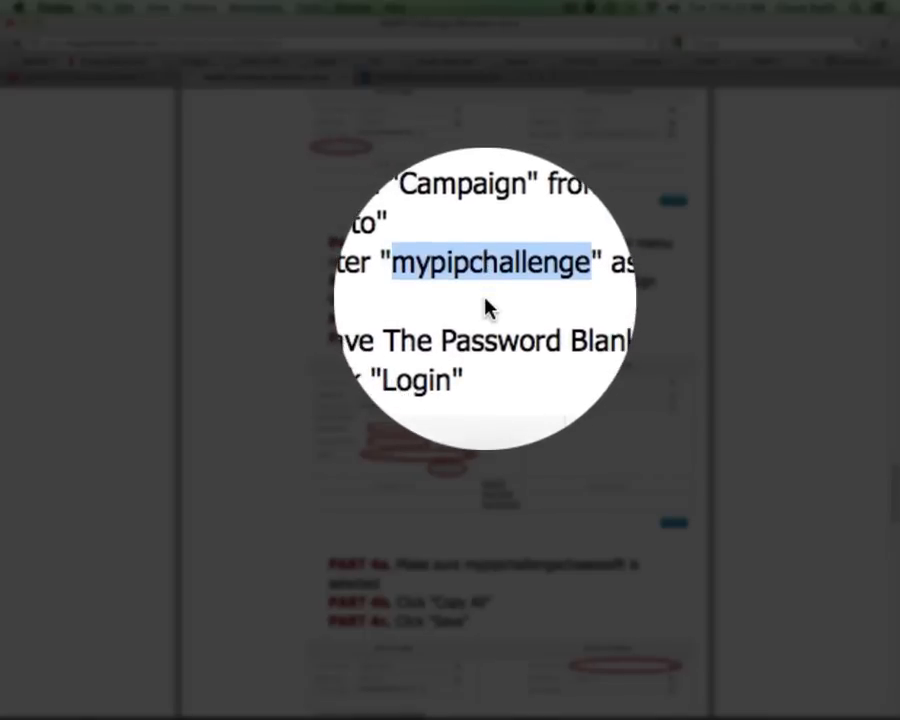
left_click(485, 306)
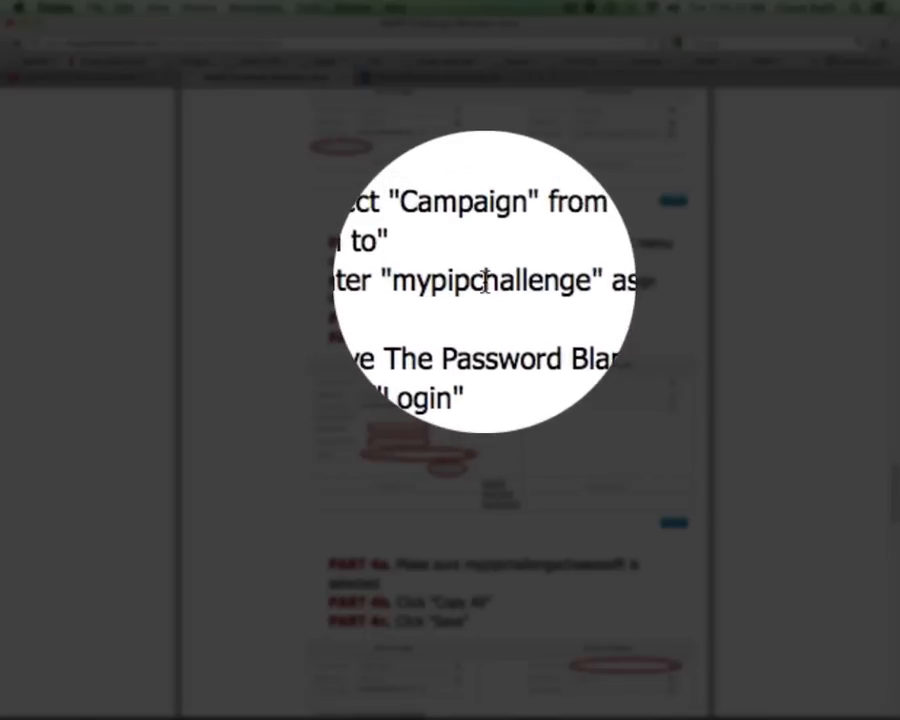
double_click(485, 281)
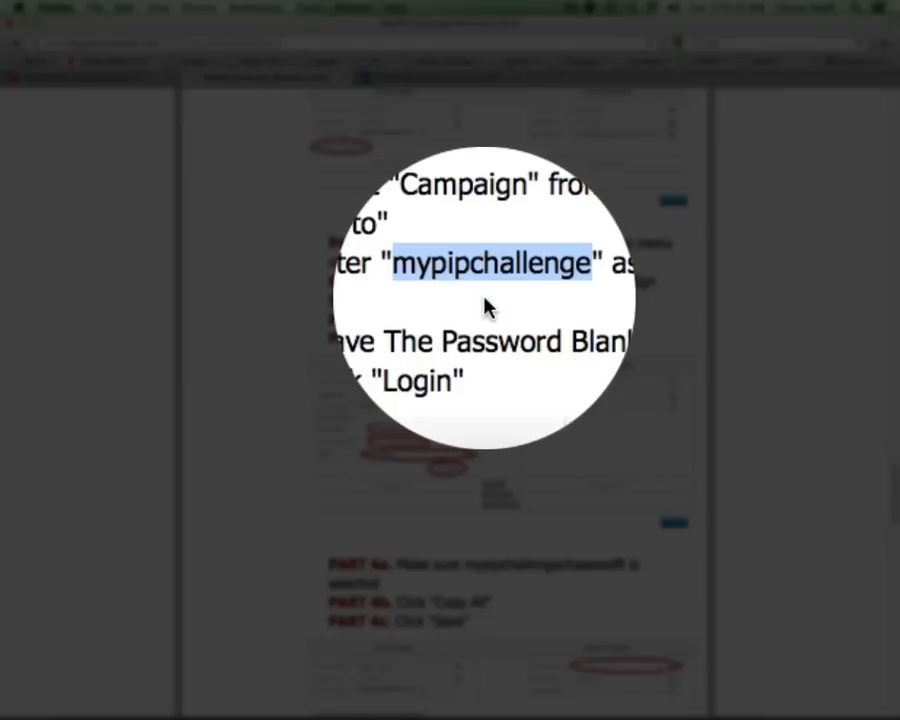
- Copy the campaign name mypipchallenge to the clipboard
left_click(485, 281)
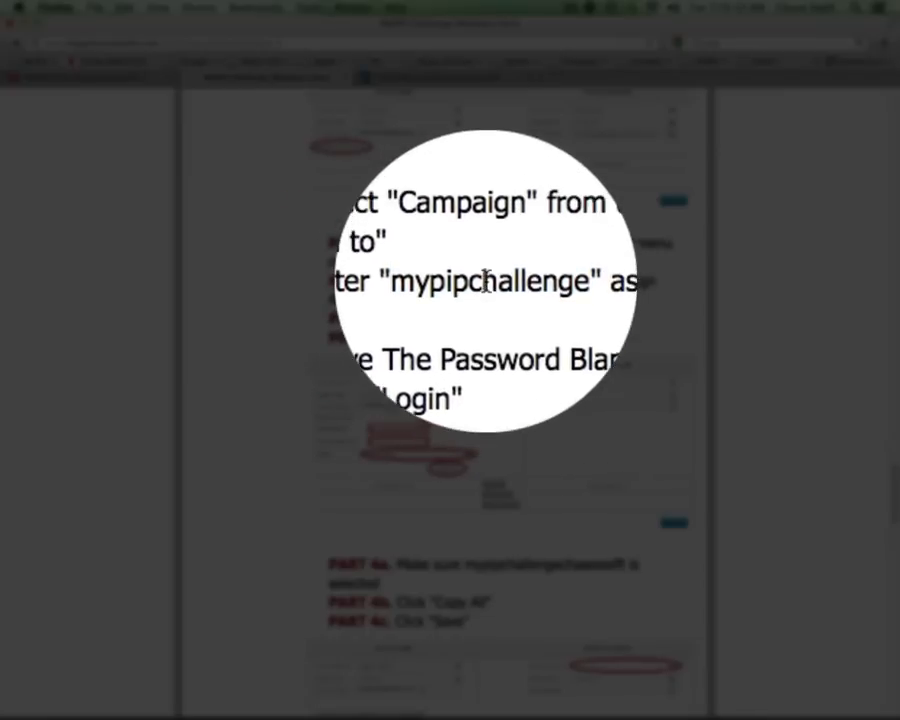
double_click(485, 281)
left_click(490, 290)
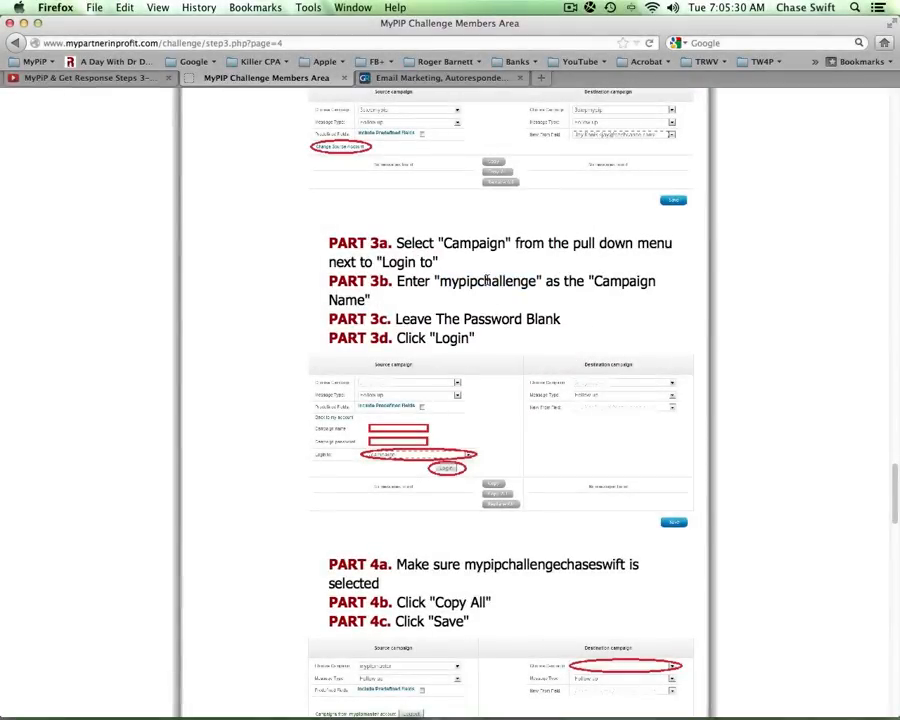
double_click(485, 281)
left_click(486, 300)
double_click(483, 281)
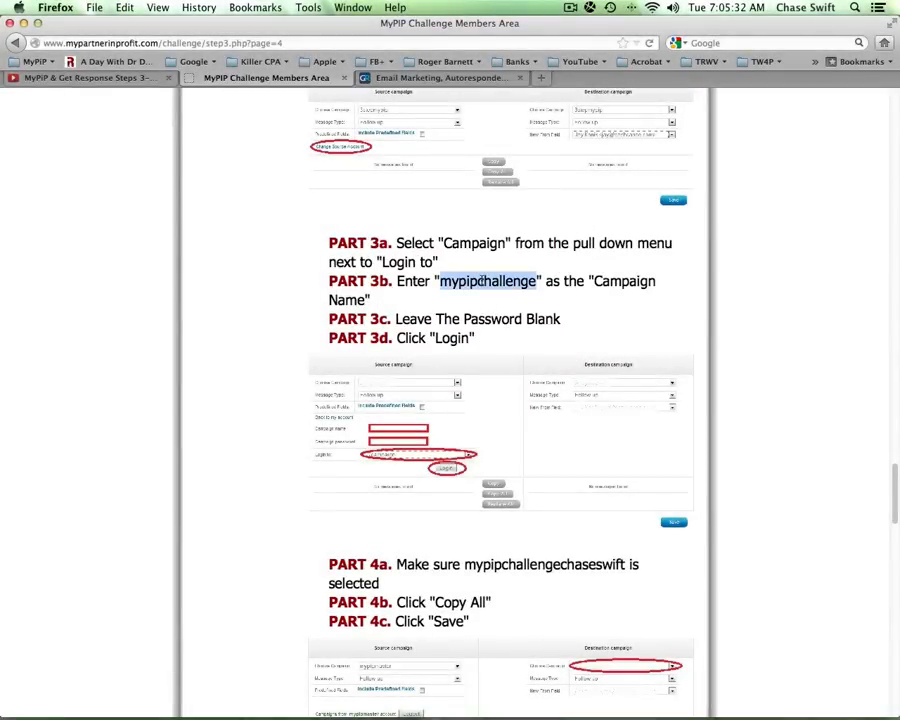
right_click(483, 283)
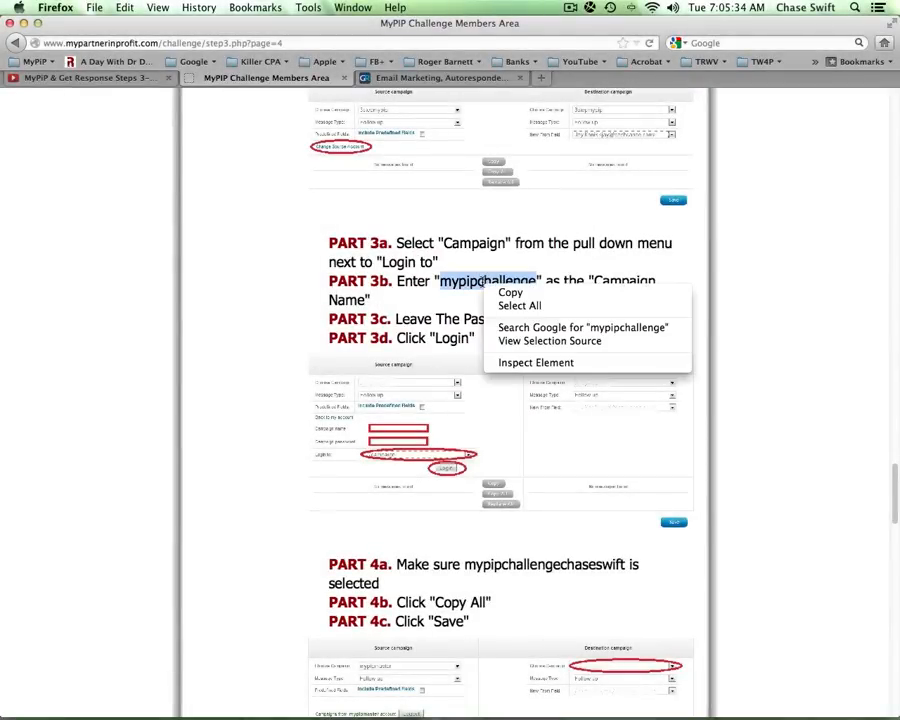
left_click(500, 291)
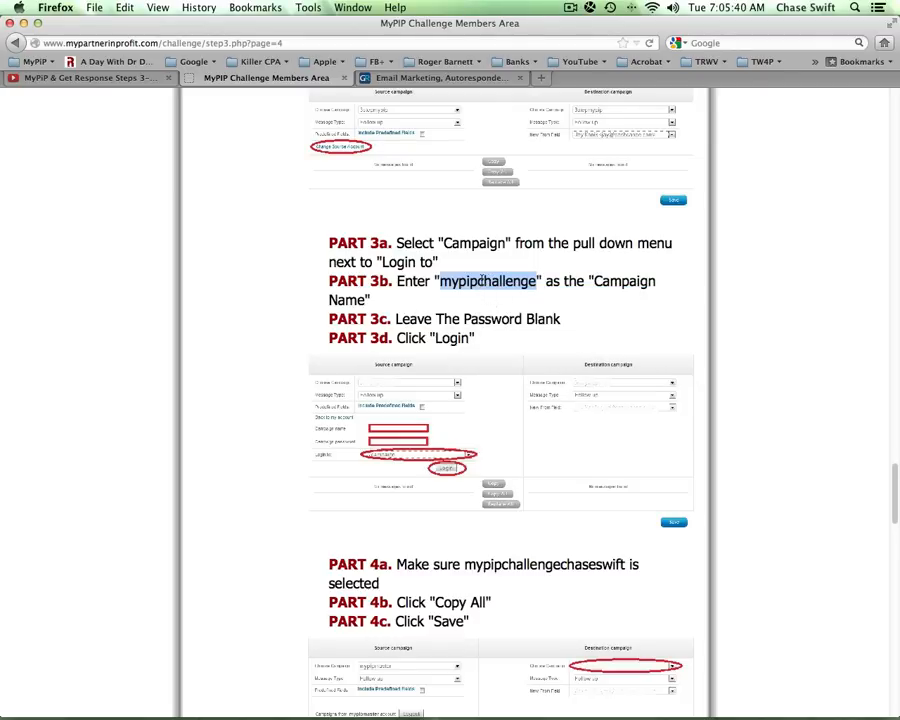
right_click(484, 283)
left_click(511, 292)
- Log the Preload source into campaign mypipchallenge by pasting its name and choosing Login to campaign
left_click(440, 77)
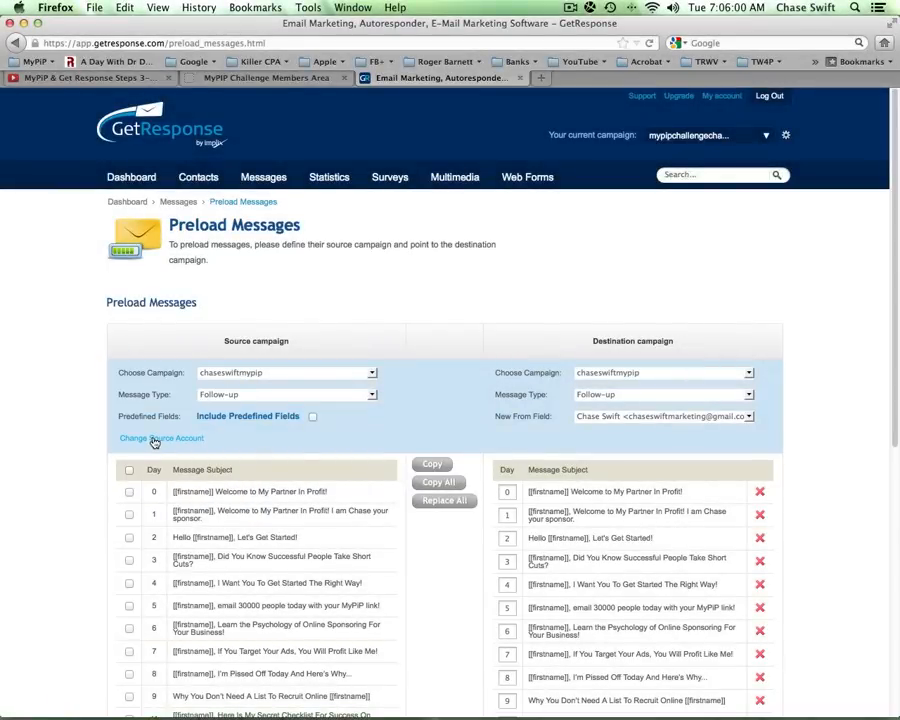
left_click(155, 440)
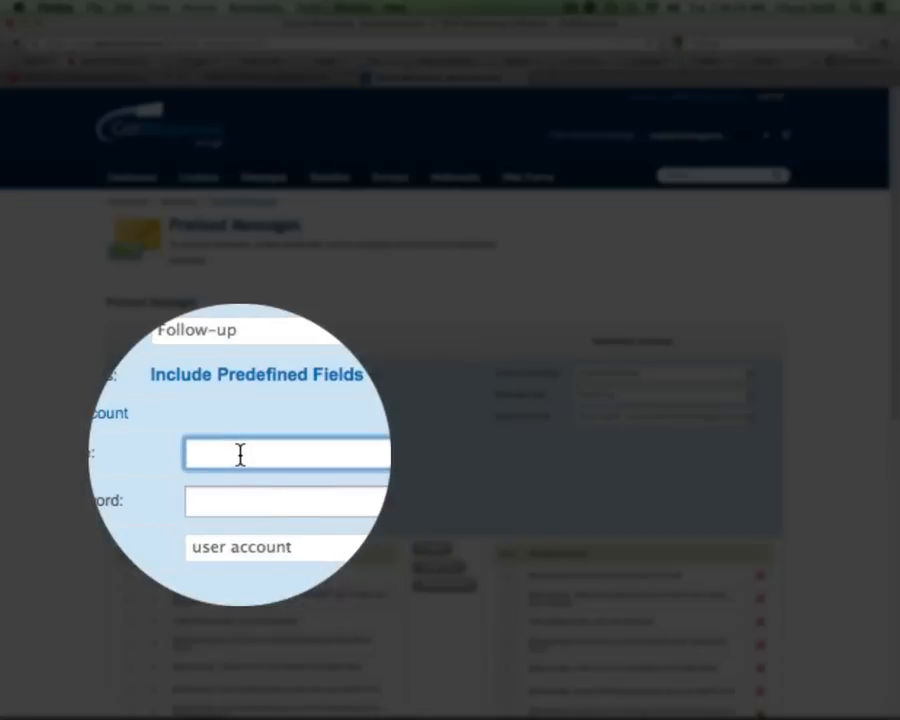
right_click(240, 455)
left_click(272, 518)
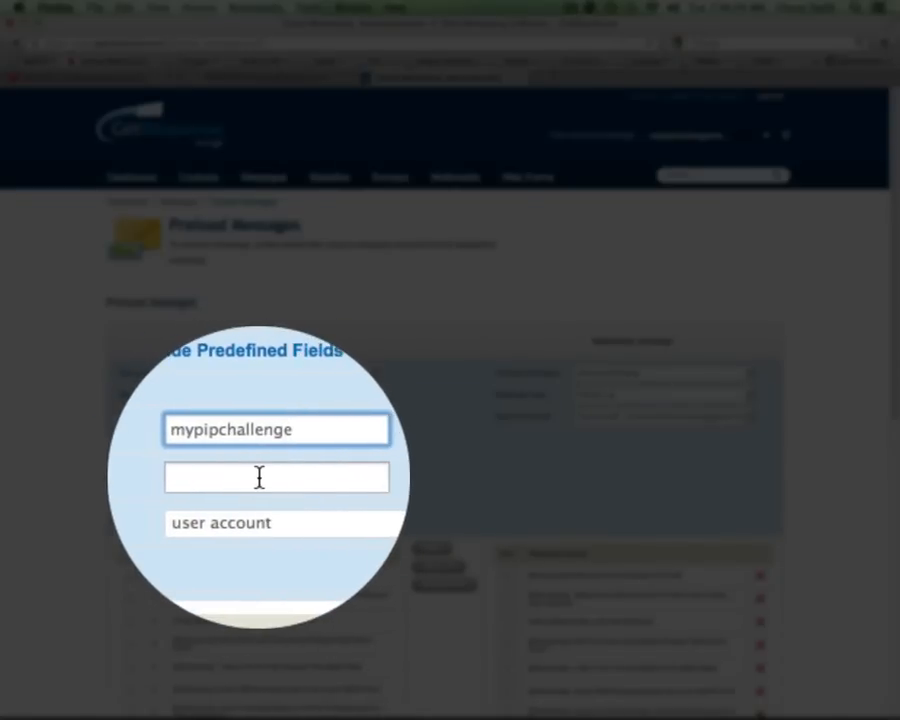
left_click(296, 507)
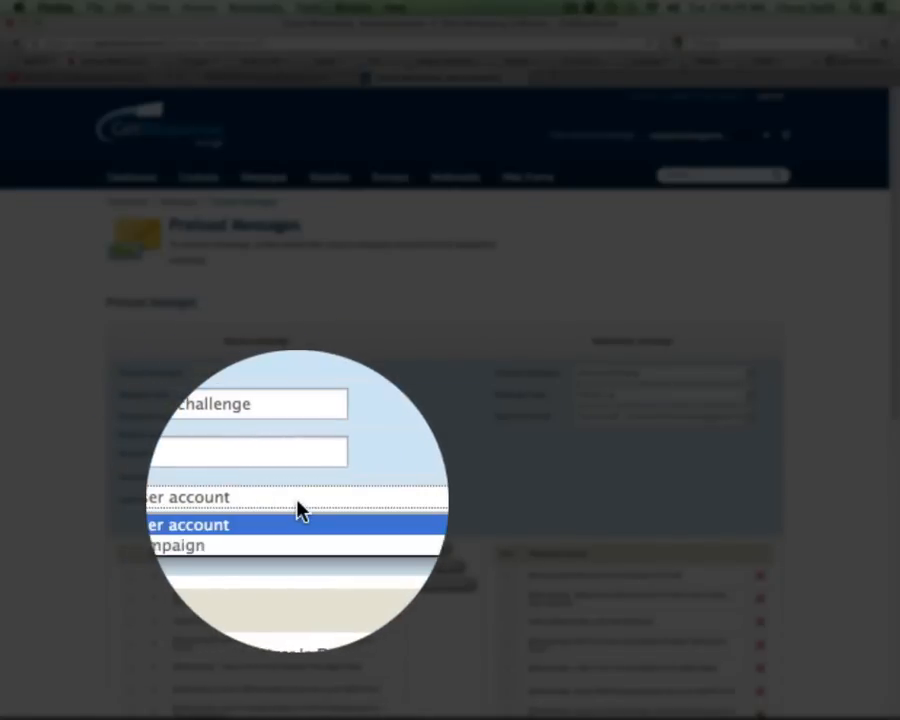
left_click(253, 533)
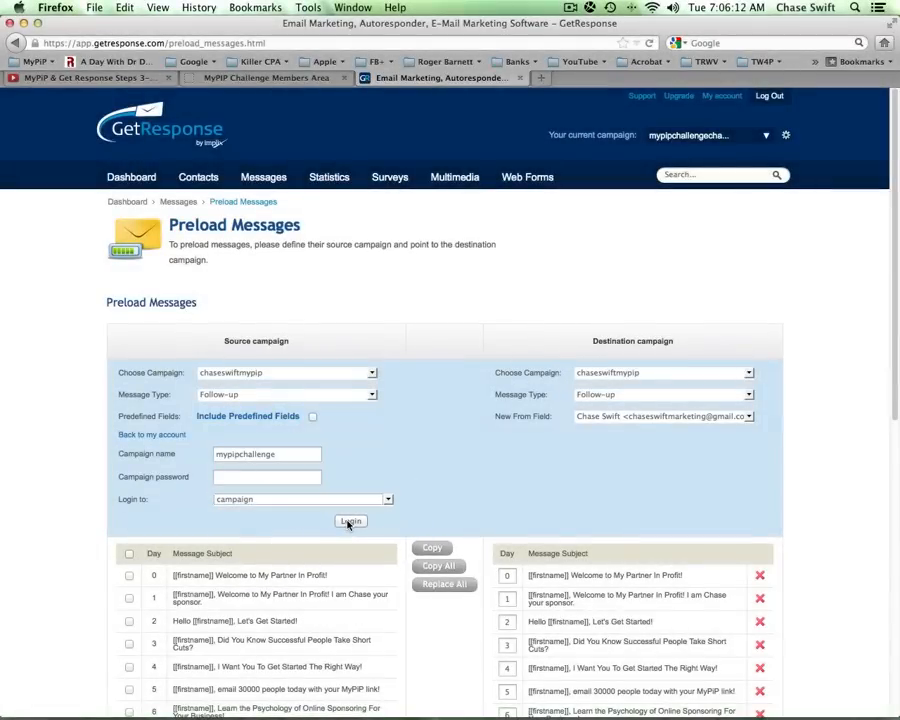
left_click(349, 522)
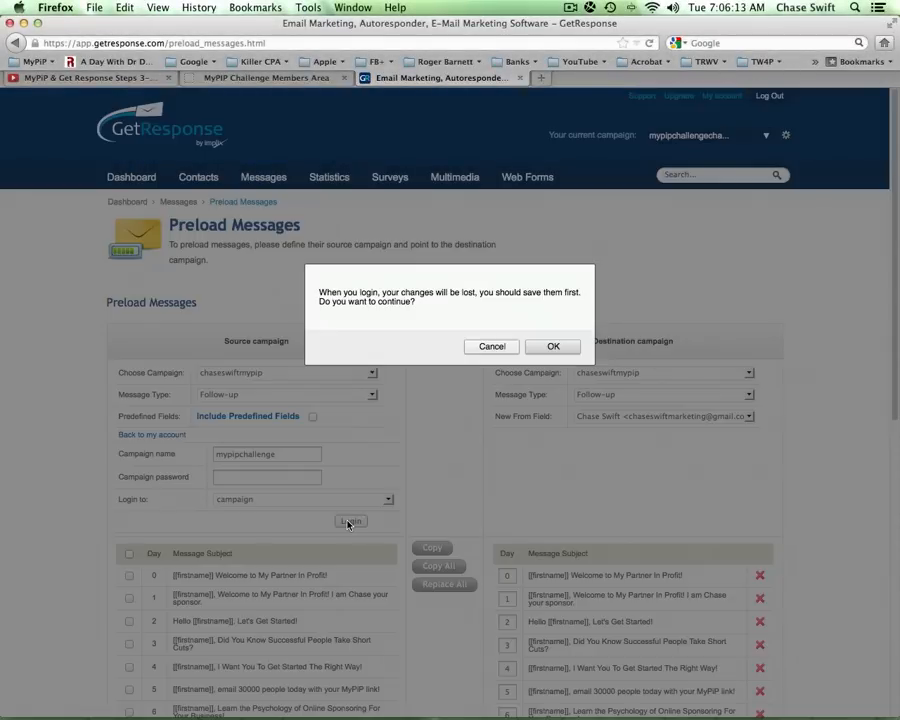
left_click(549, 346)
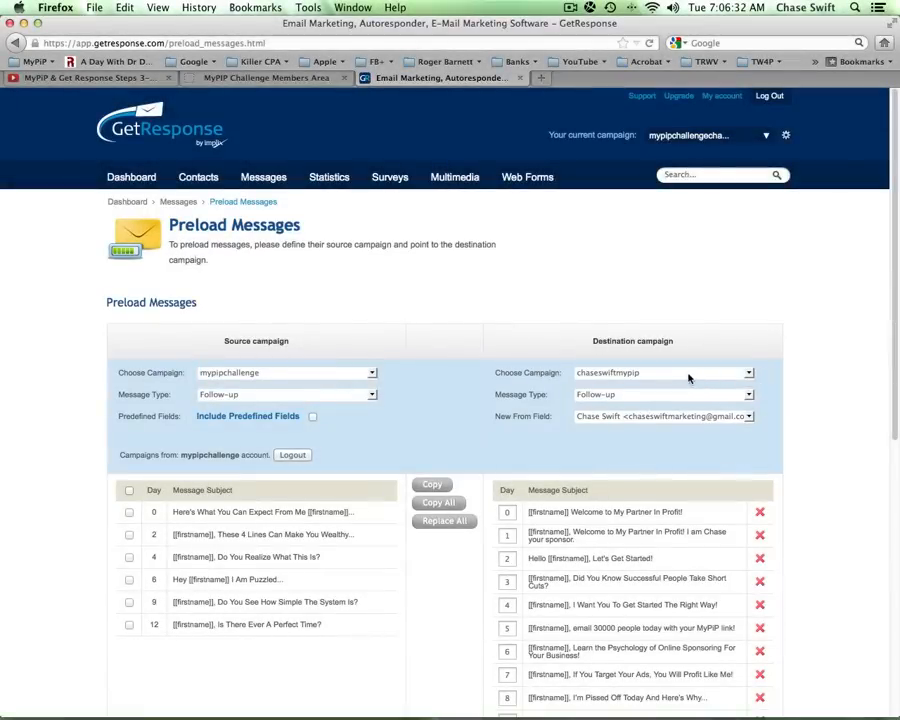
- Set mypipchallengechaseswift22 as destination and copy all six source follow-ups into it
left_click(750, 376)
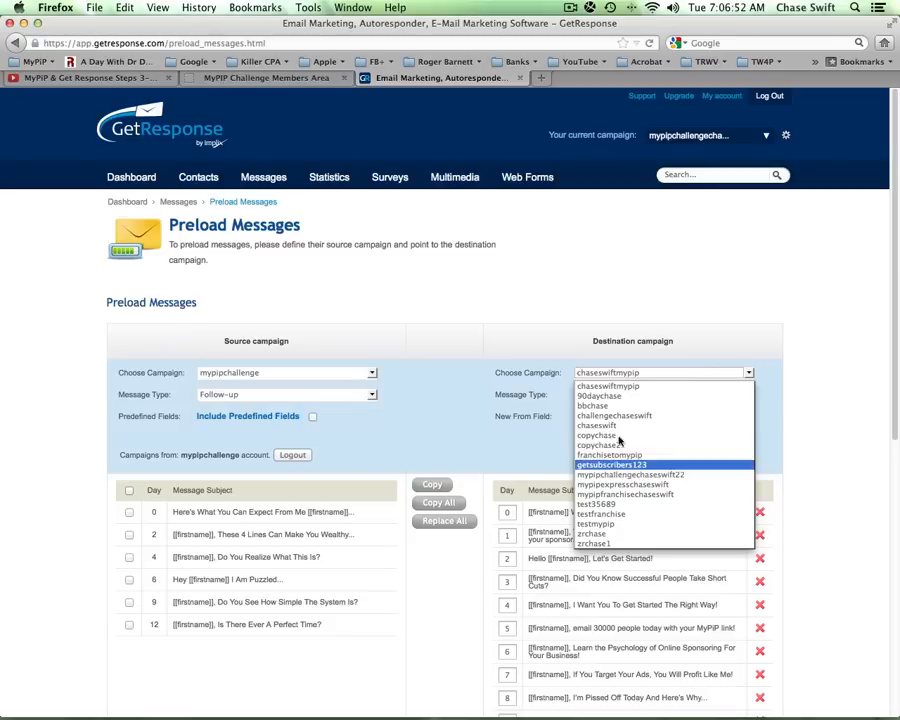
left_click(683, 476)
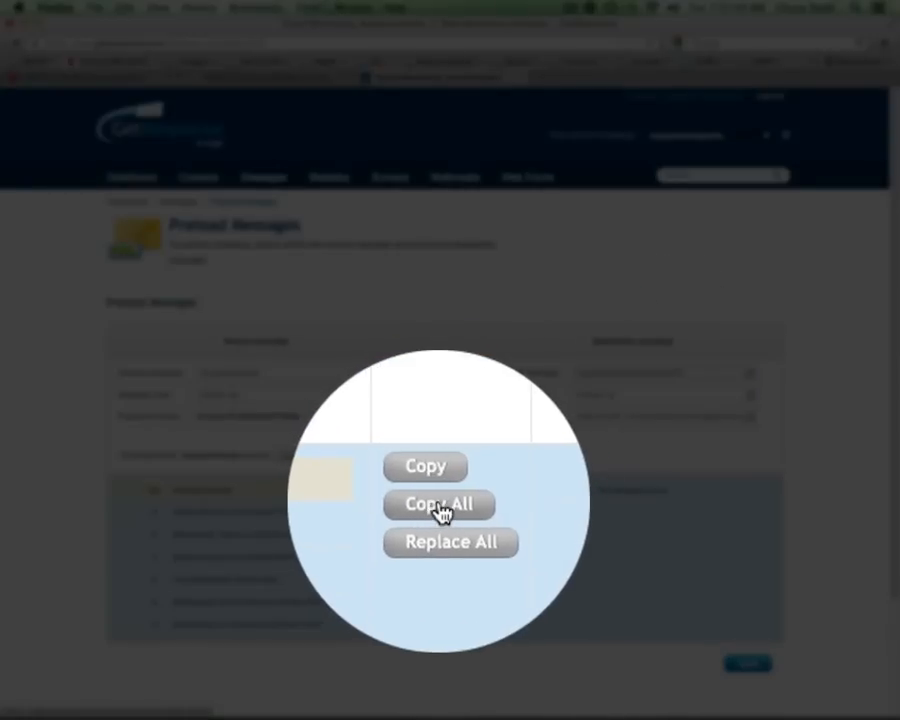
left_click(441, 508)
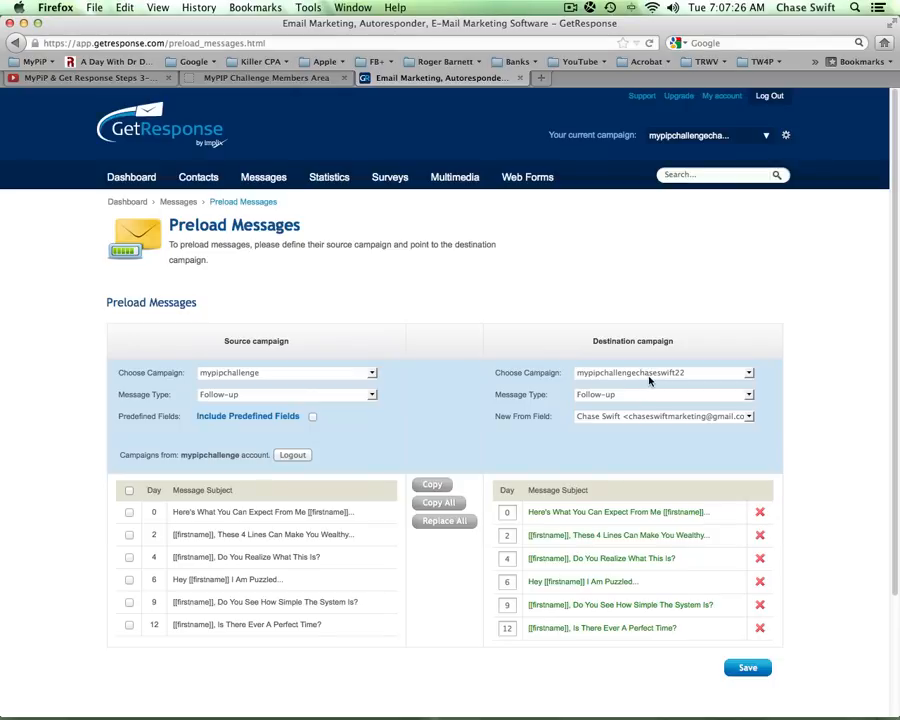
- Review Parts 4c–6 in the MyPIP instructions, then return to the Preload Messages page
left_click(262, 78)
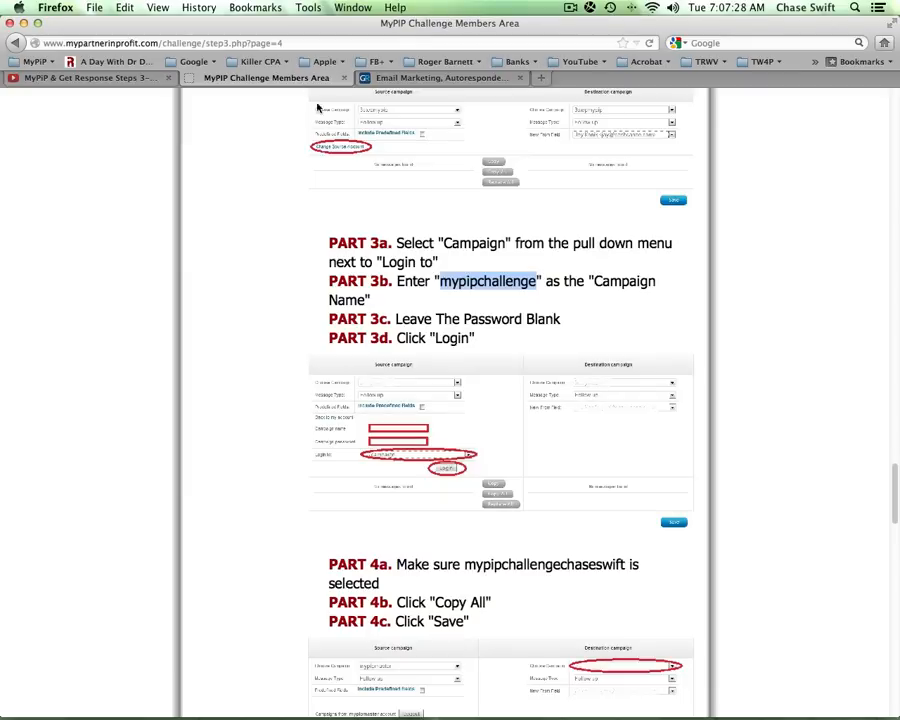
left_click(558, 346)
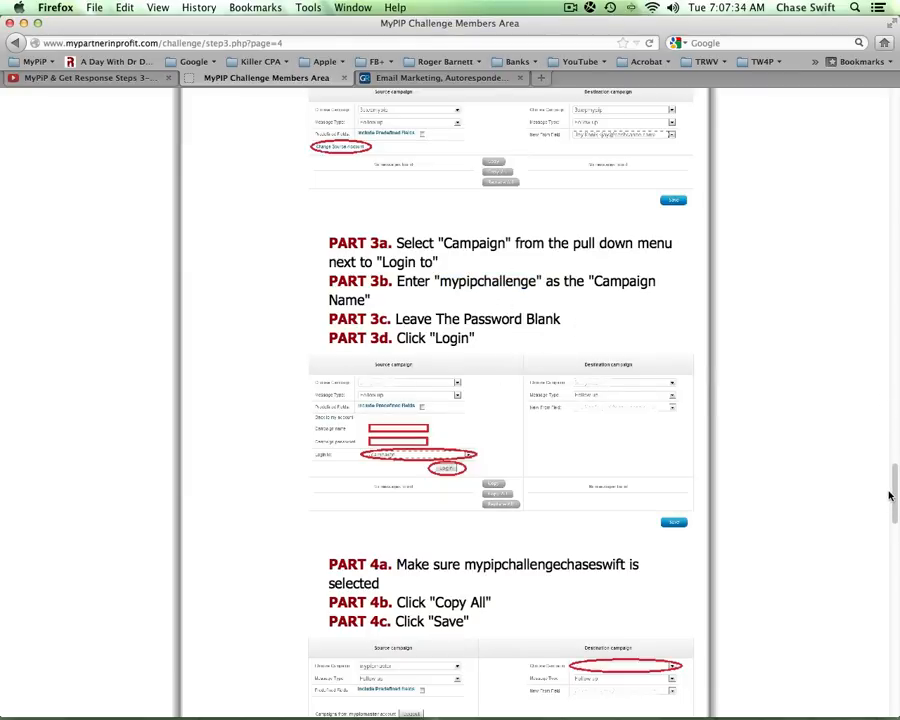
left_click_drag(894, 490, 895, 550)
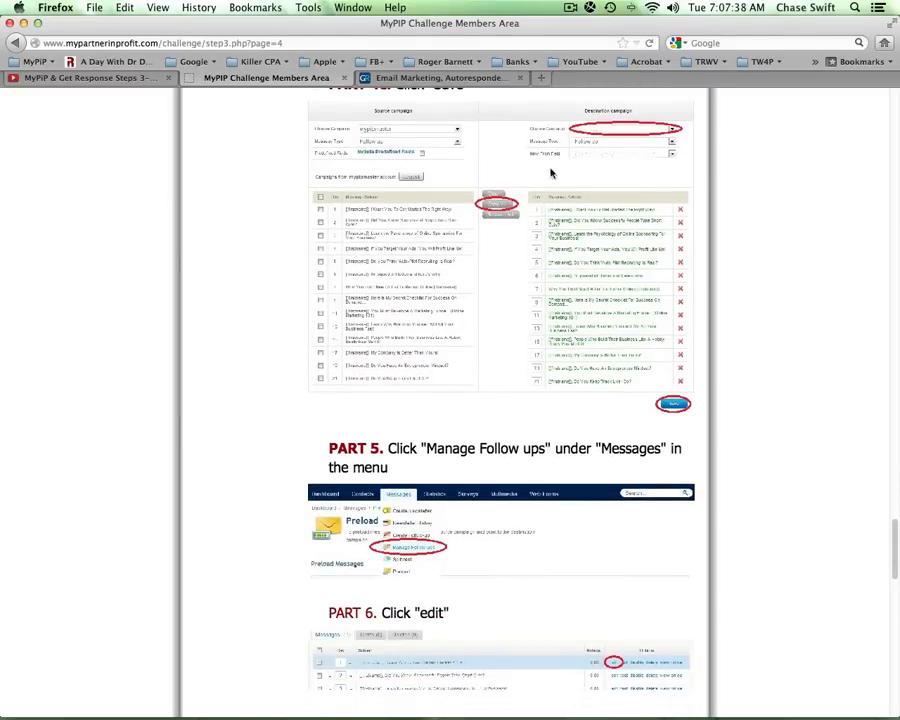
left_click(478, 80)
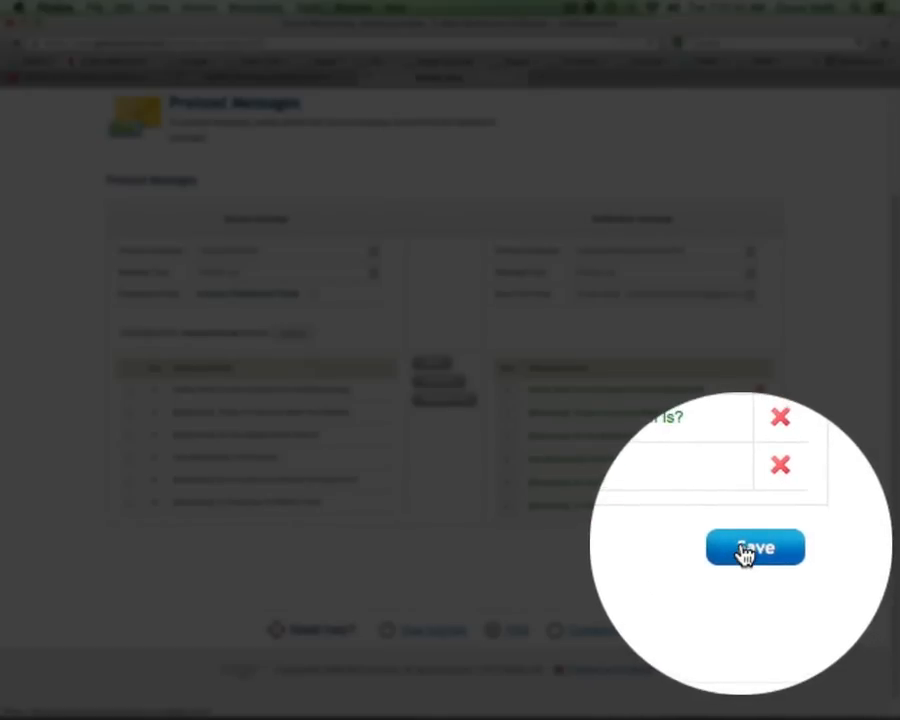
- Save the six copied Day 0–12 follow-ups and display them under Messages > My Follow-ups
left_click(744, 552)
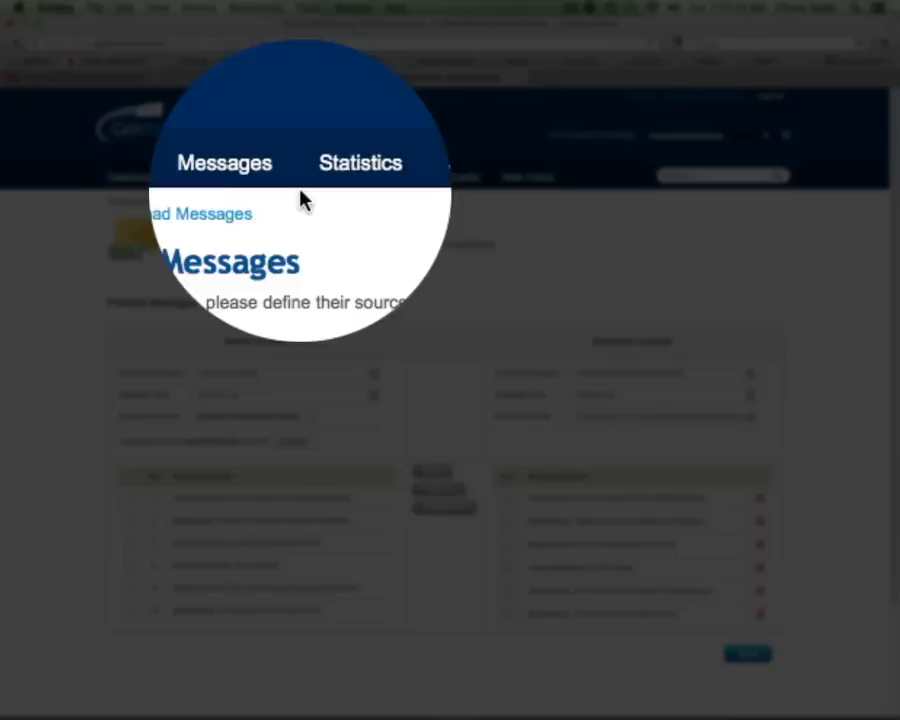
mouse_move(278, 181)
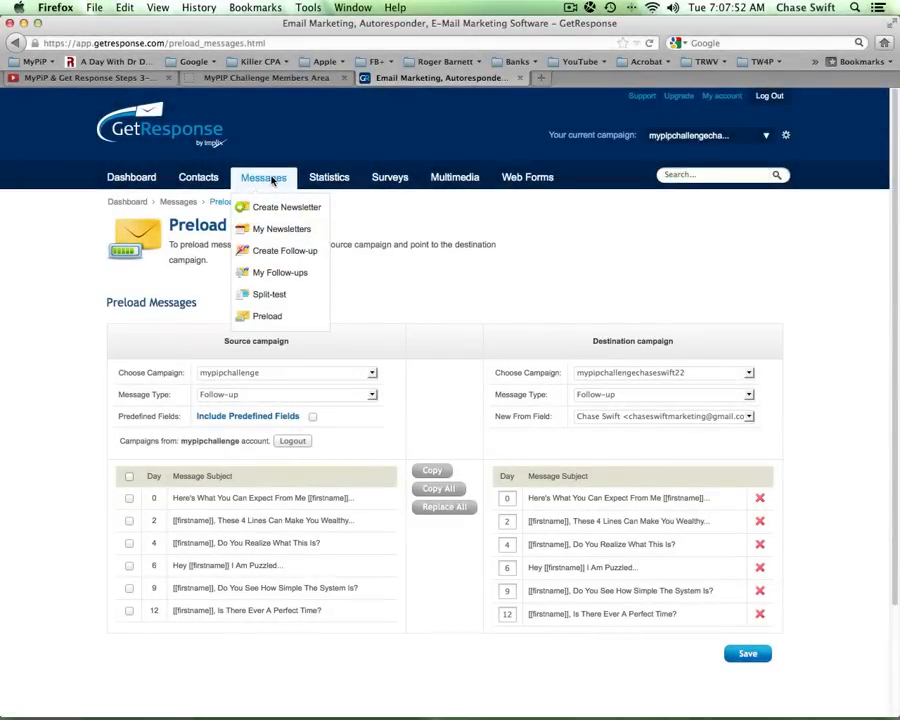
left_click(269, 276)
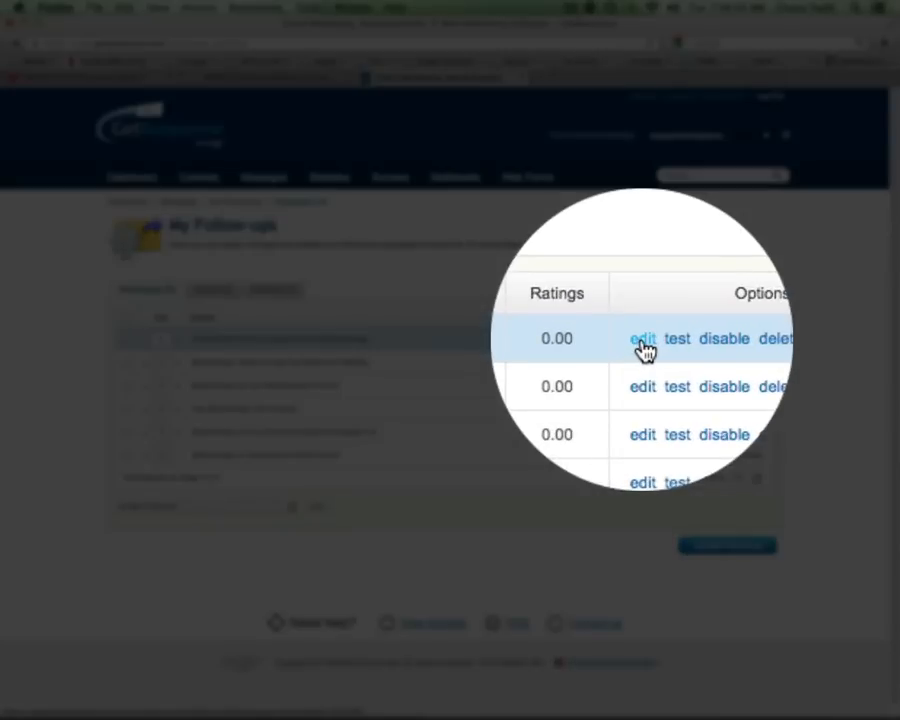
- Open the first follow-up and put the user's name in place of the sponsor's in the intro and sign-off
left_click(643, 345)
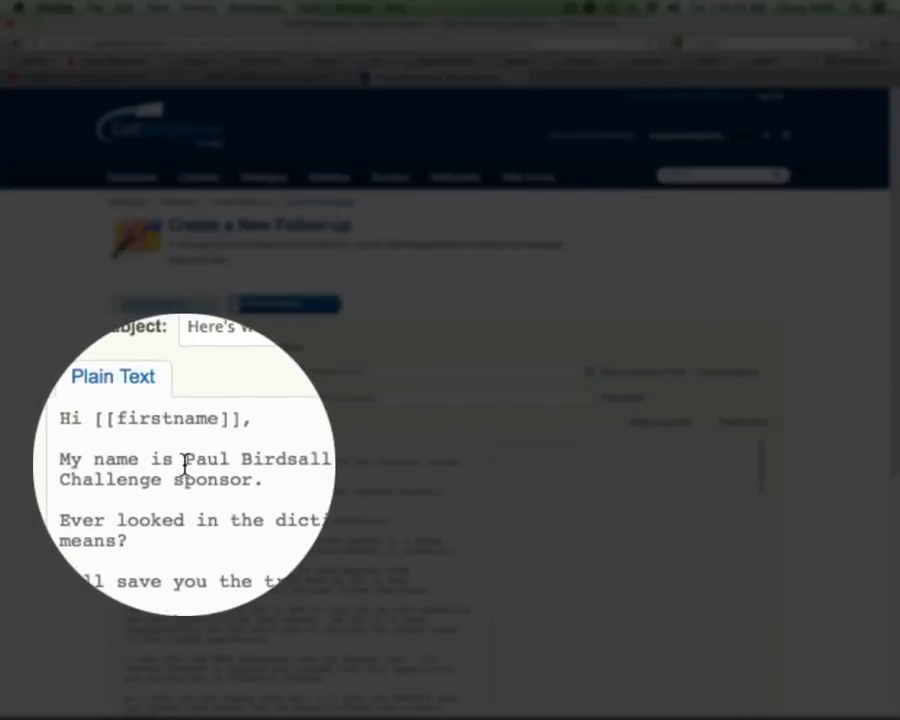
left_click_drag(184, 463, 255, 462)
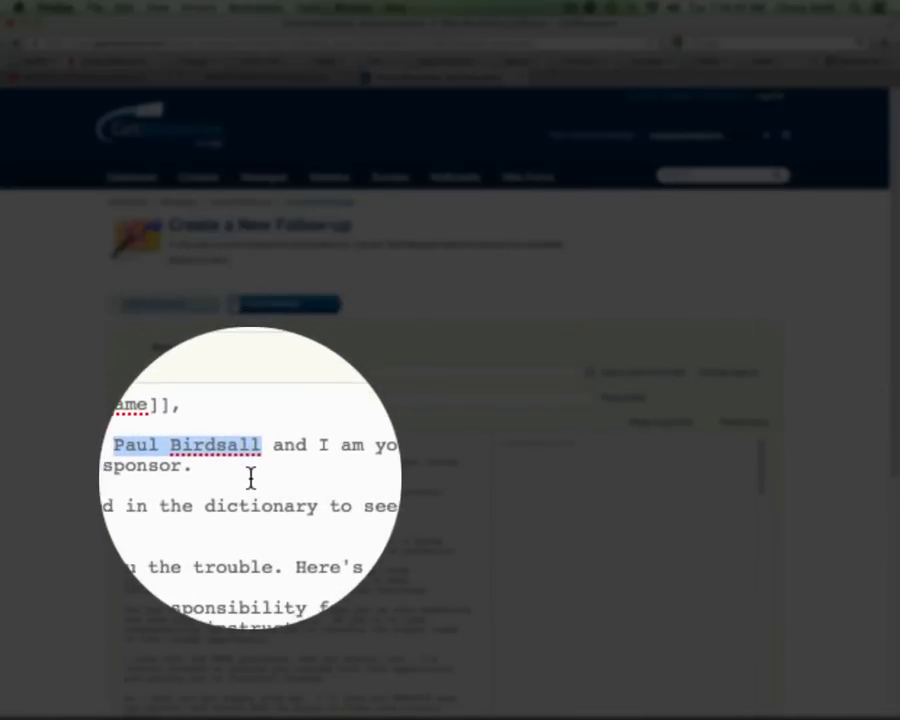
type("Chase Swif")
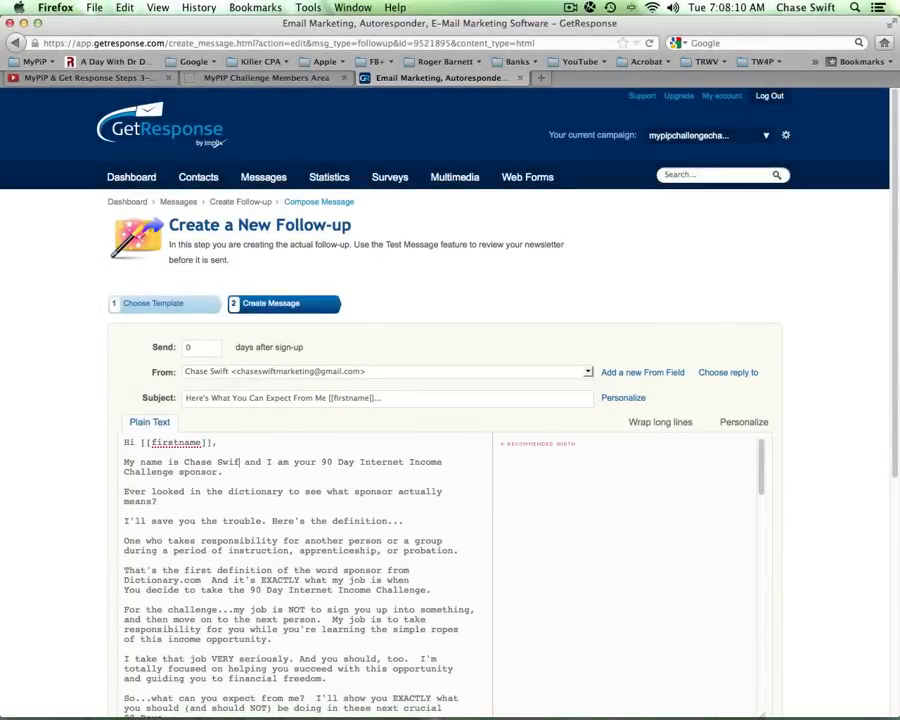
type("t")
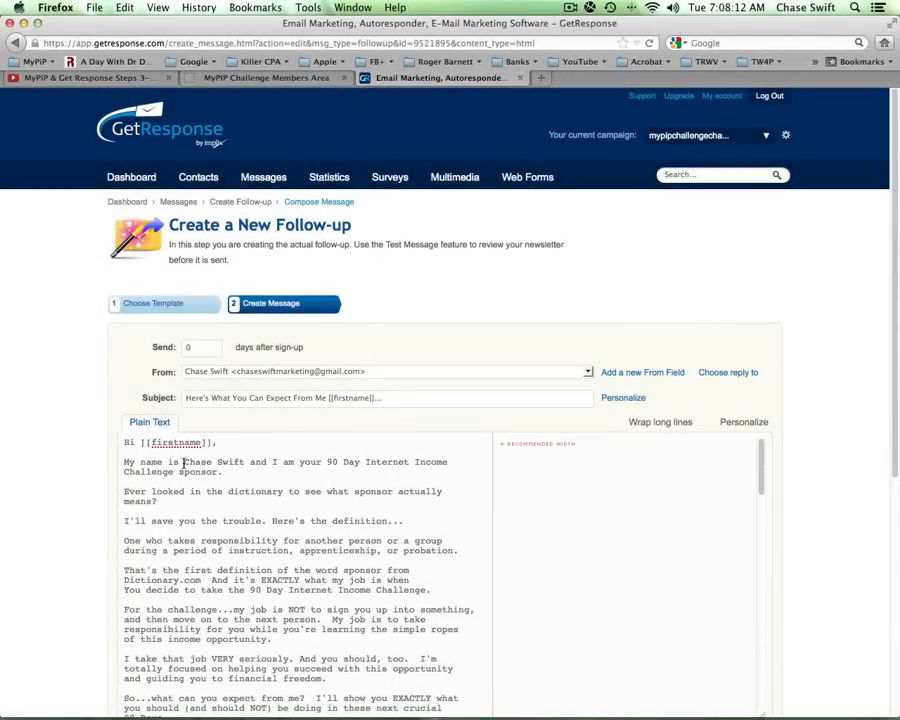
left_click_drag(183, 462, 244, 463)
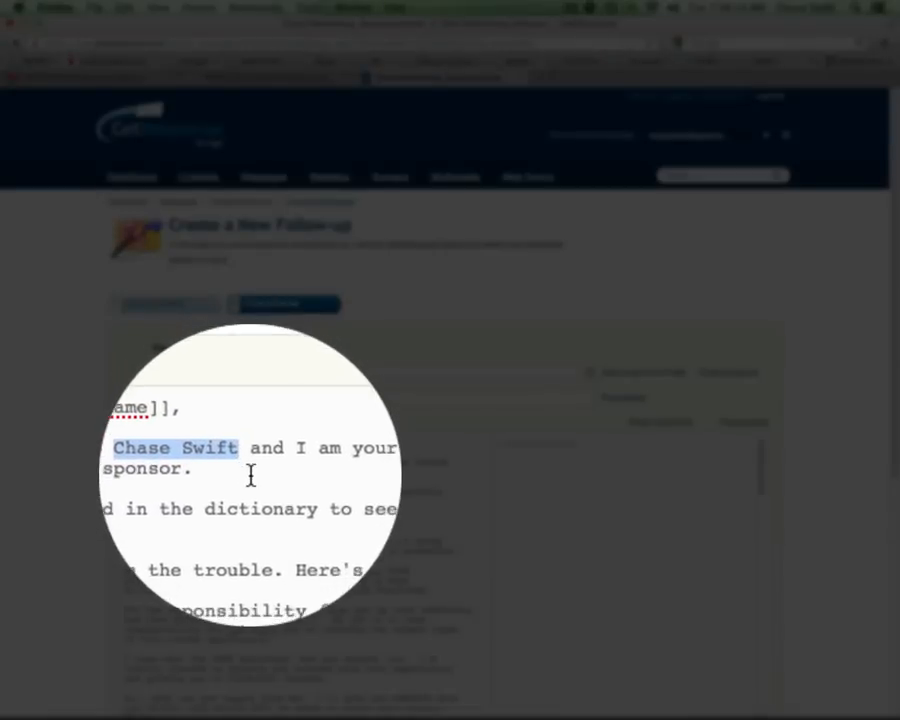
left_click_drag(886, 346, 806, 577)
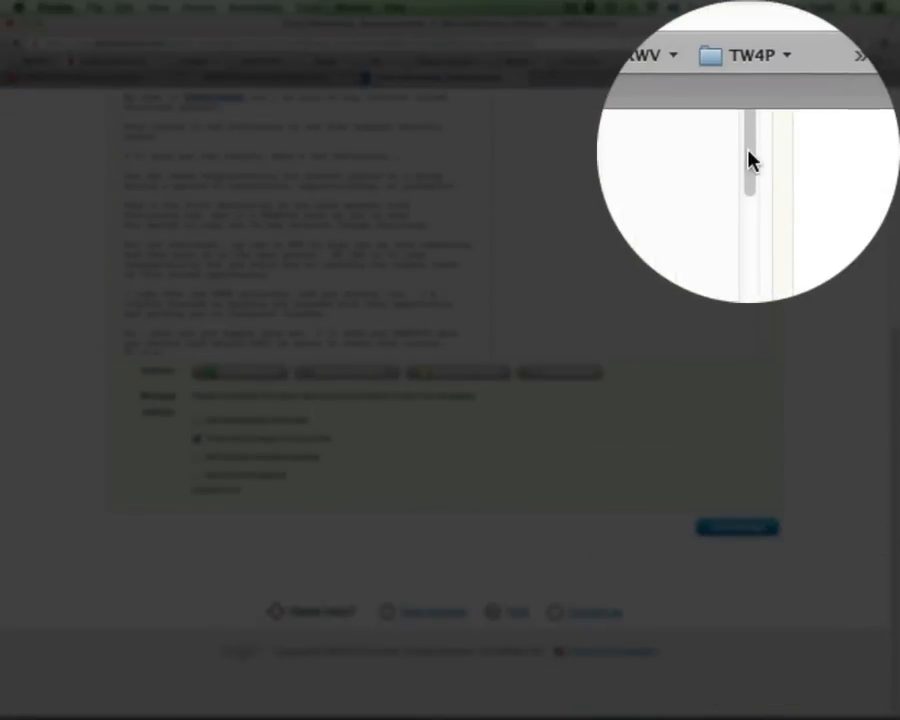
left_click_drag(752, 162, 752, 350)
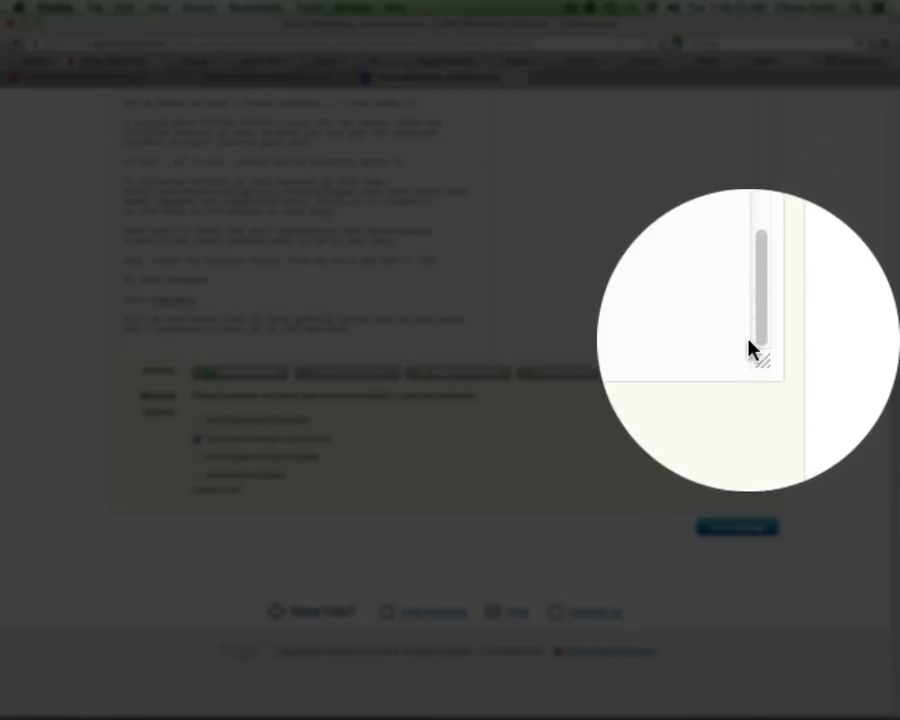
left_click_drag(195, 301, 124, 299)
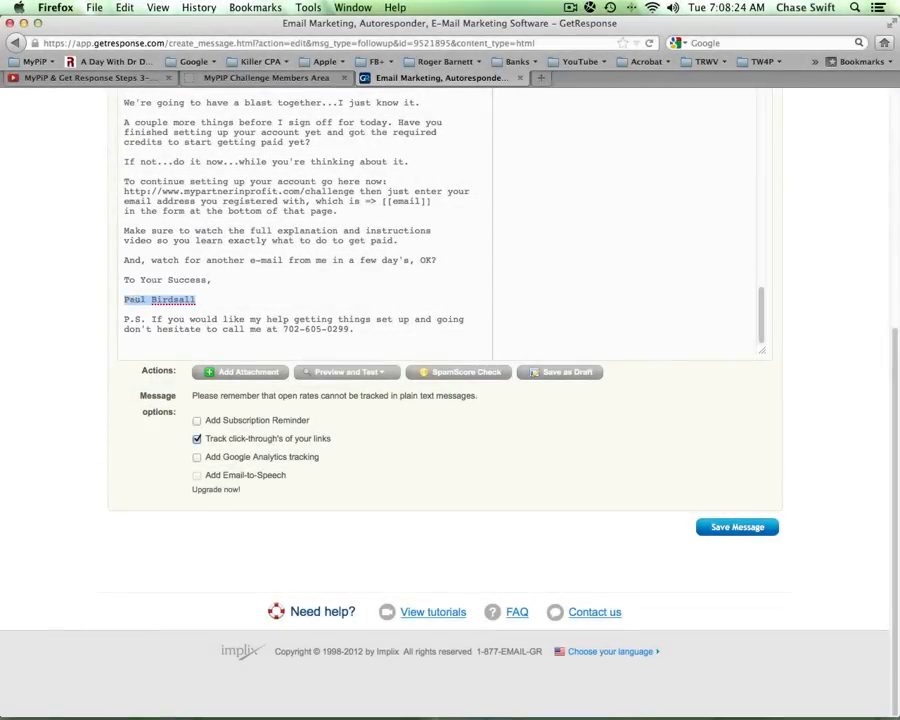
type("Chase Swift")
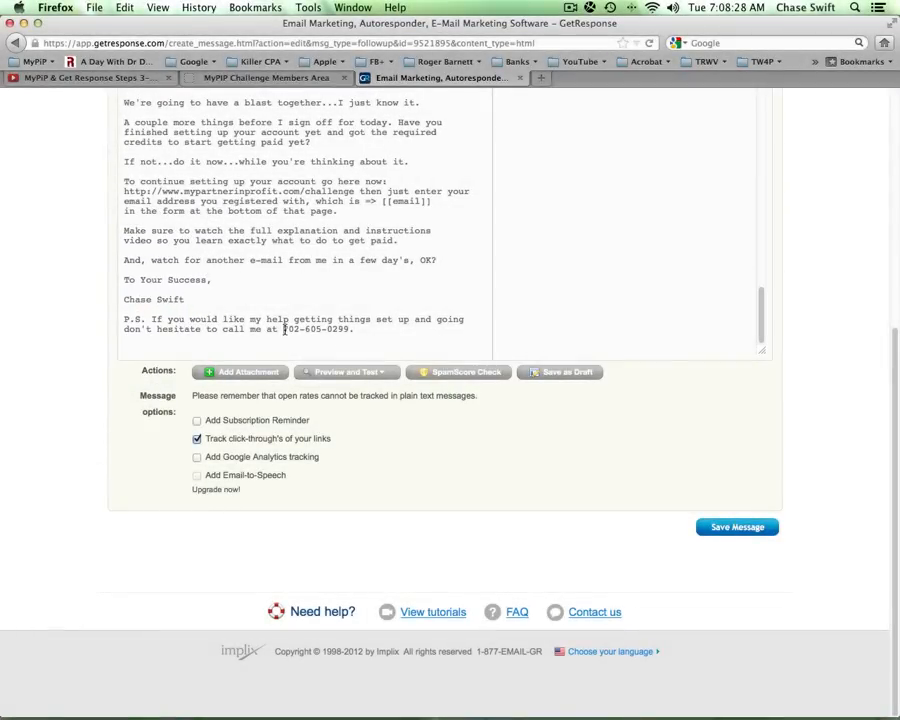
- Add a blank line after the signature and retype part of the user's phone number in the P.S
left_click_drag(284, 329, 344, 330)
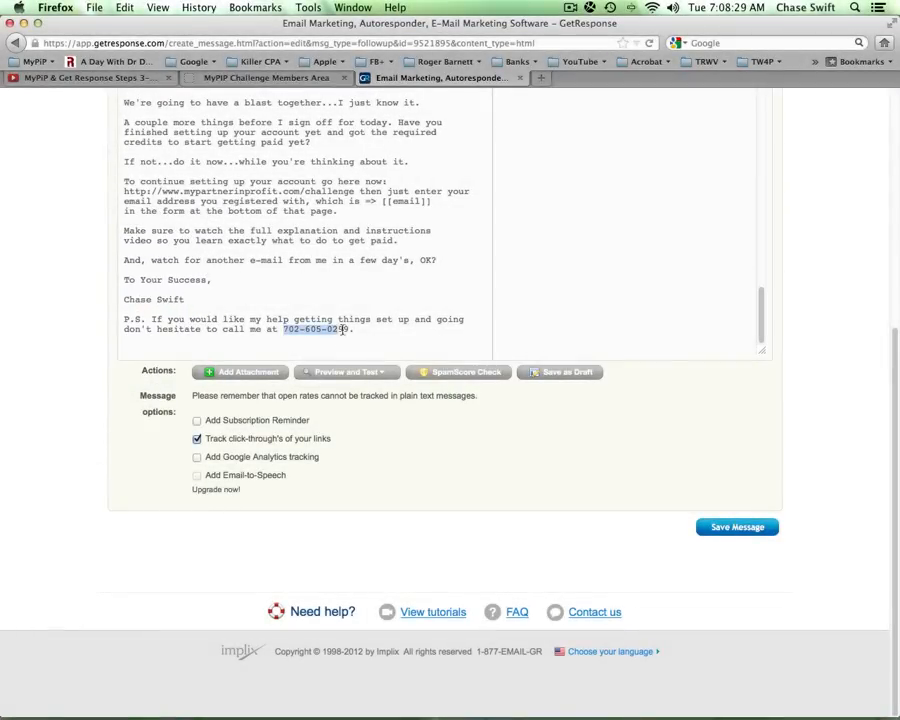
left_click(182, 299)
key("Return")
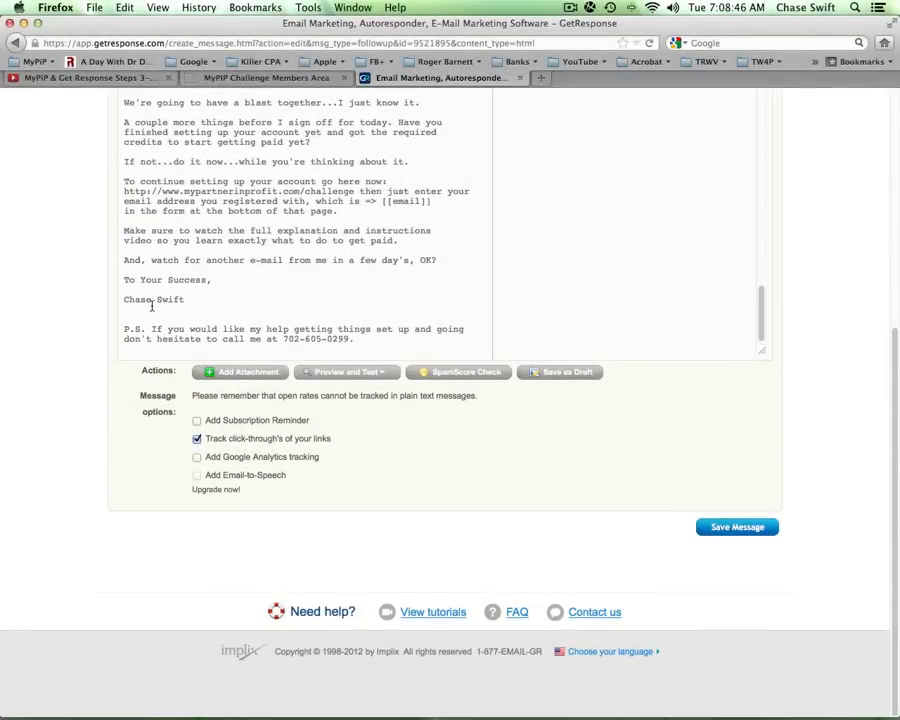
left_click(171, 307)
left_click_drag(283, 339, 352, 340)
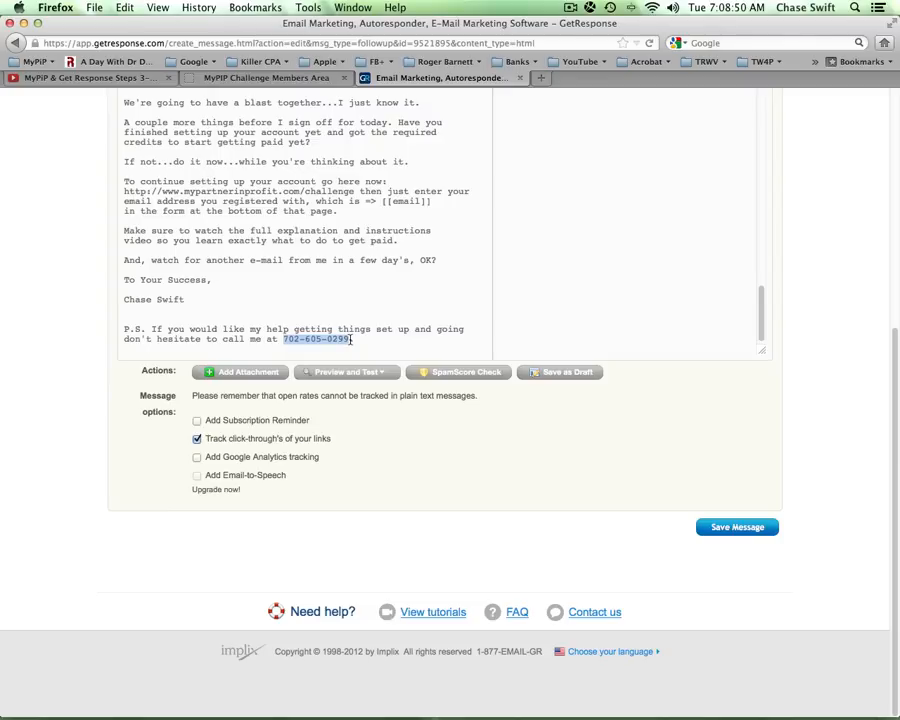
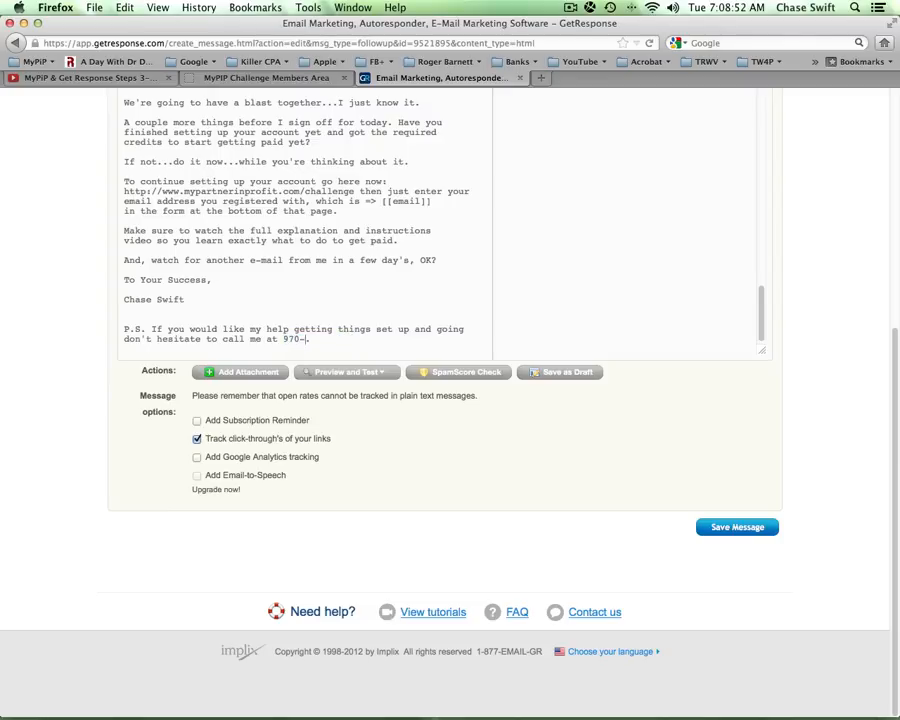
left_click_drag(763, 319, 748, 271)
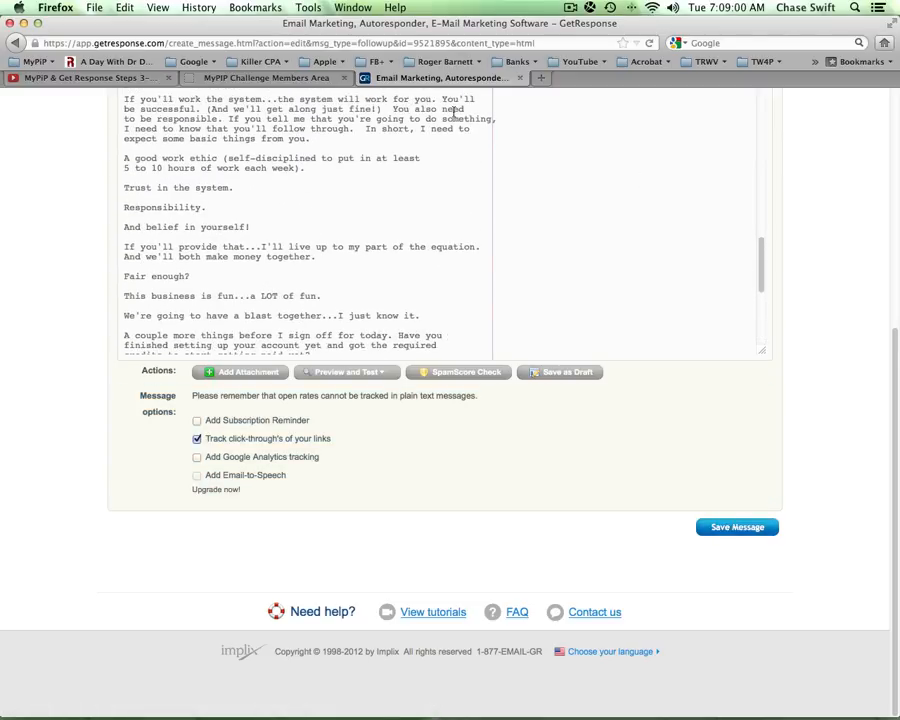
- Return to the MyPIP Challenge tutorial and scroll to the section on earning GetResponse referral income
left_click(215, 76)
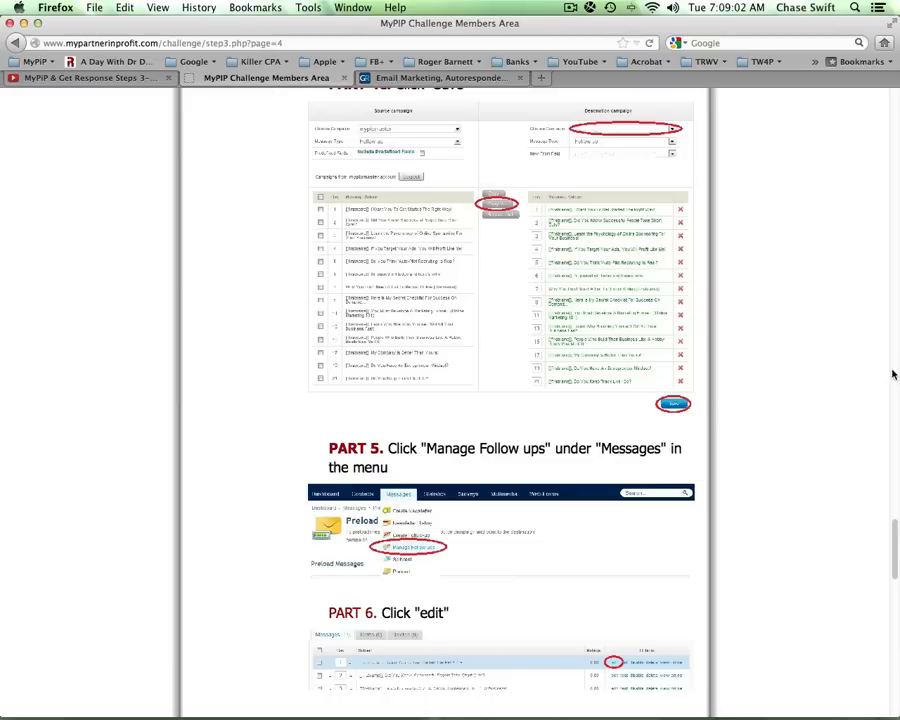
left_click_drag(895, 560, 890, 604)
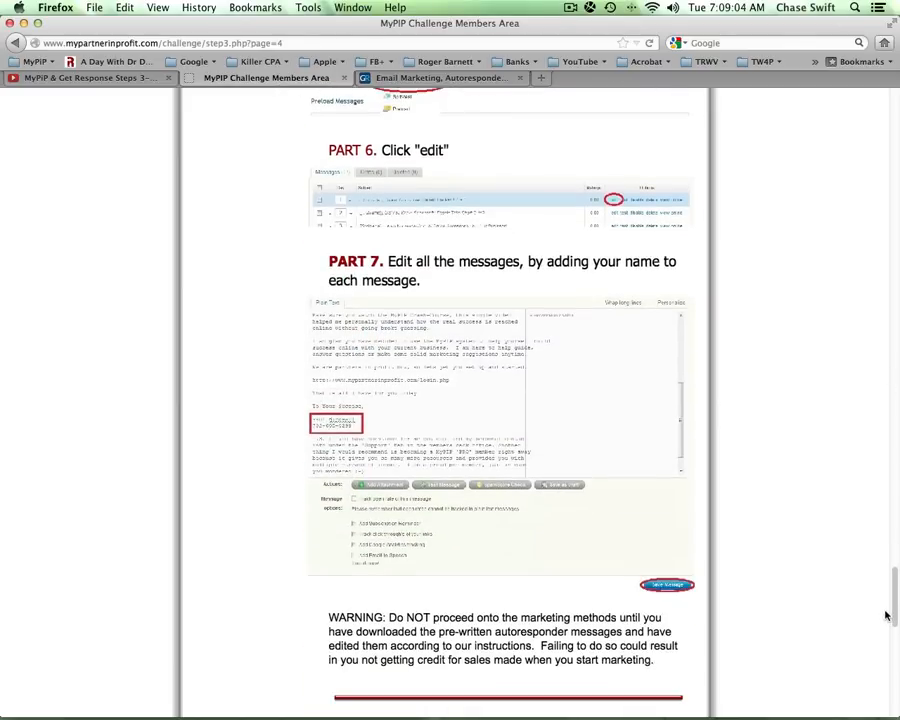
left_click_drag(528, 262, 508, 283)
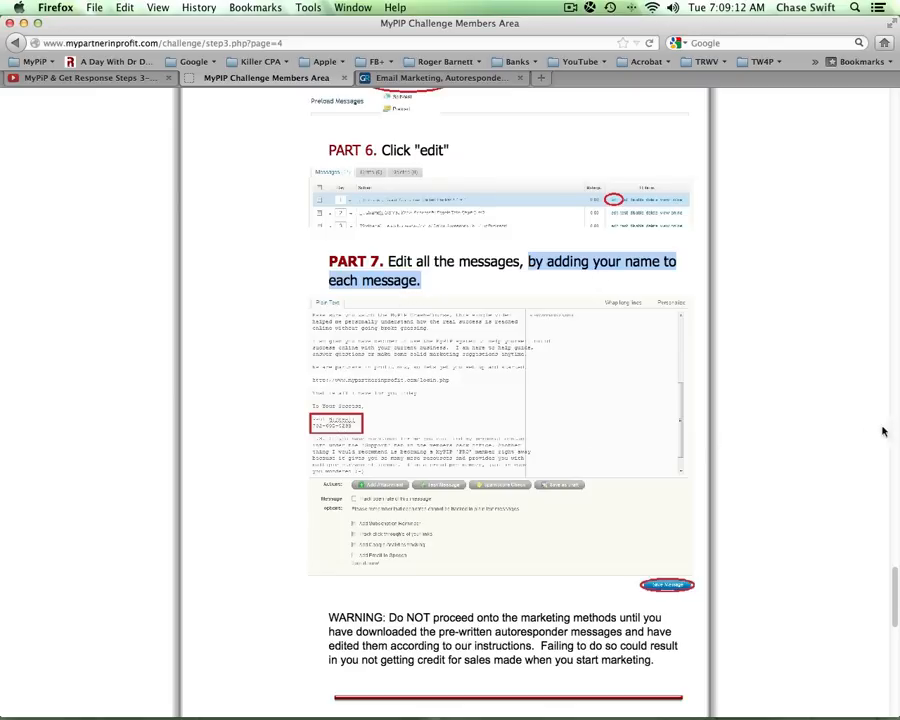
scroll(896, 590, "down", 10)
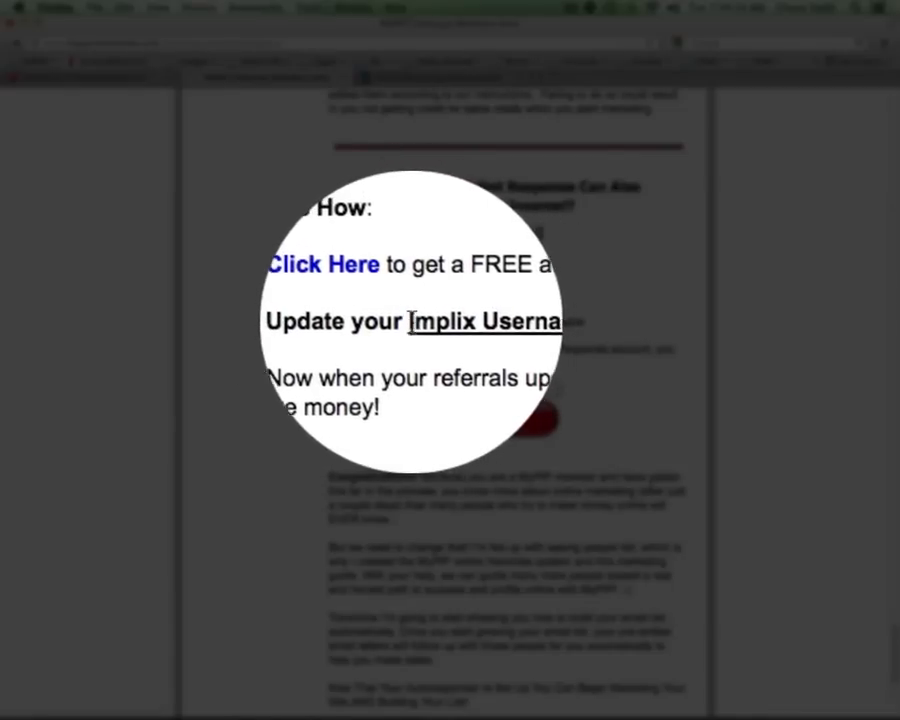
- Select the existing username in the Implix Username box and submit it
left_click_drag(410, 321, 498, 325)
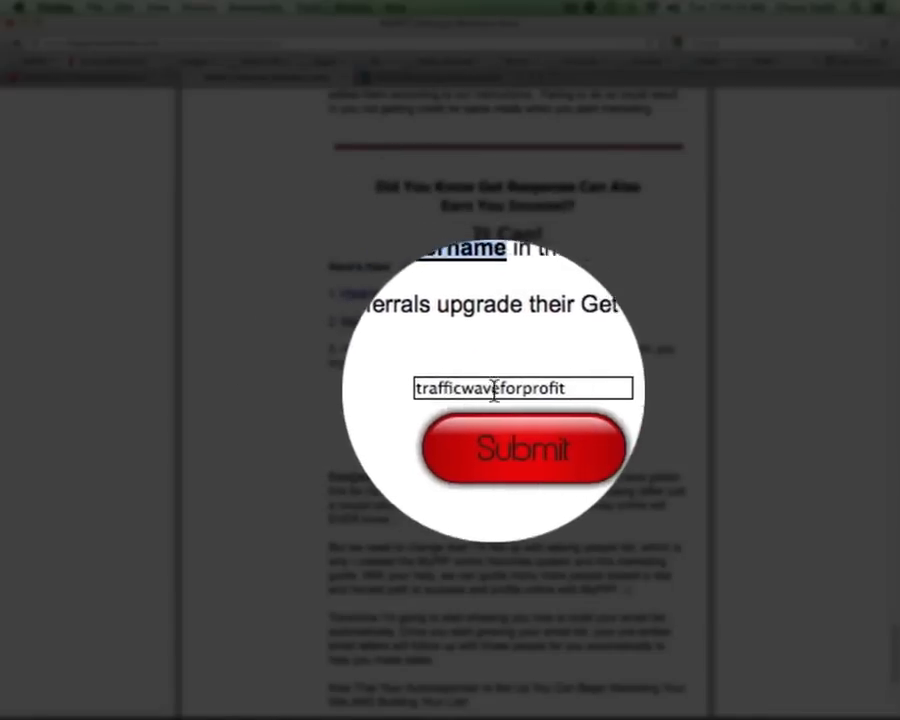
left_click(498, 390)
double_click(498, 390)
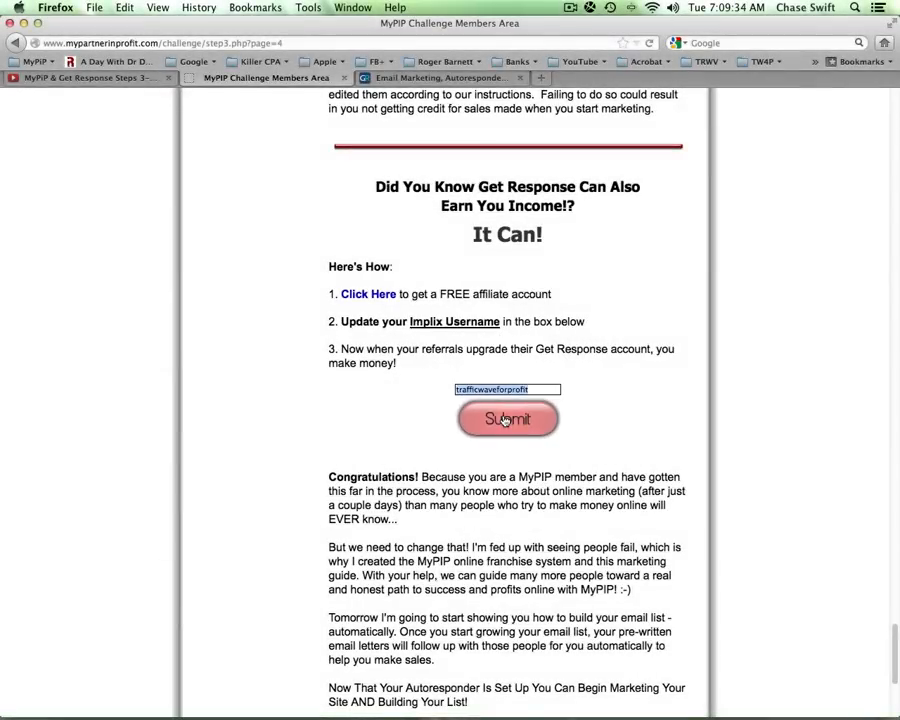
left_click(505, 420)
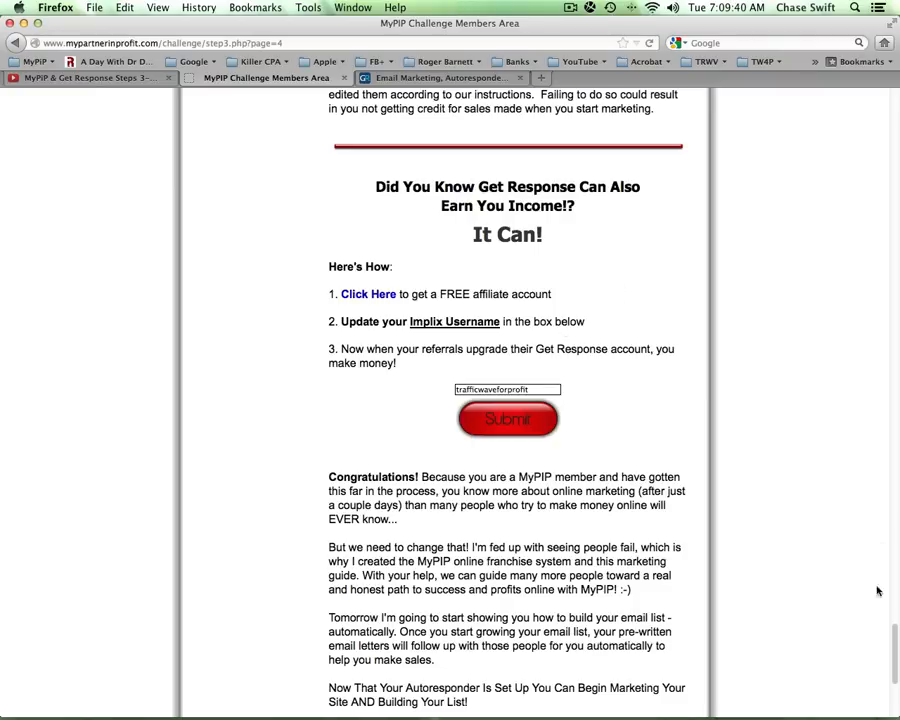
- Review the PART 3b notes on the mypipchallenge campaign, then go back to the GetResponse editor
left_click_drag(897, 662, 833, 479)
scroll(833, 479, "down", 5)
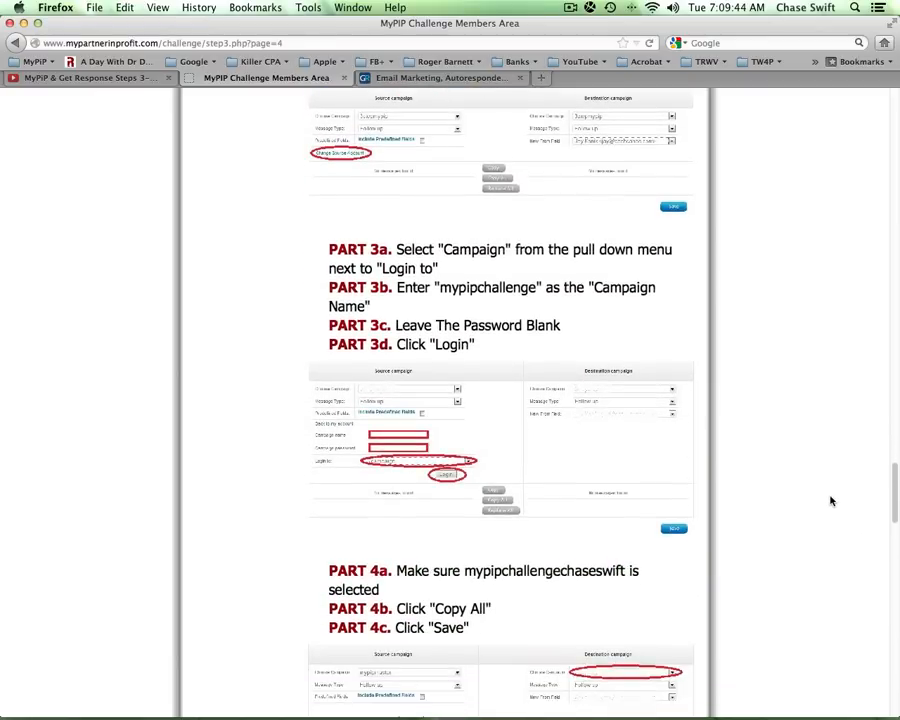
double_click(484, 290)
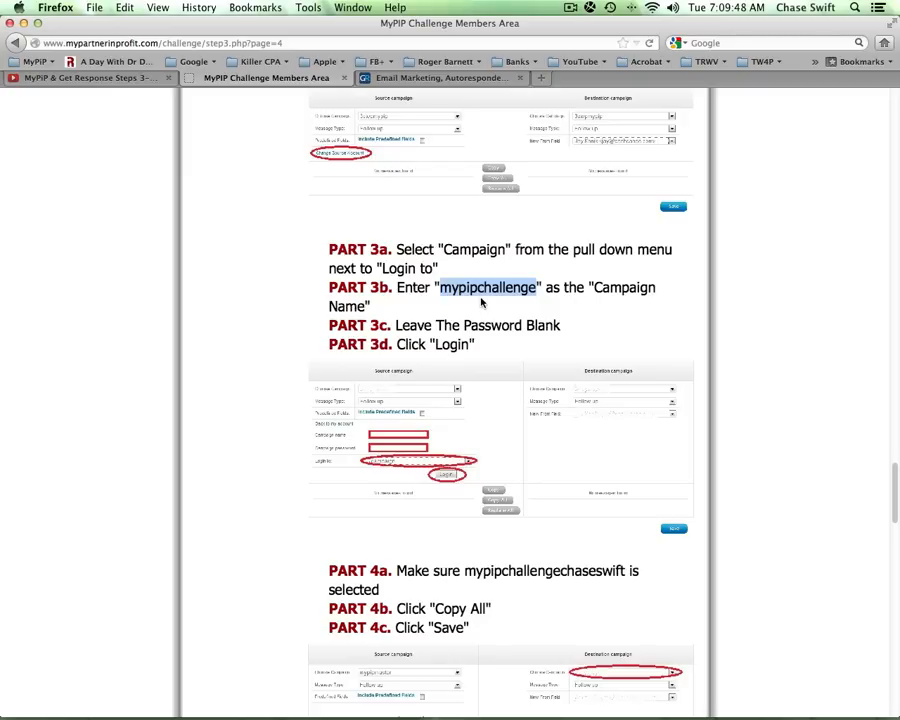
left_click(567, 312)
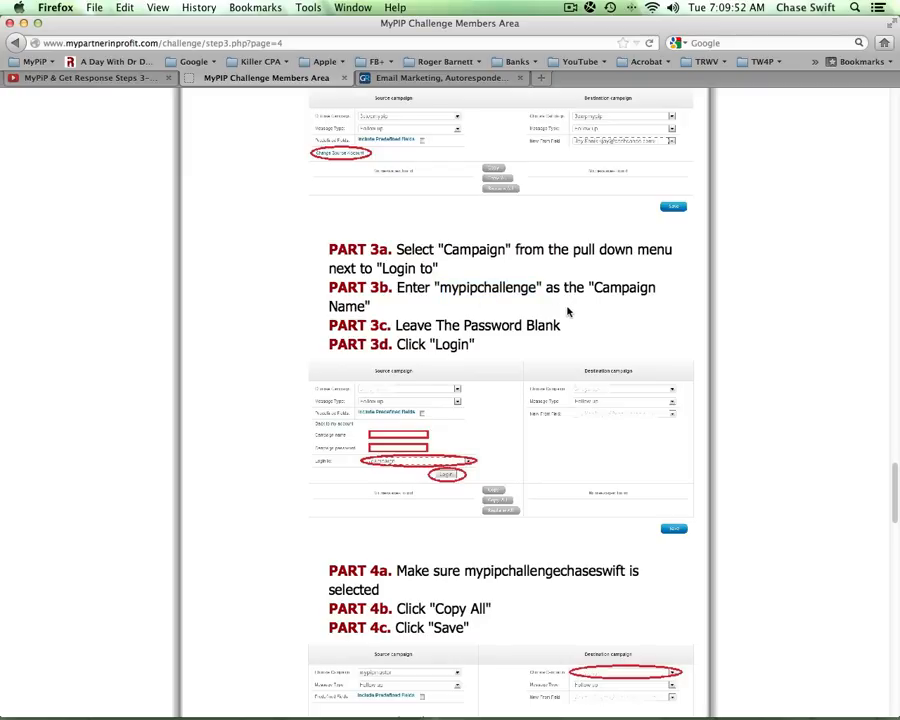
left_click(443, 78)
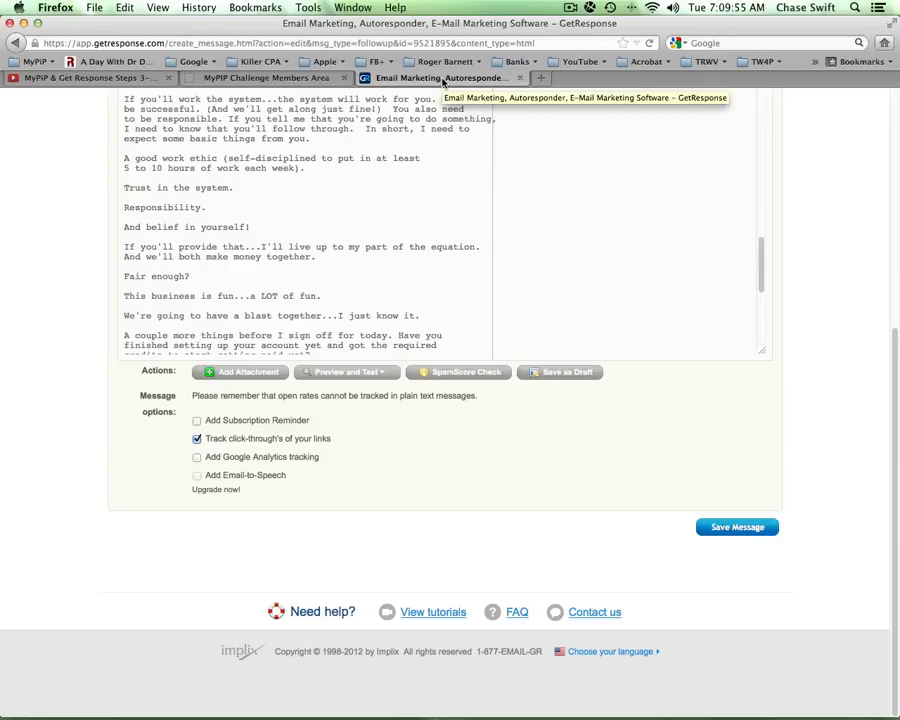
- Glance at the video and tutorial tabs, then save the edited Day 0 follow-up in GetResponse
left_click(90, 78)
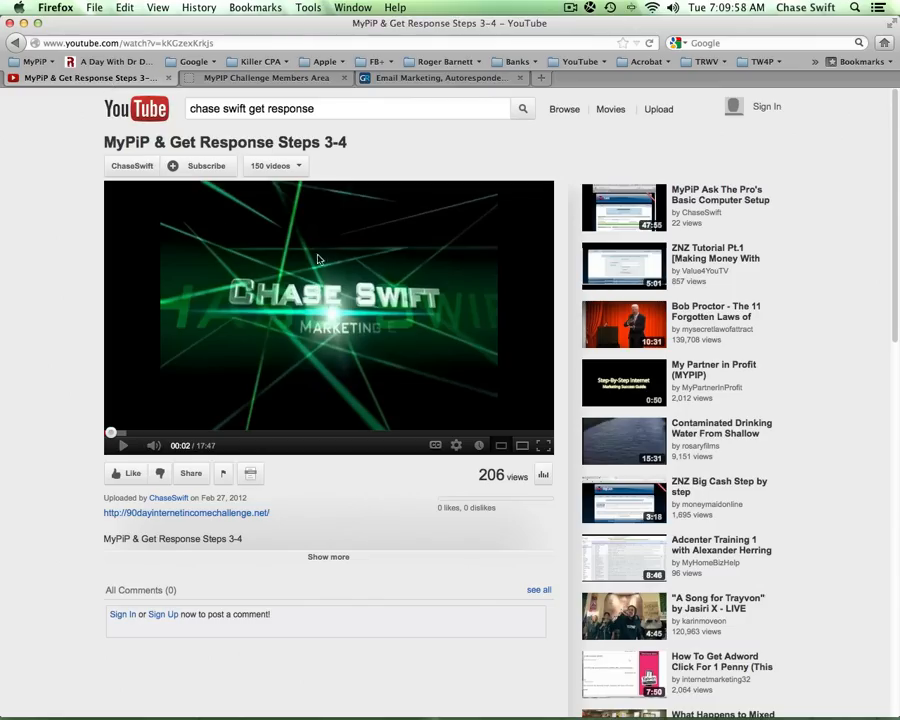
left_click(308, 80)
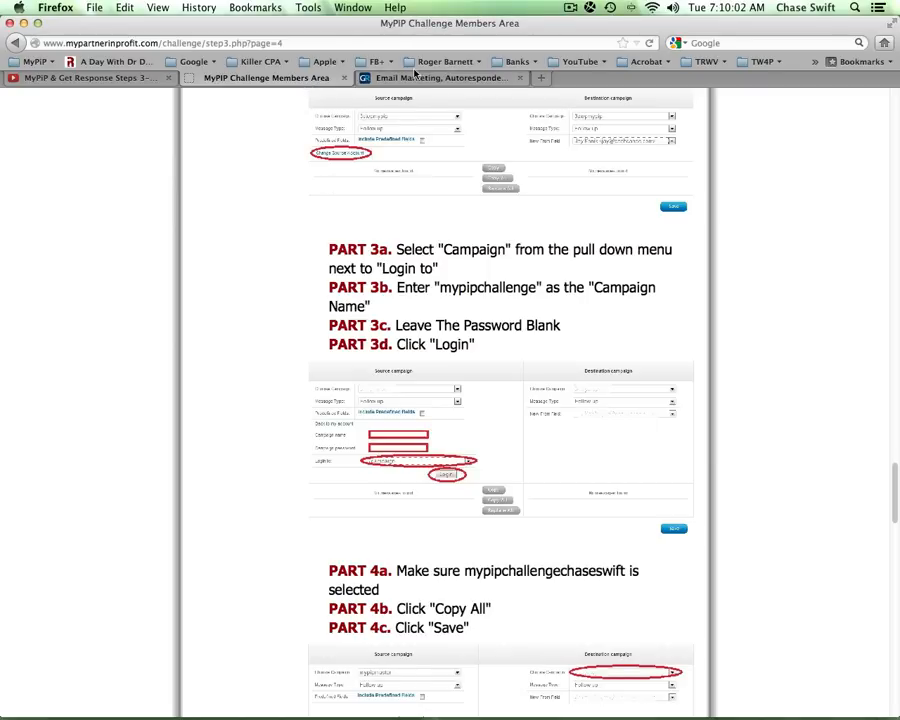
left_click(445, 78)
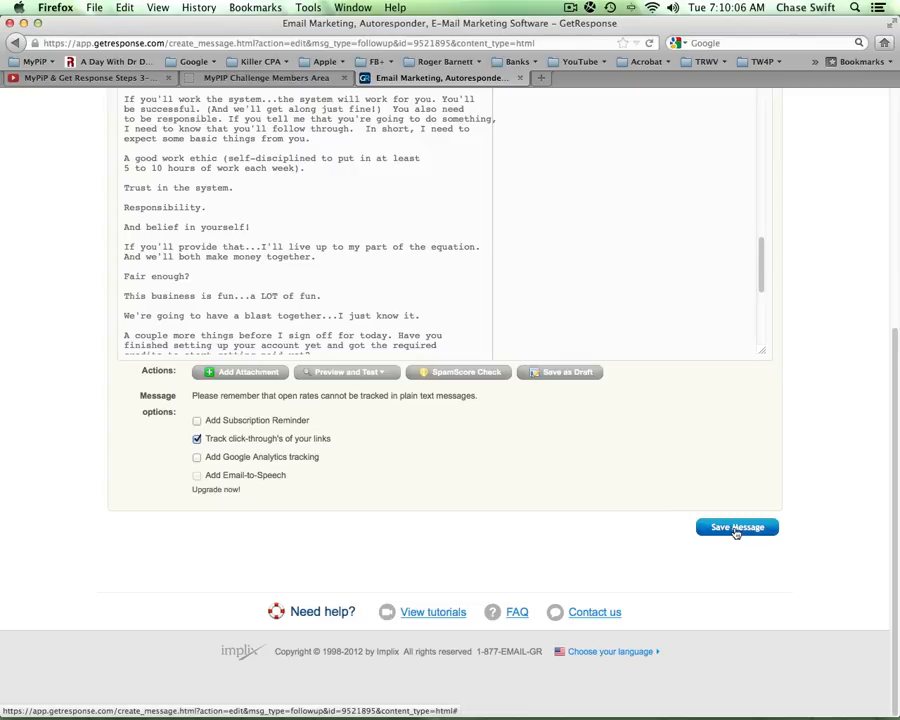
left_click(737, 527)
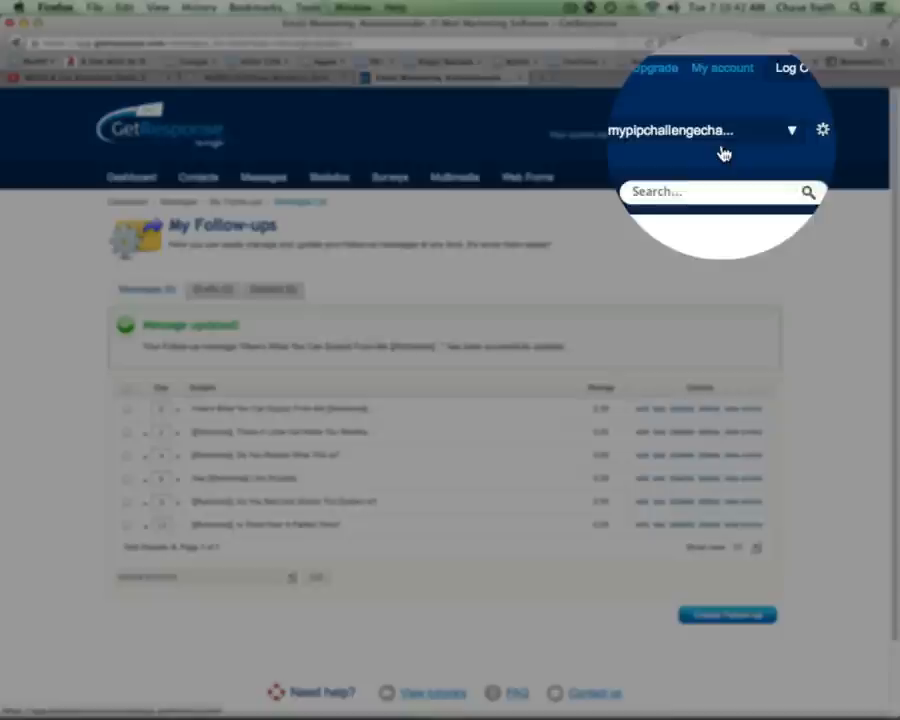
mouse_move(518, 178)
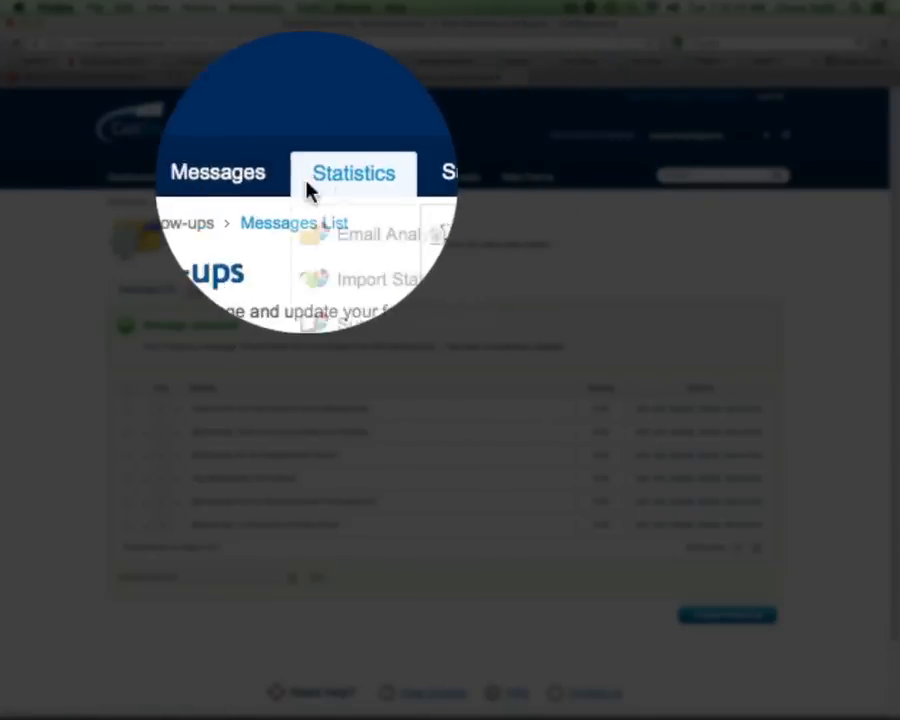
mouse_move(264, 180)
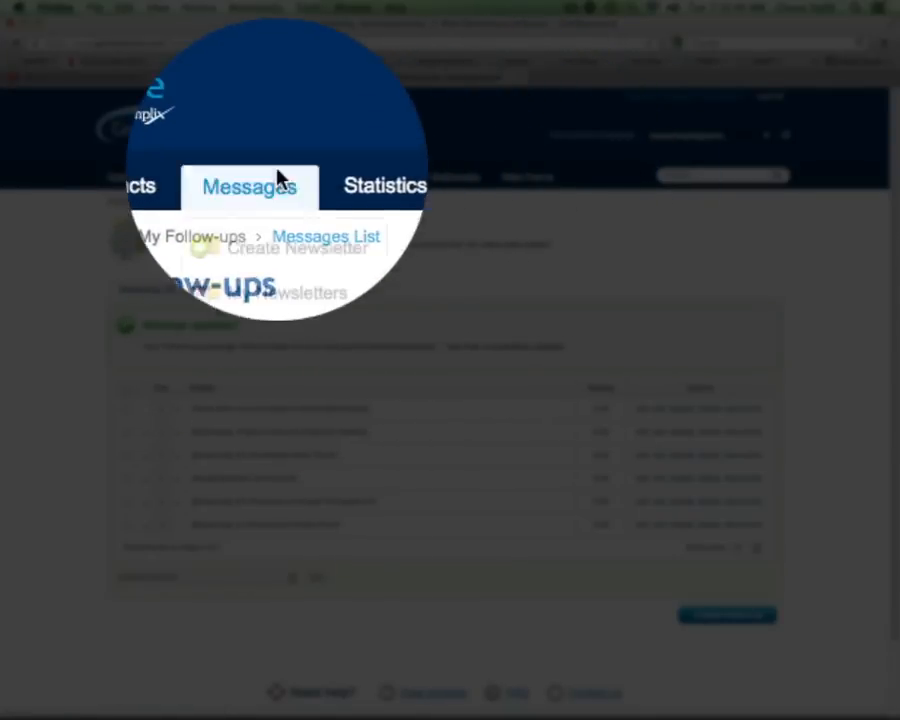